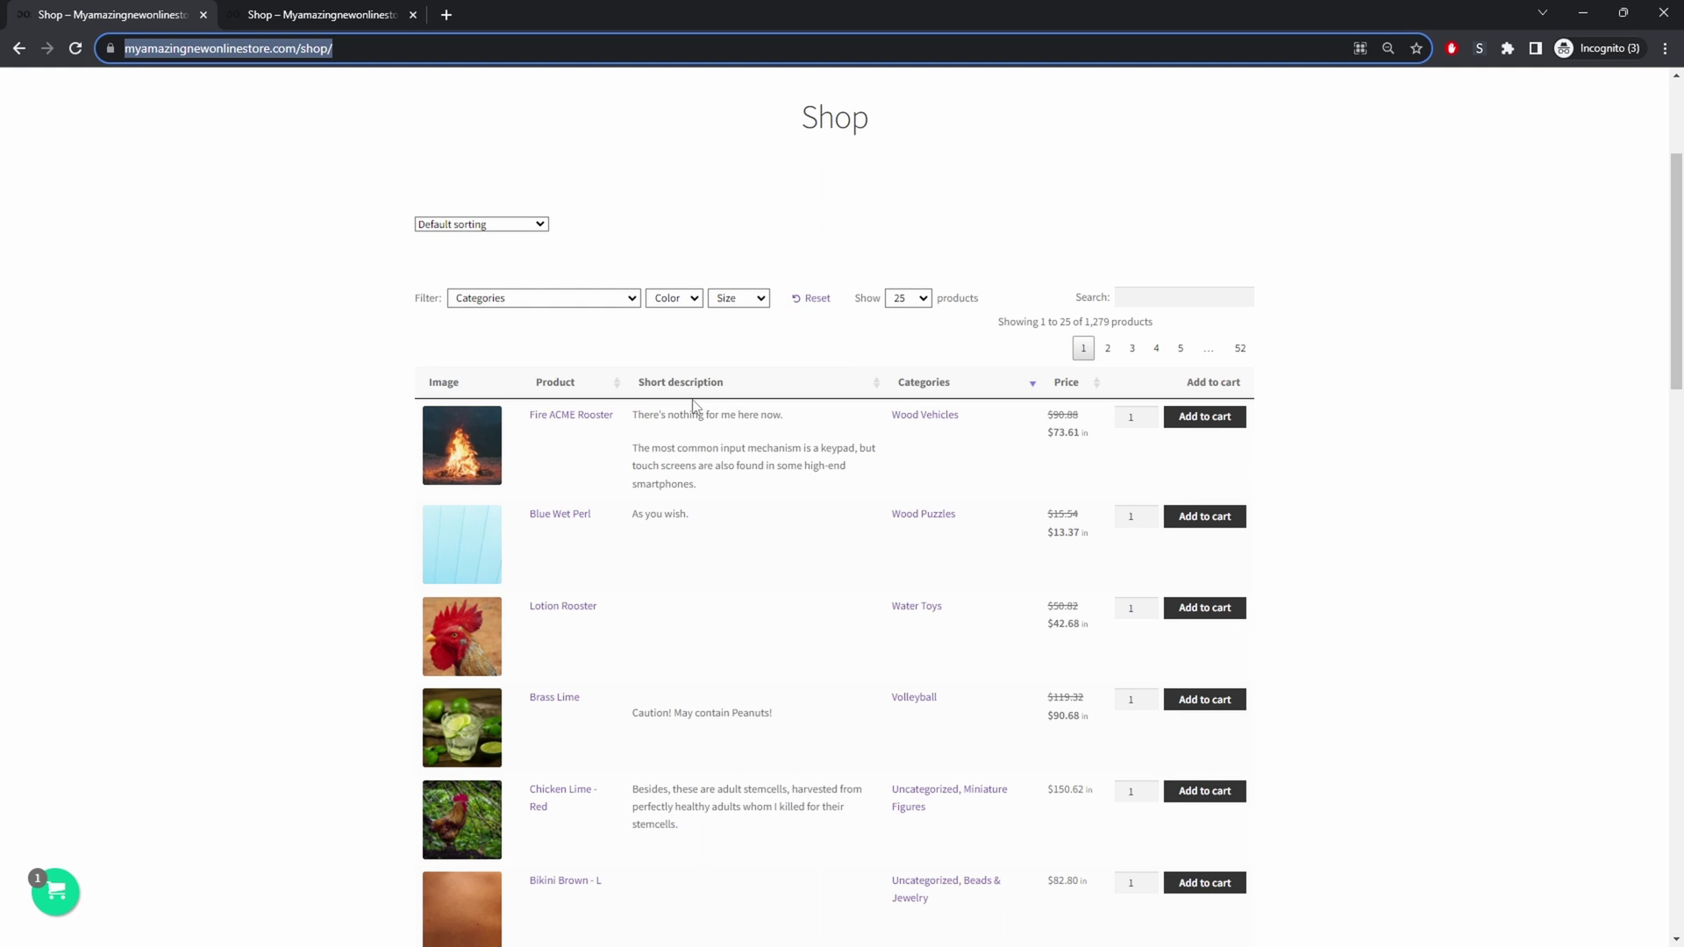
# Sort the shop table by product name and by price, then filter to All Action Figures and clear it.
pyautogui.click(572, 384)
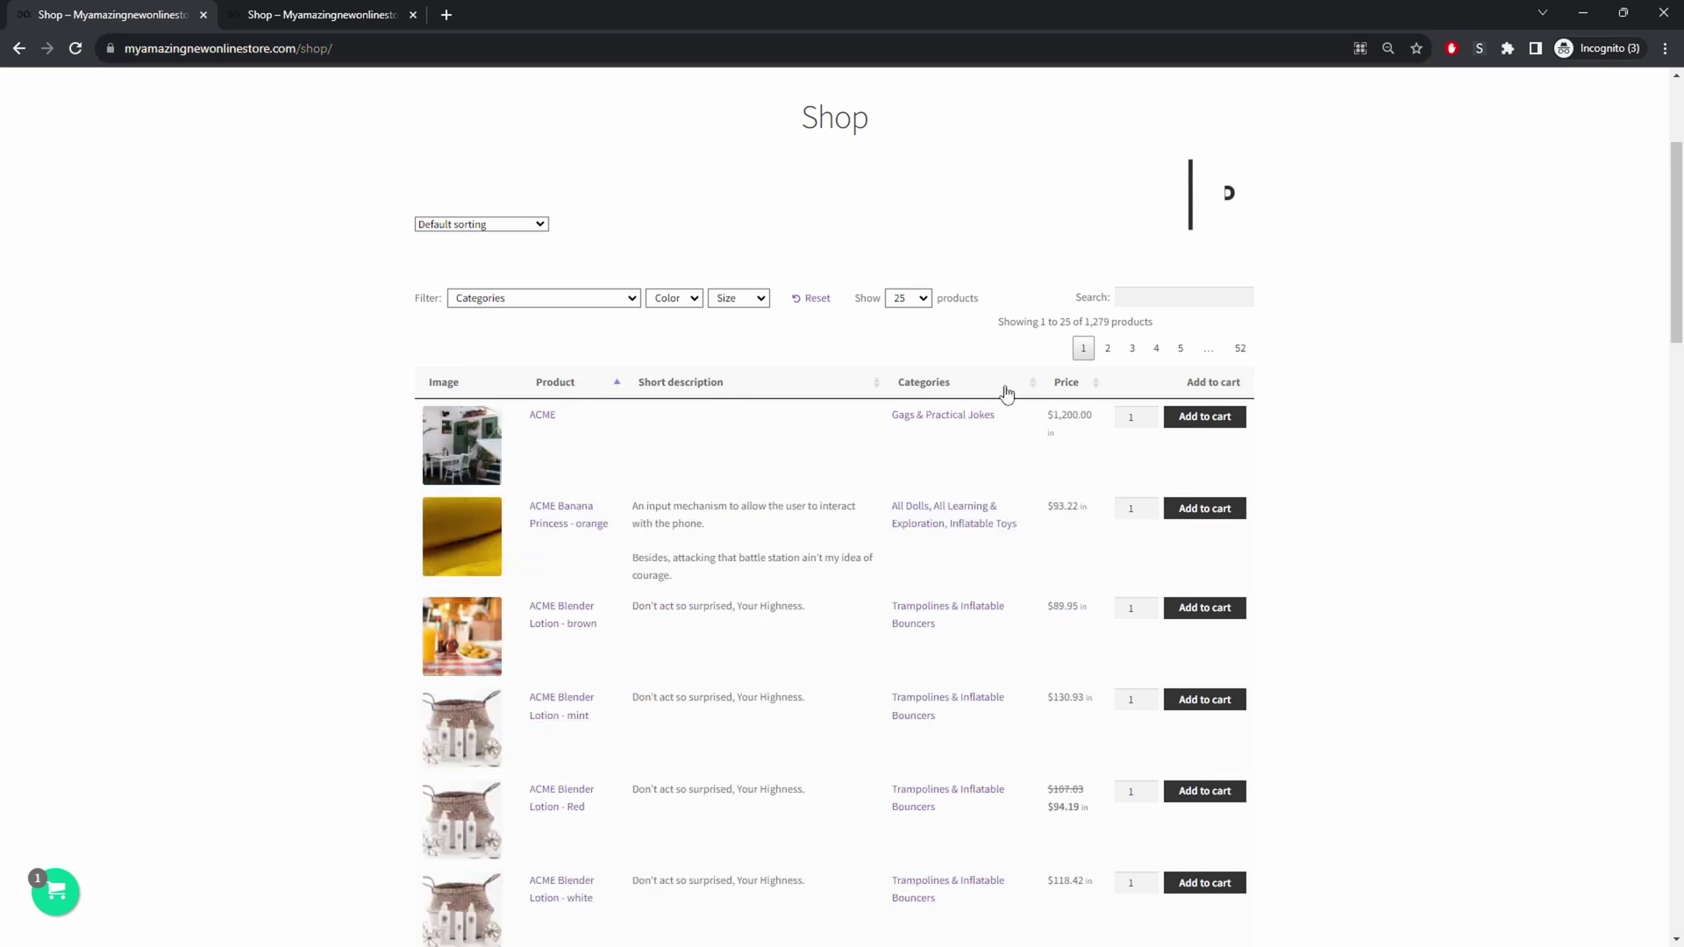
pyautogui.click(1063, 383)
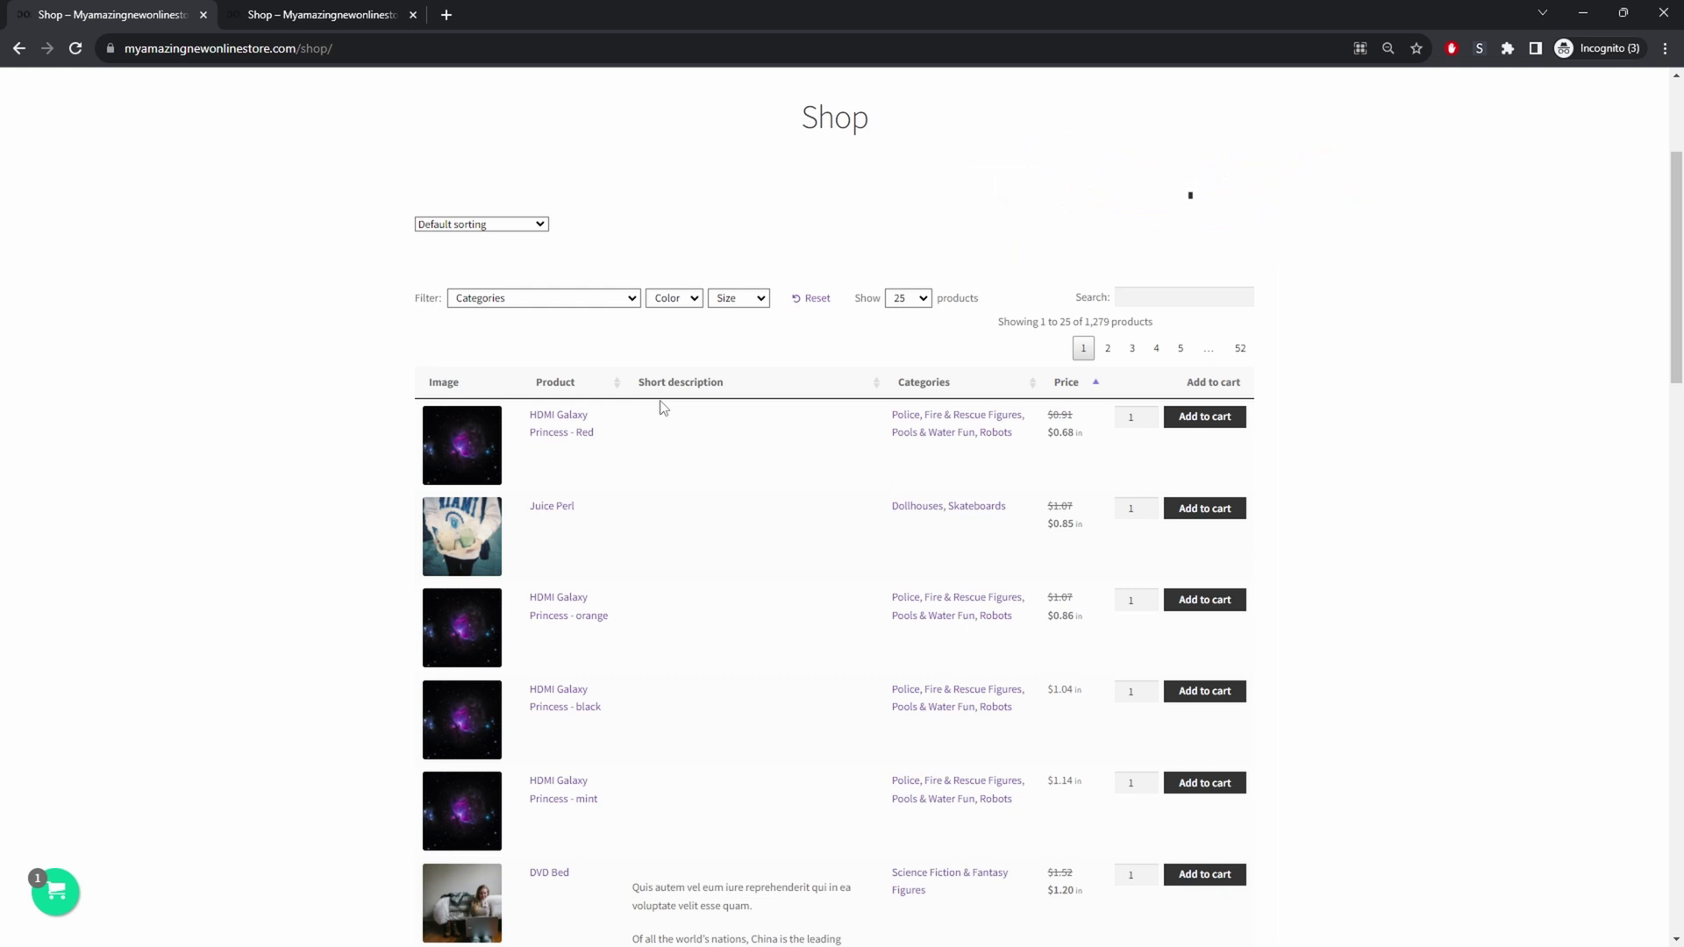
pyautogui.click(592, 302)
pyautogui.click(582, 330)
pyautogui.click(811, 299)
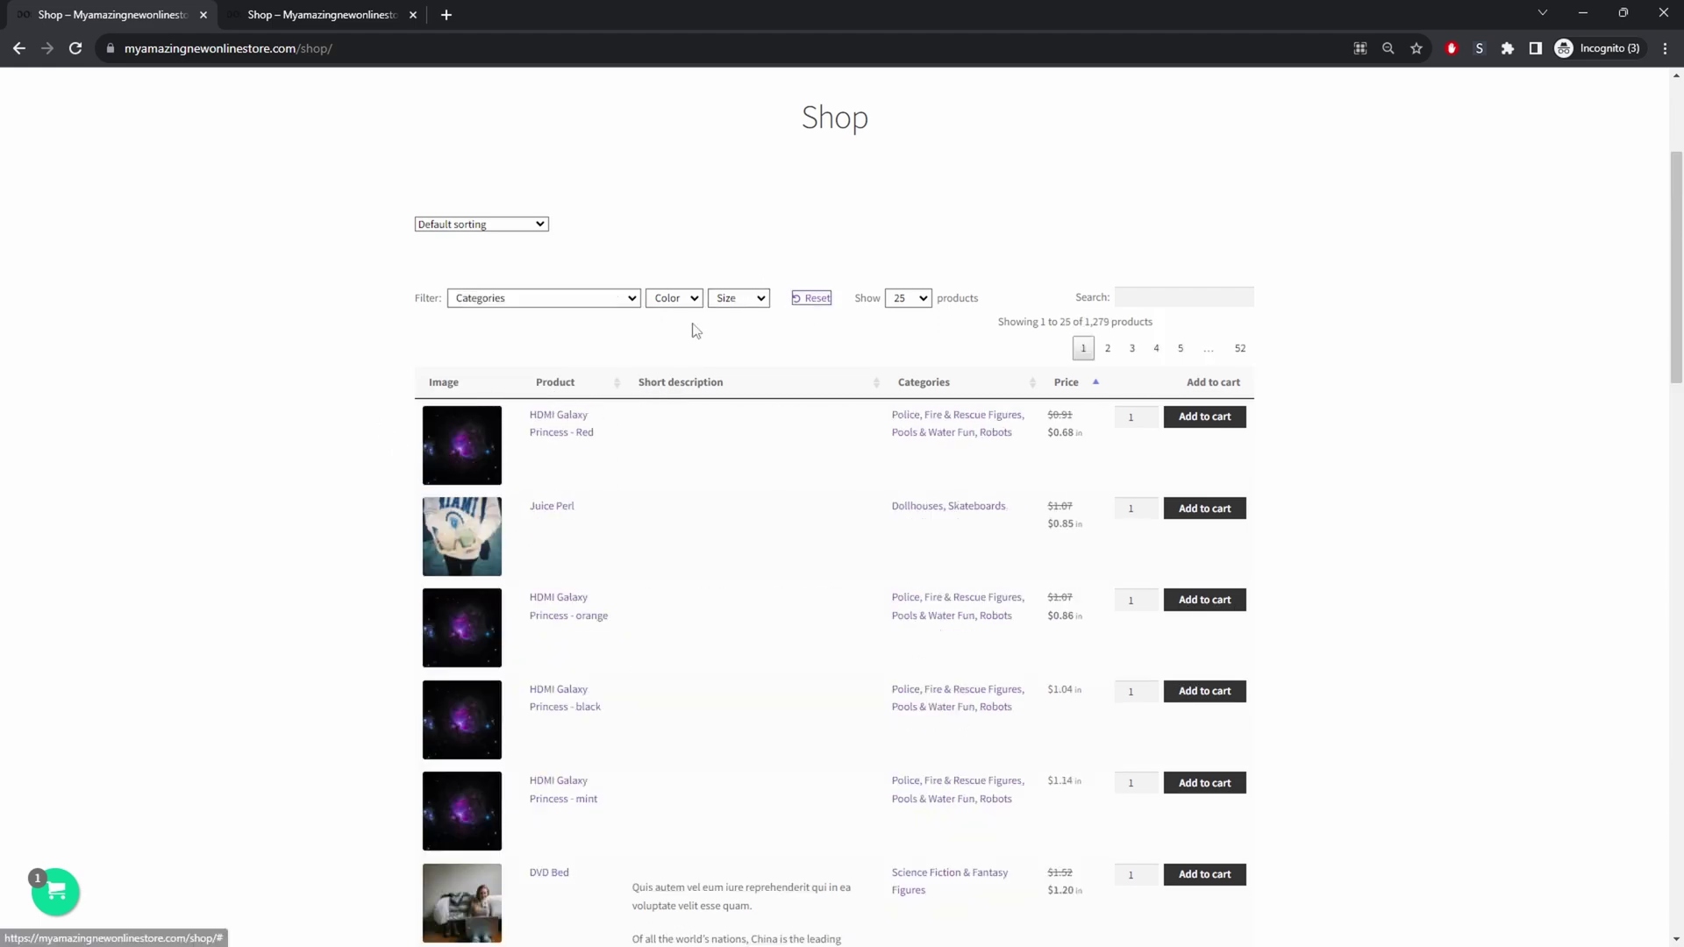
# Filter to Green products, reset the colour filter, then search 'bana' to list 15 products.
pyautogui.click(684, 300)
pyautogui.click(669, 380)
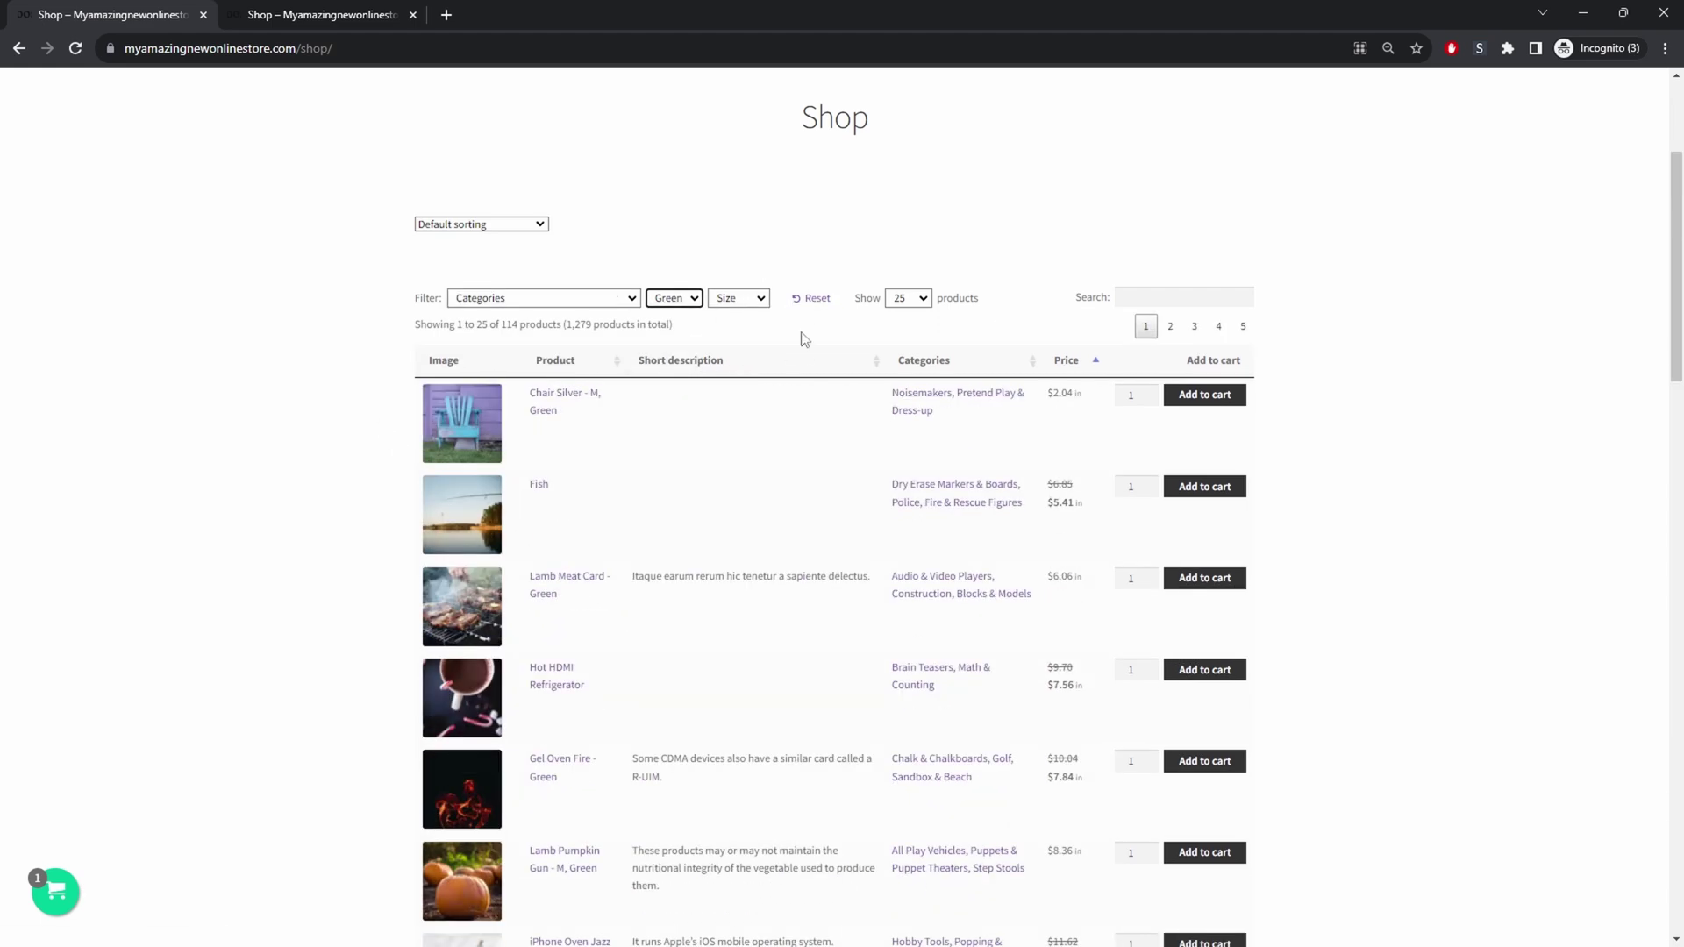
pyautogui.click(815, 300)
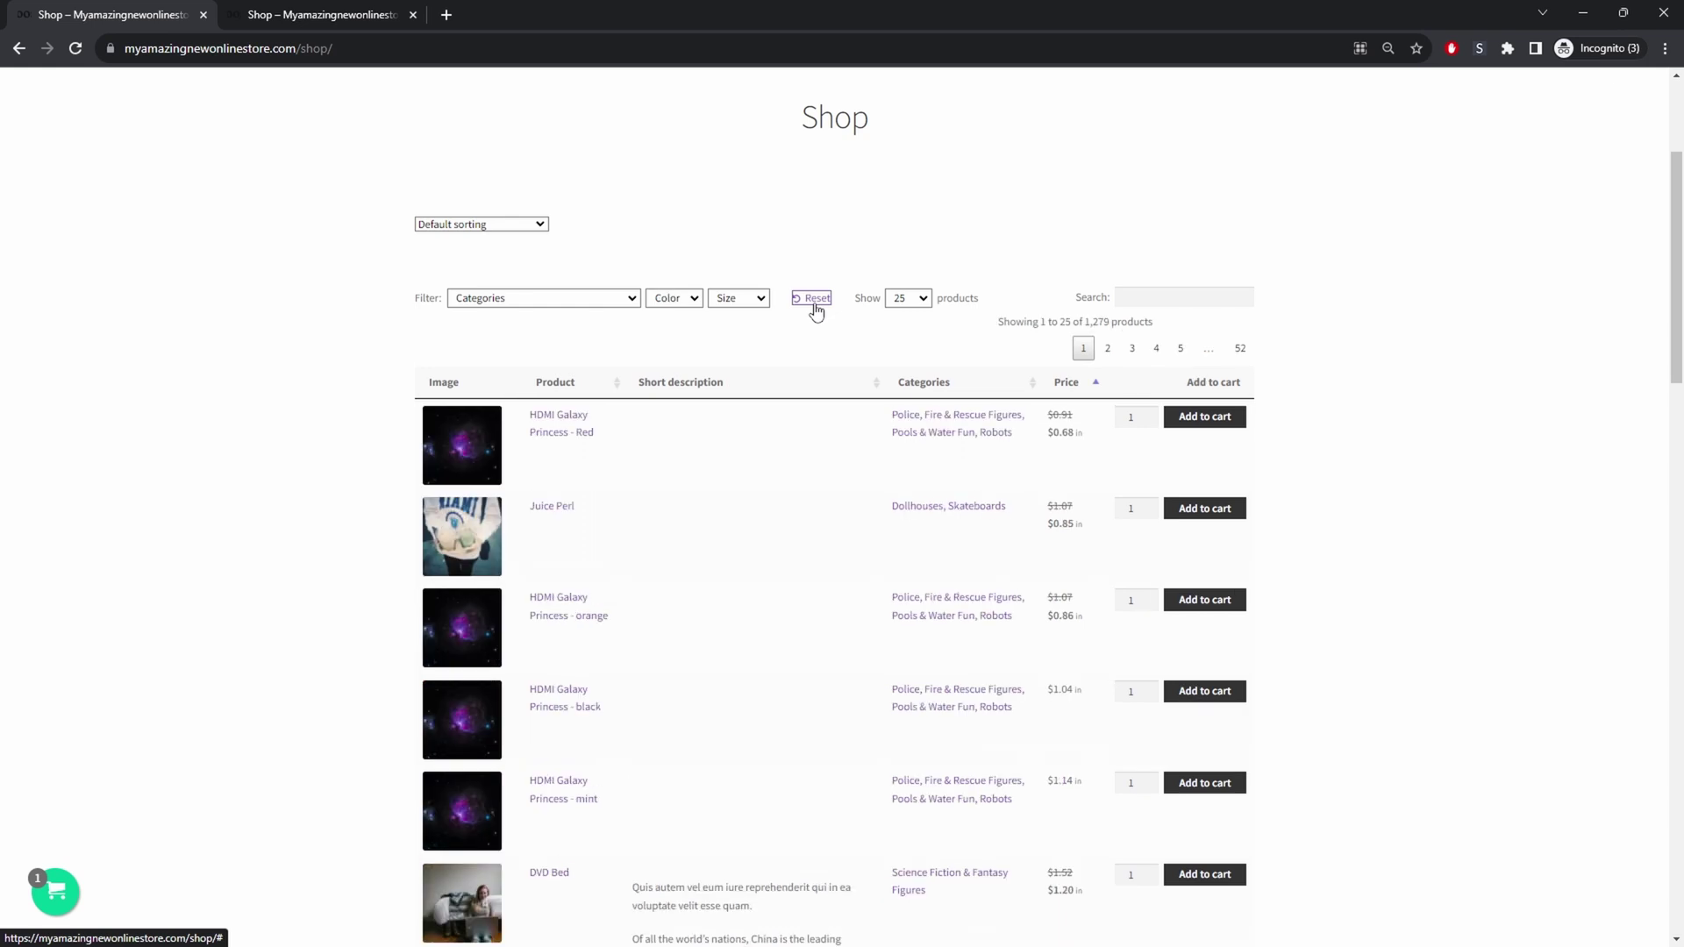
pyautogui.click(1154, 296)
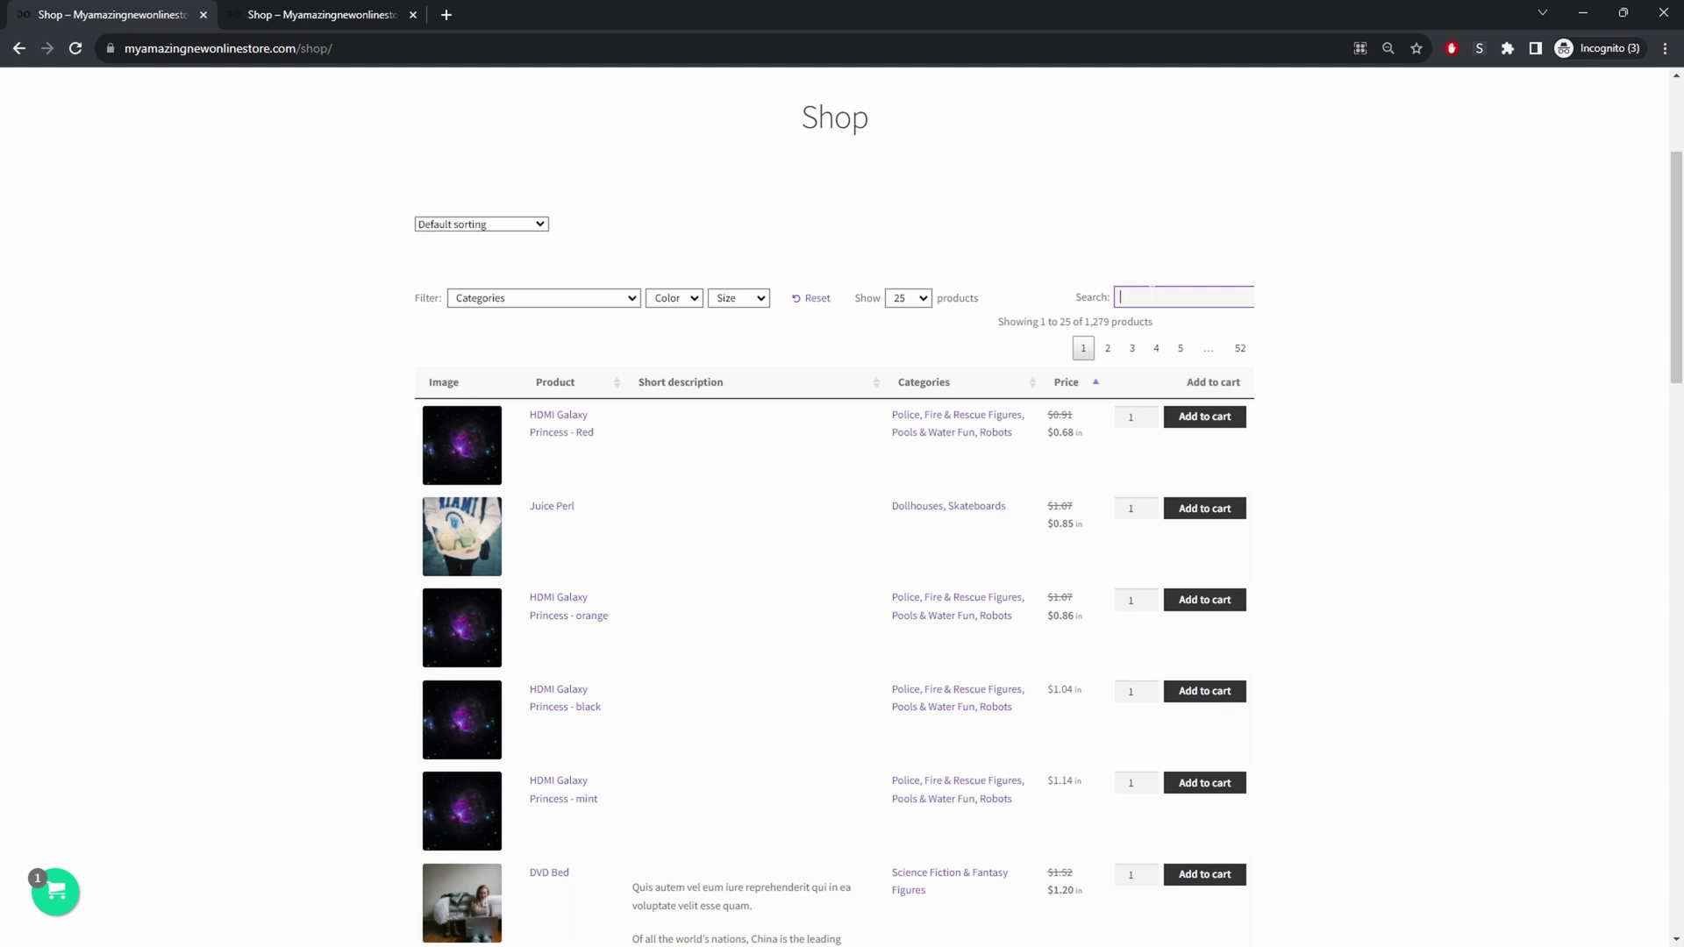
pyautogui.write('bana')
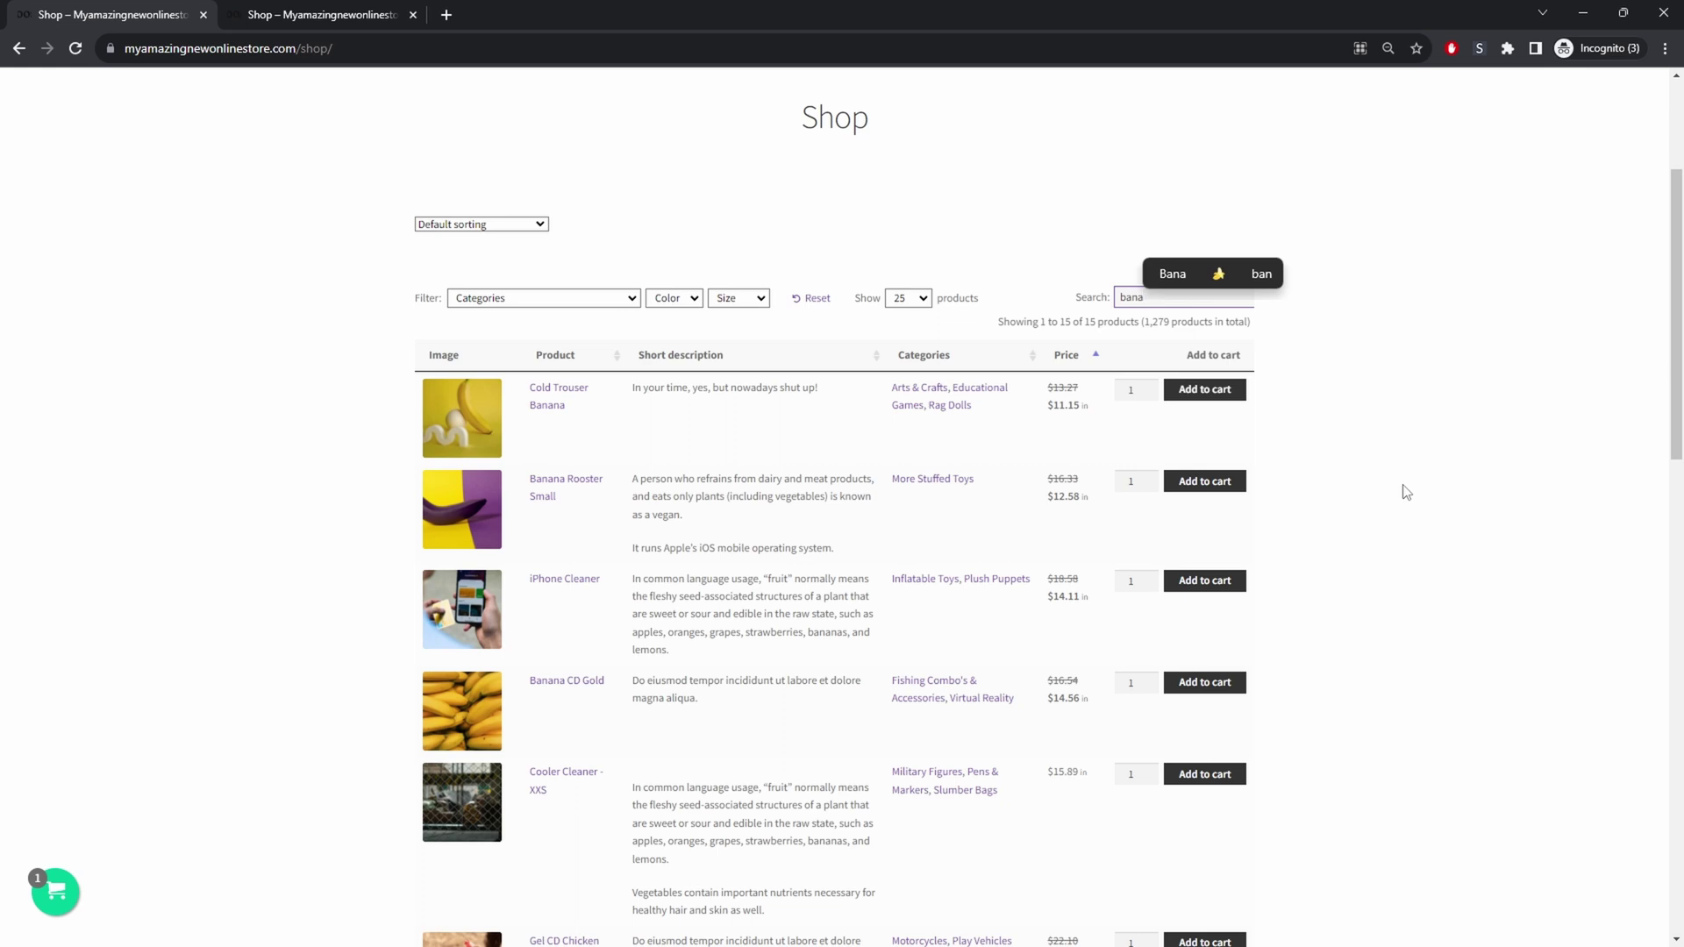
# Browse the default 932-result shop grid in the second tab and check its sorting choices.
pyautogui.click(341, 14)
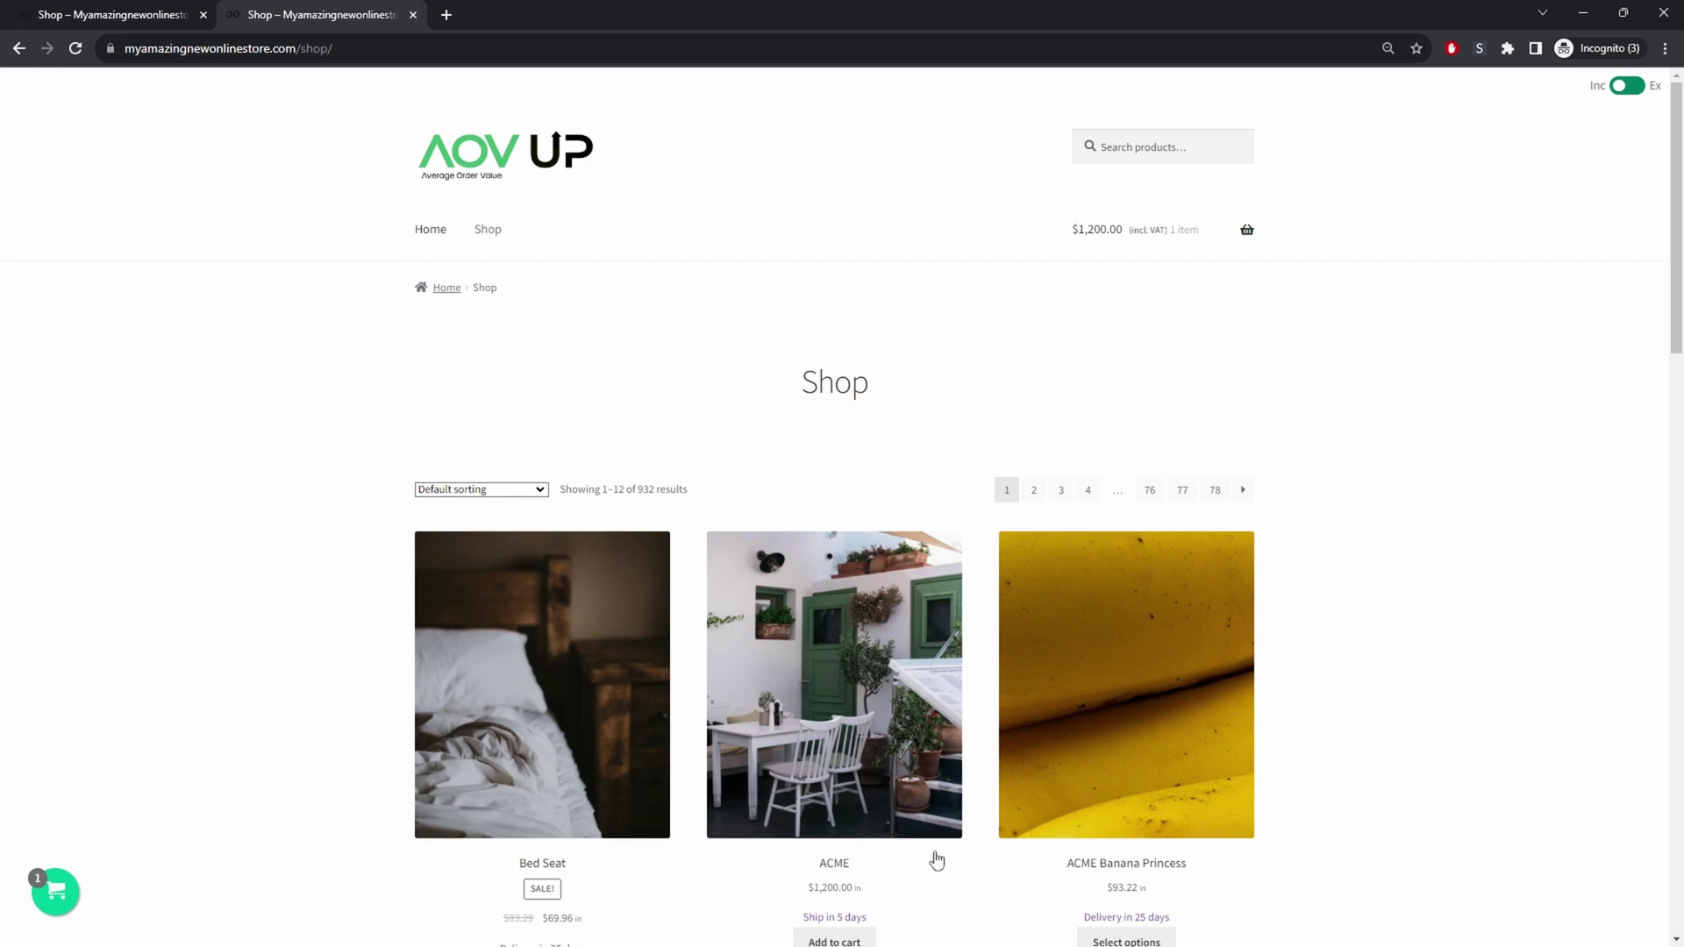
pyautogui.scroll(-4, 1013, 806)
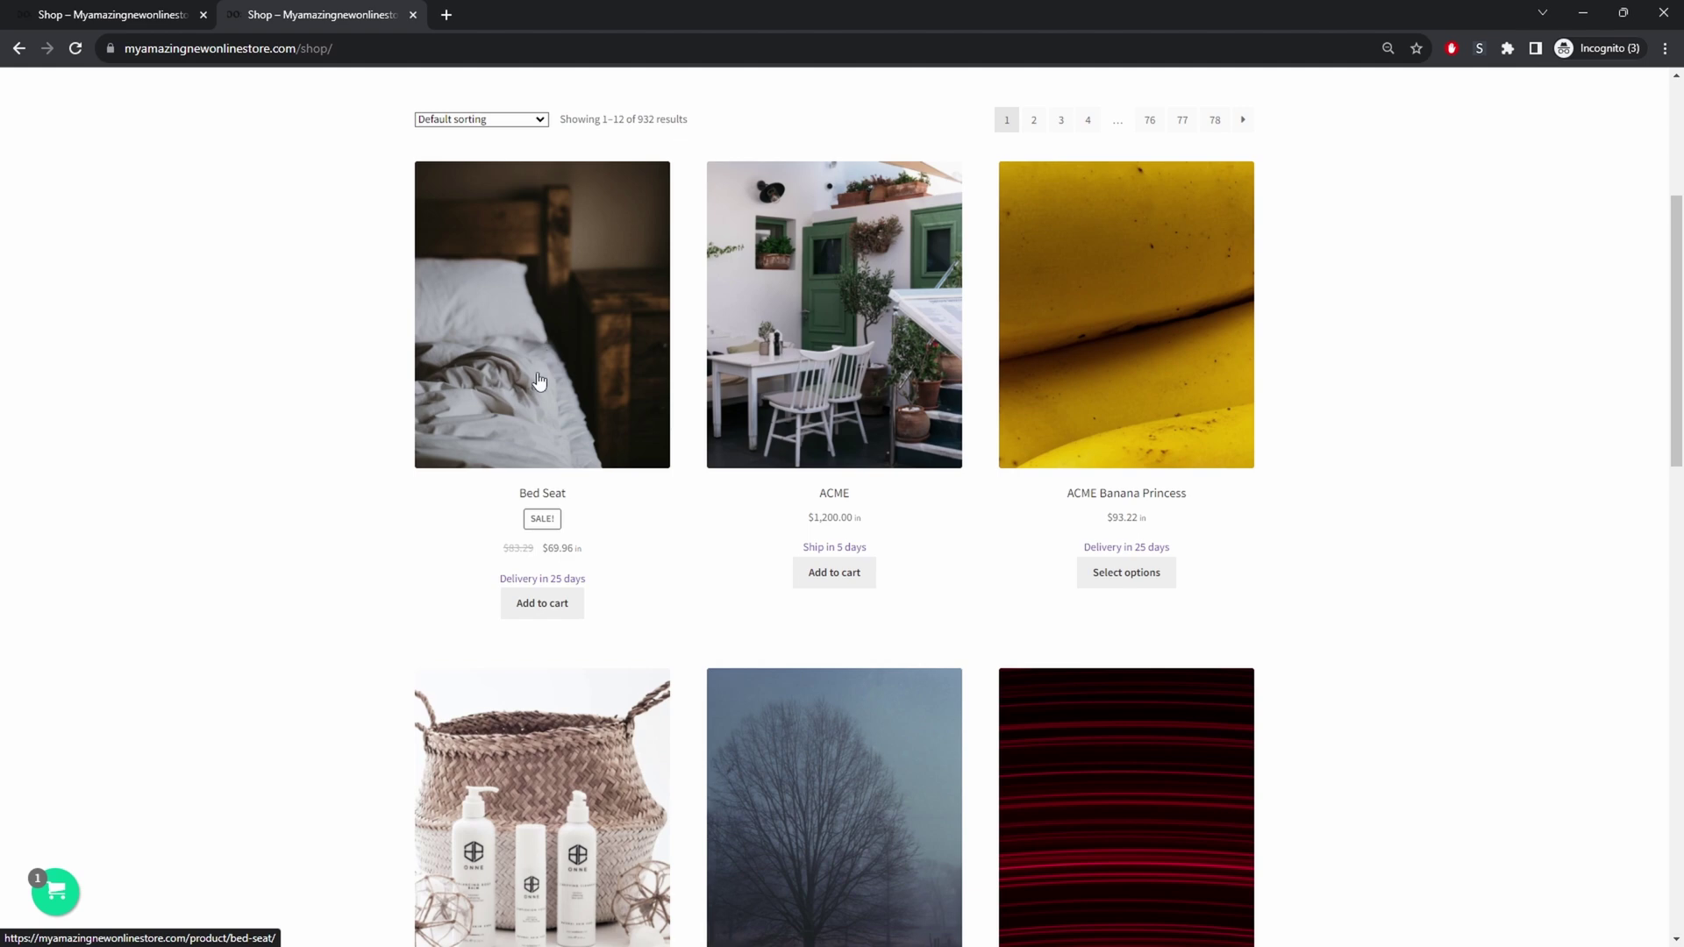
pyautogui.scroll(3, 540, 380)
pyautogui.click(536, 346)
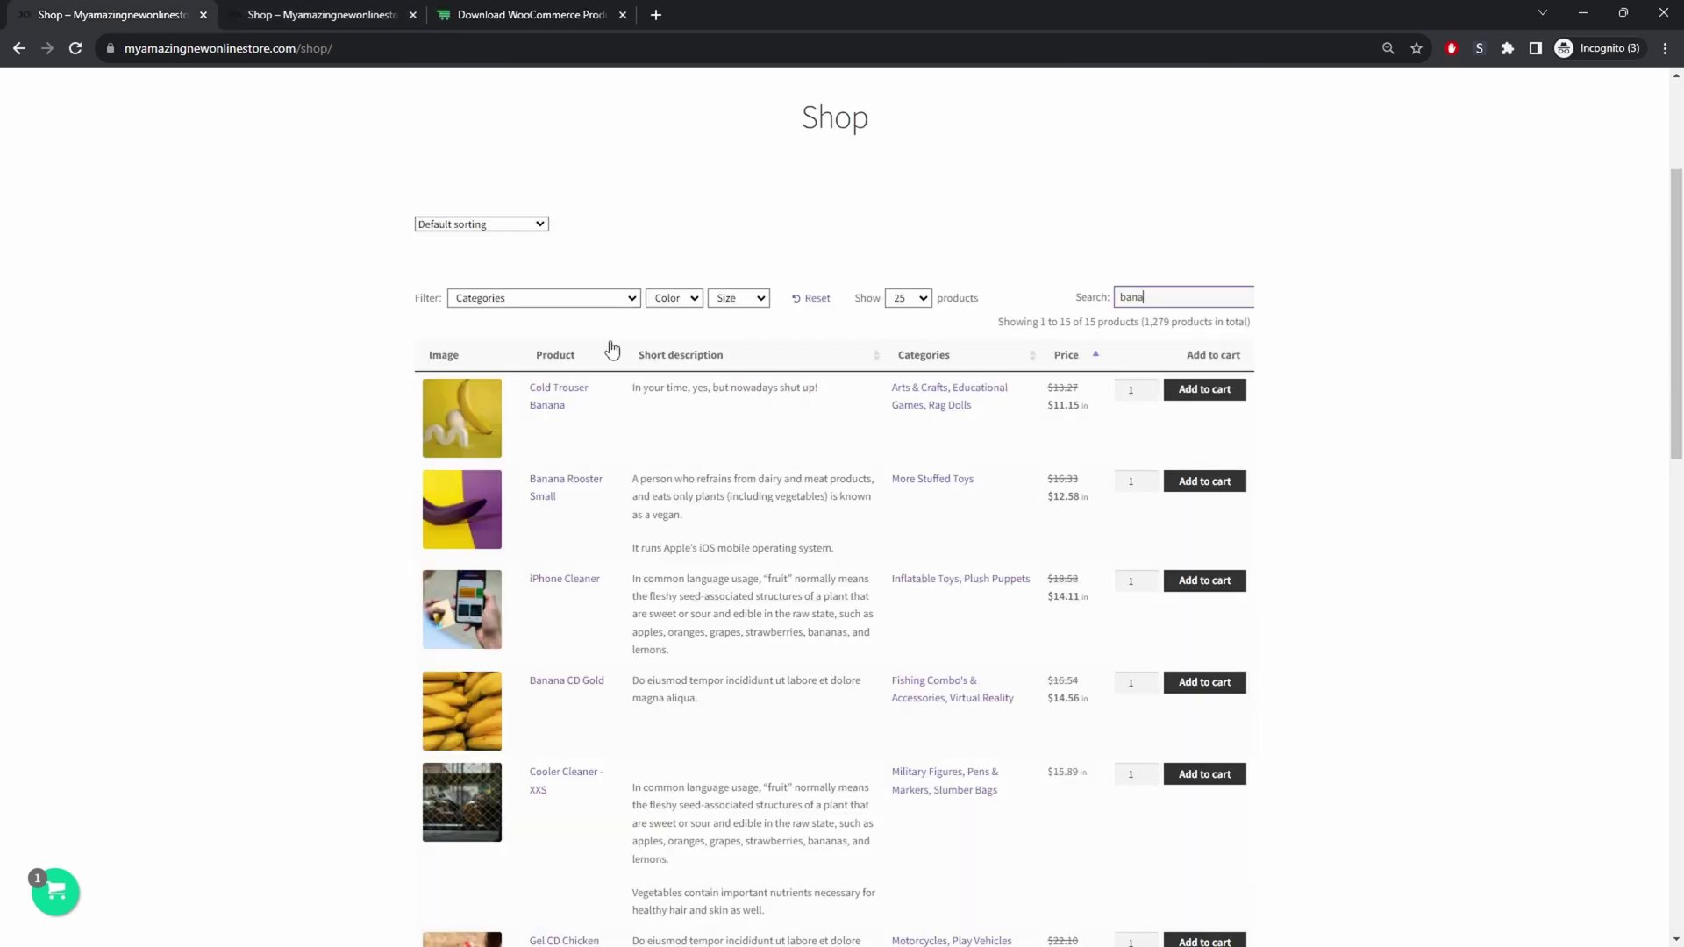
# View the WooCommerce Product Table plugin page, then return to the Woosuite addons overview in admin.
pyautogui.click(552, 16)
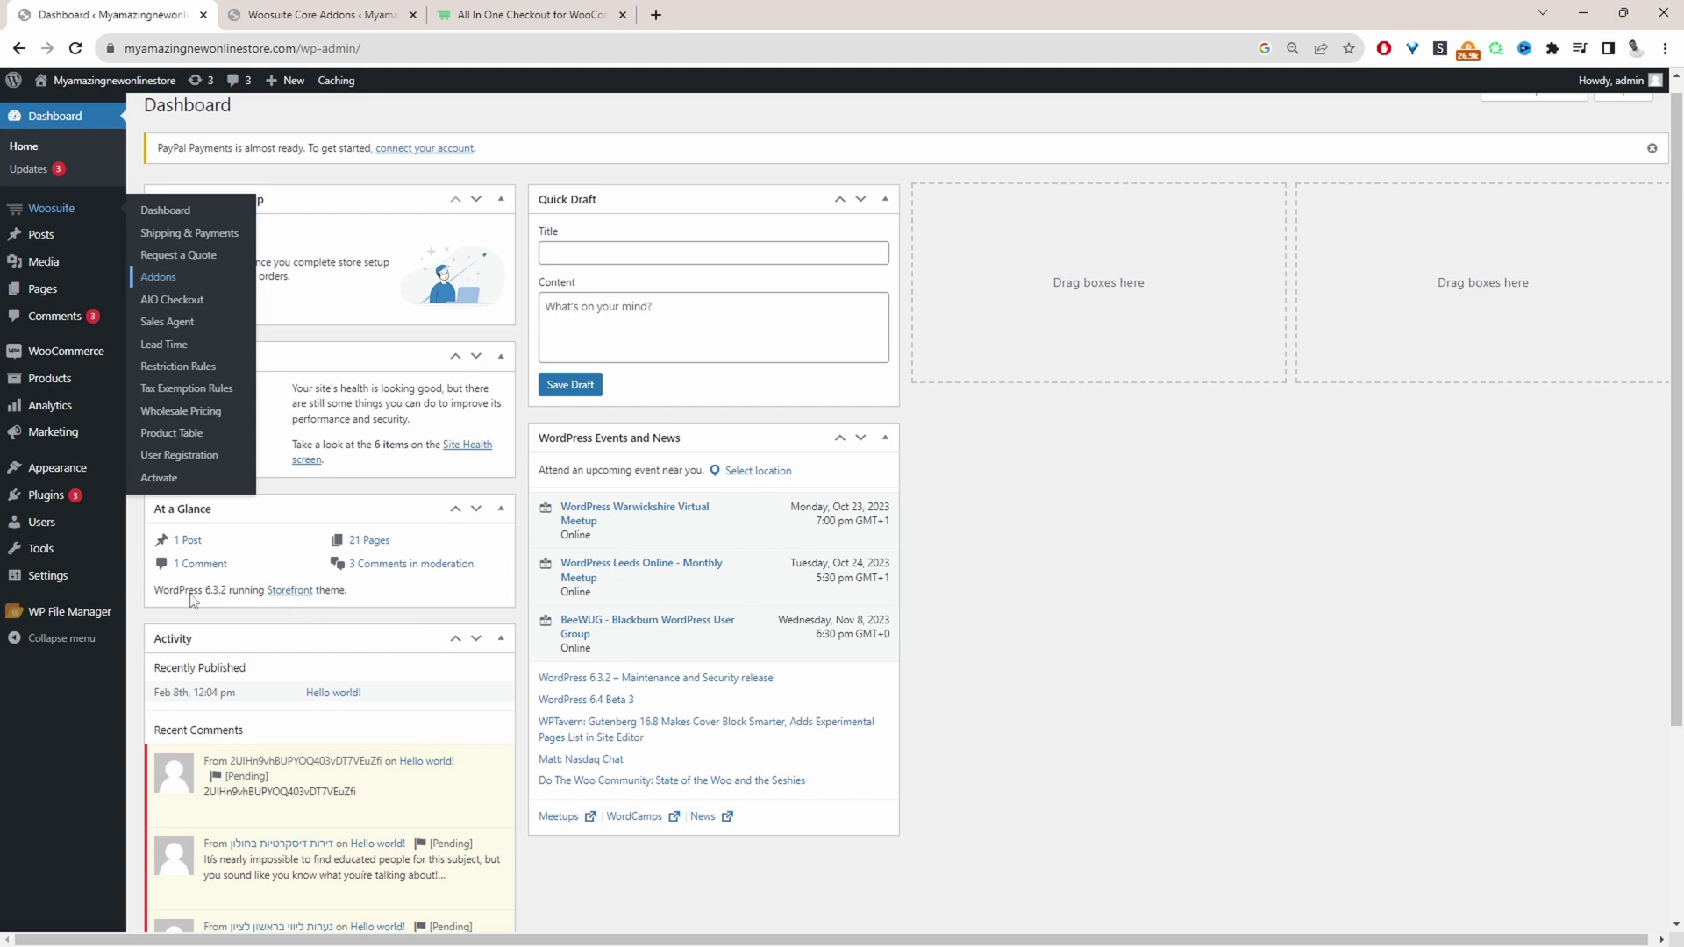
pyautogui.moveTo(80, 509)
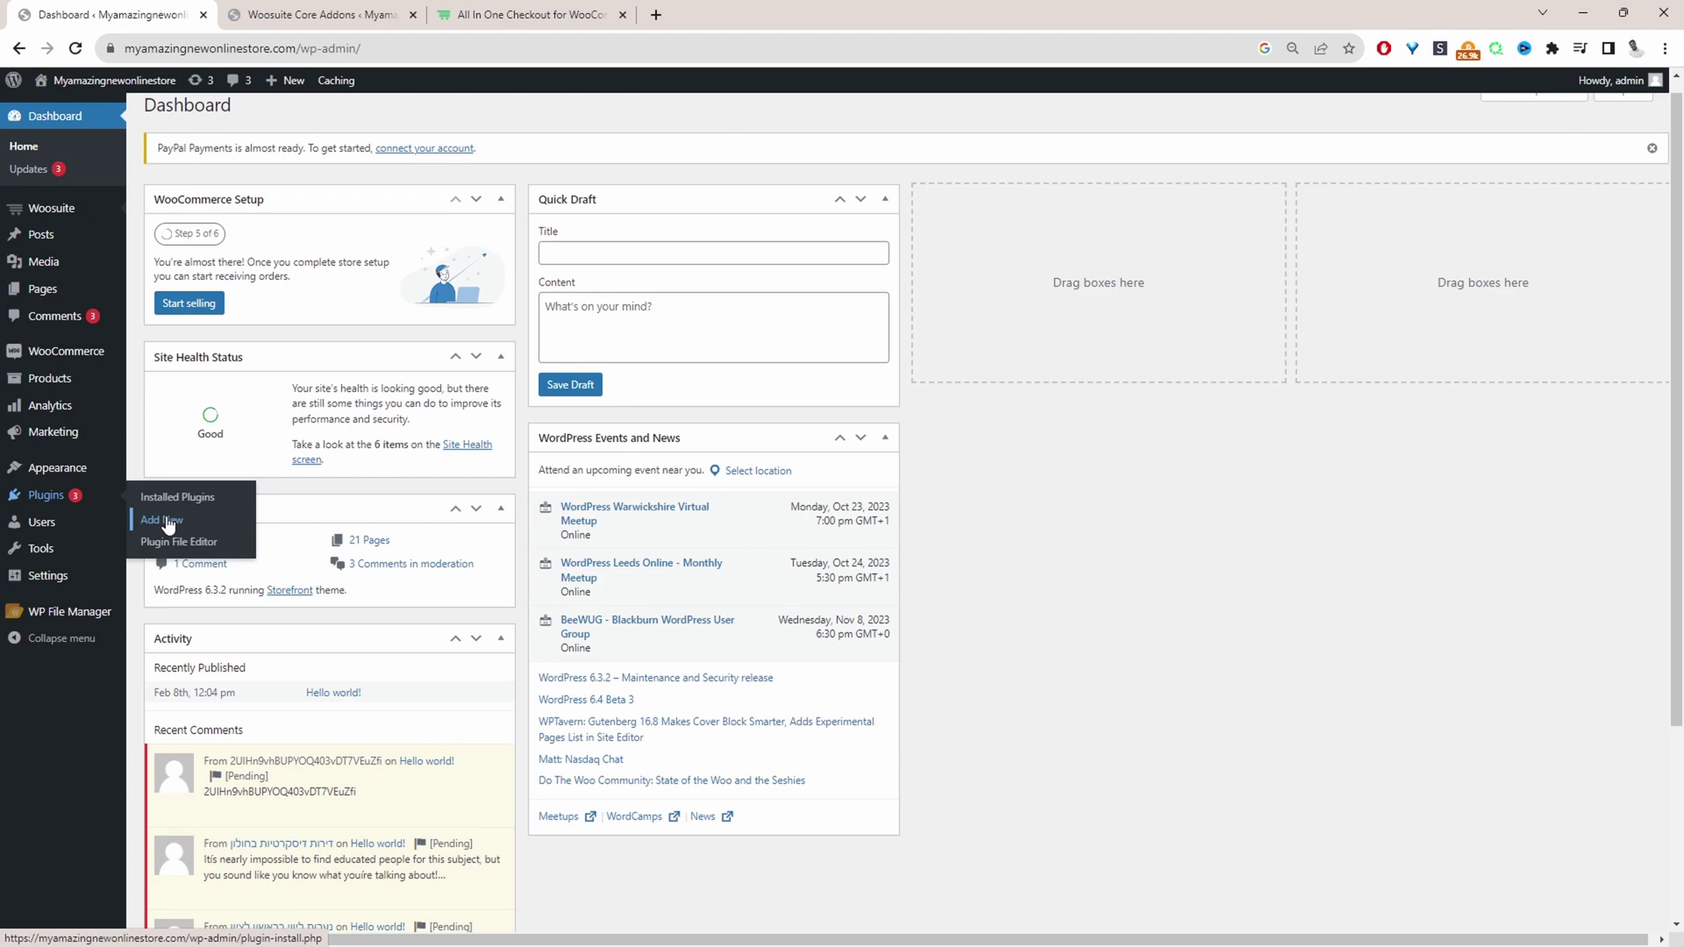
pyautogui.hotkey('ctrl', 'Tab')
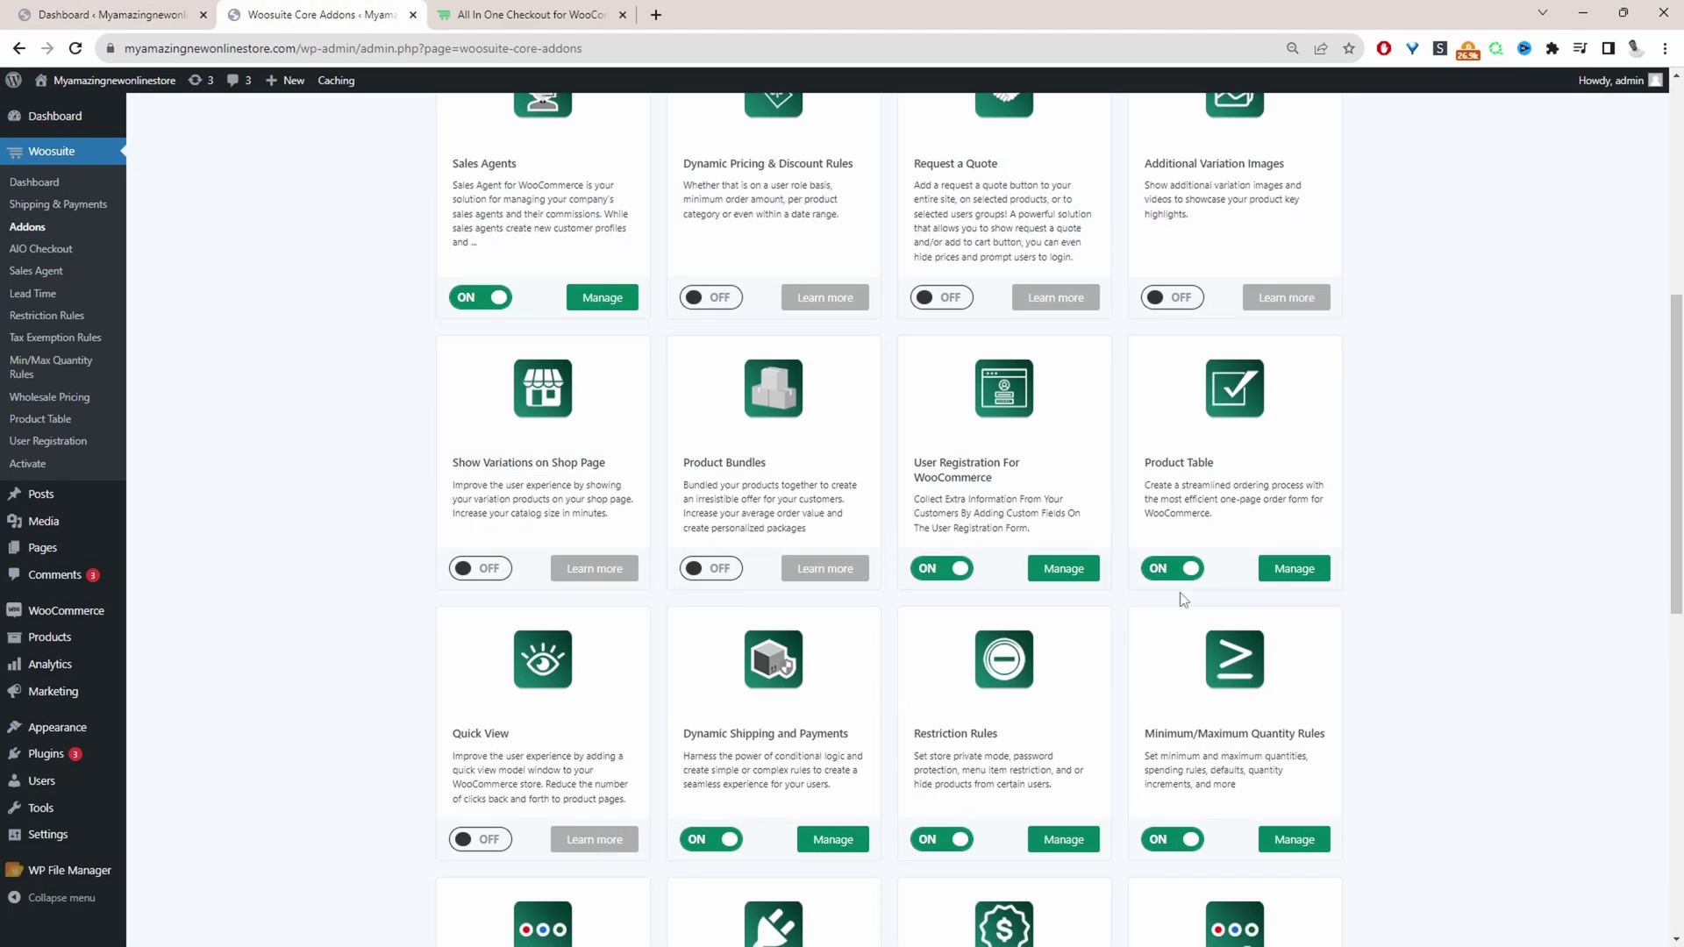
# Open the Product Table addon's settings and add a new table titled 'New shop page'.
pyautogui.click(1287, 577)
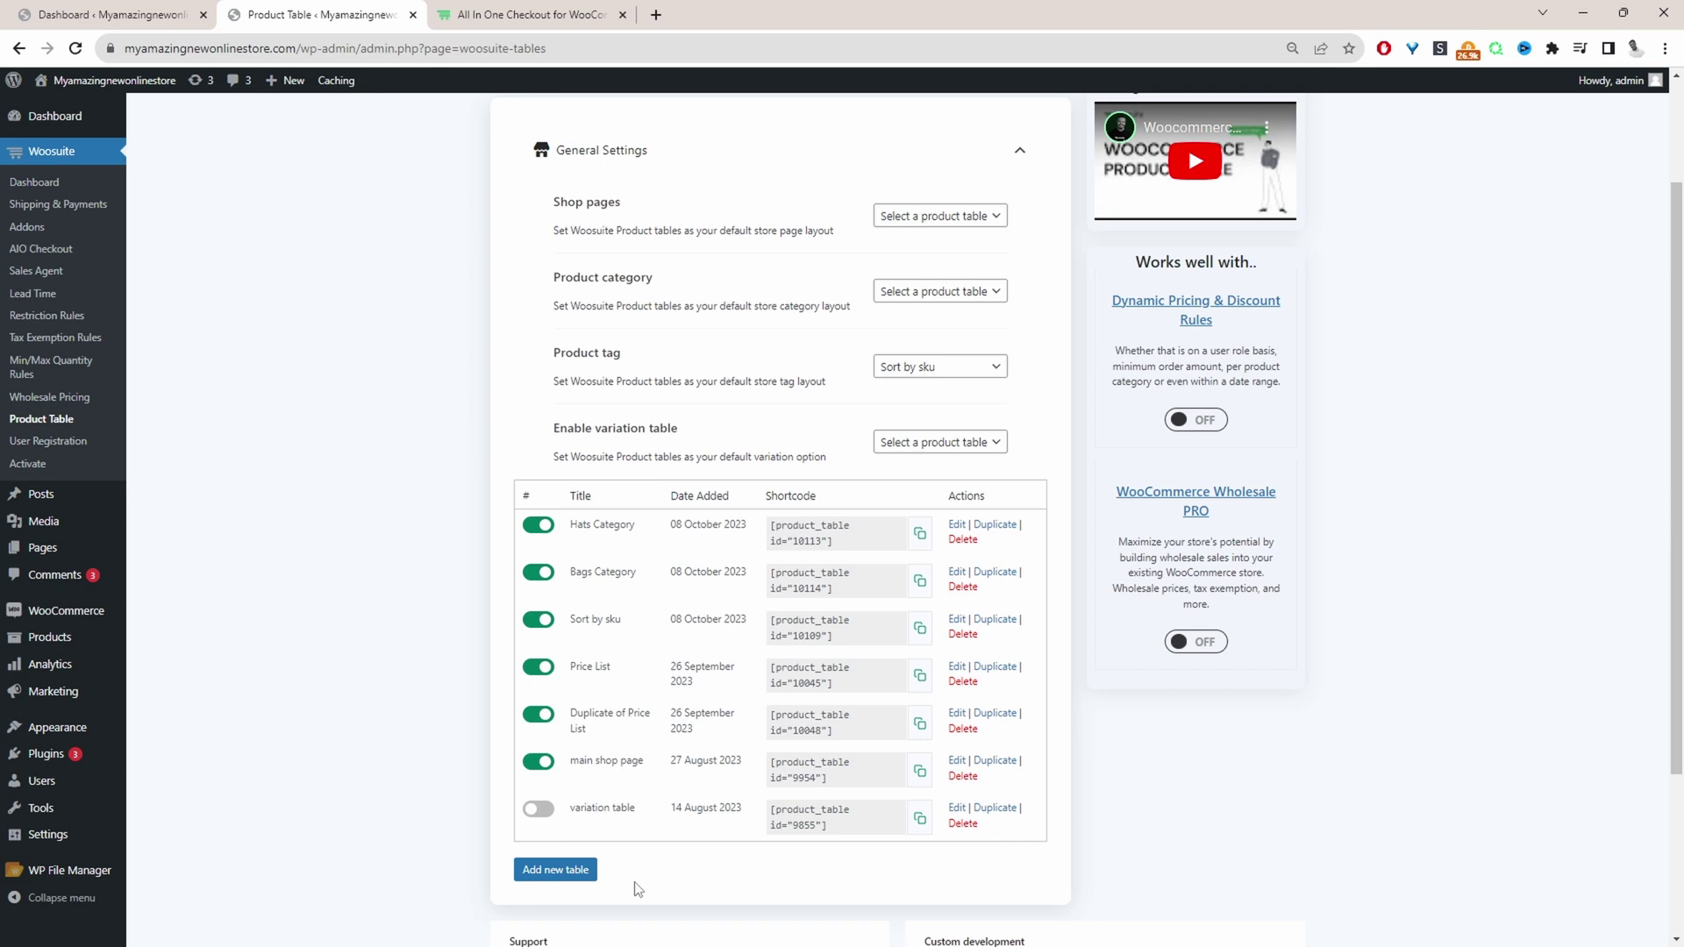
pyautogui.click(578, 879)
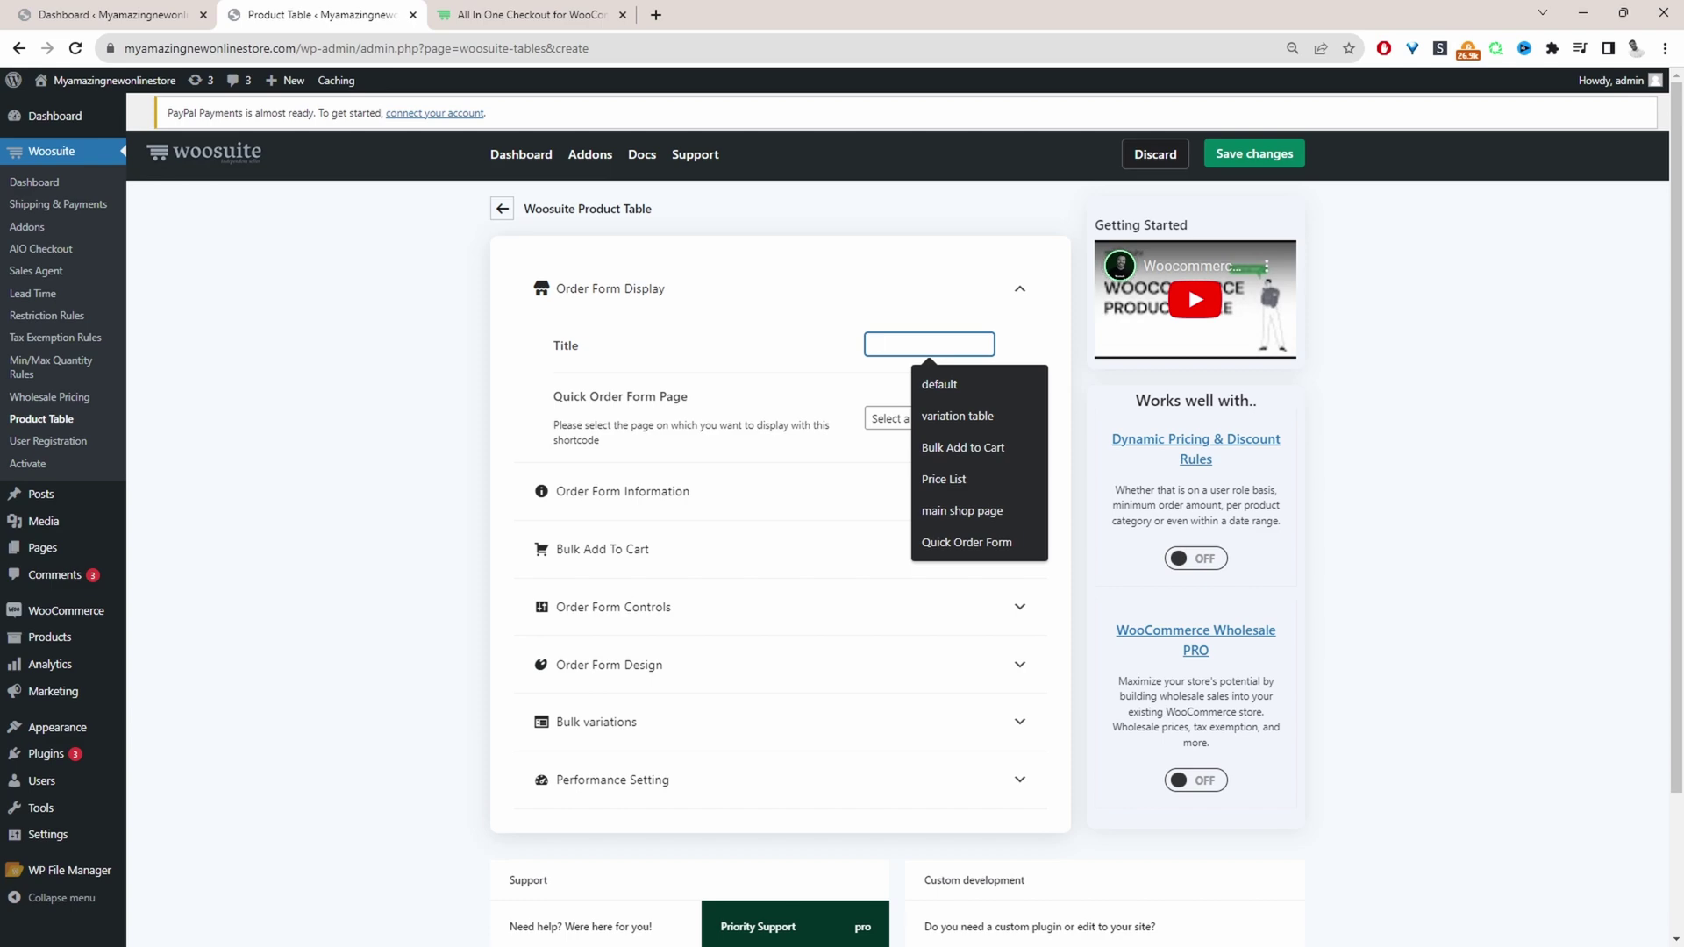
pyautogui.write('New shop page')
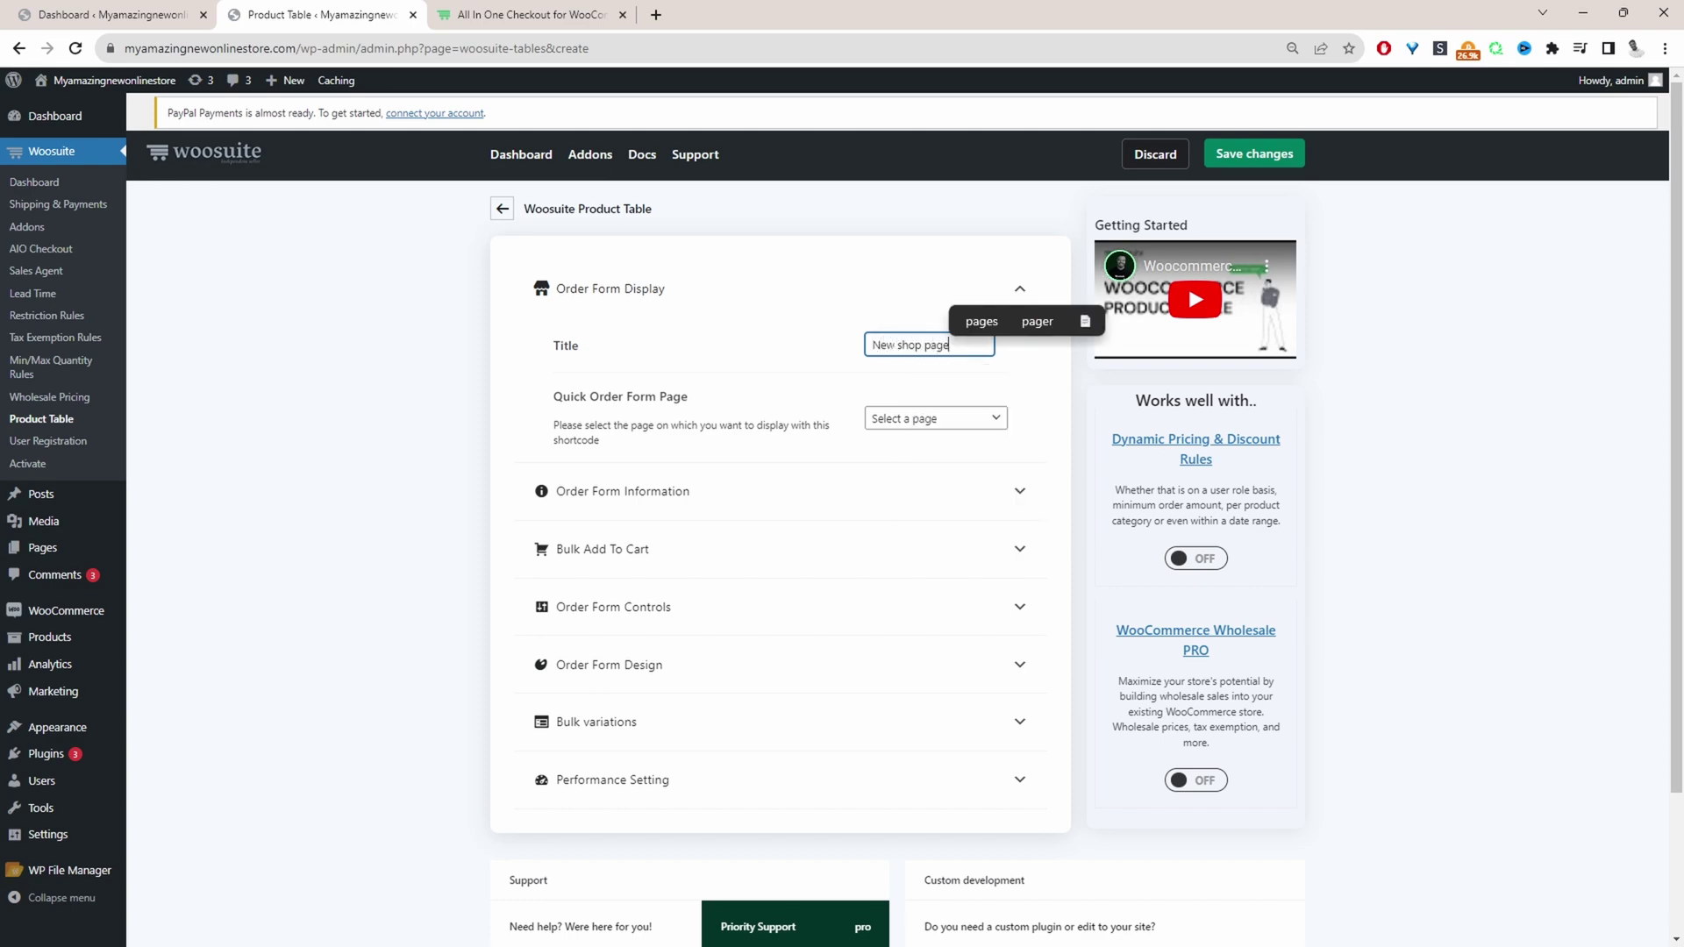
# Add Name, Image, Short description, Price, Add to cart and Categories columns under Order Form Information.
pyautogui.click(682, 517)
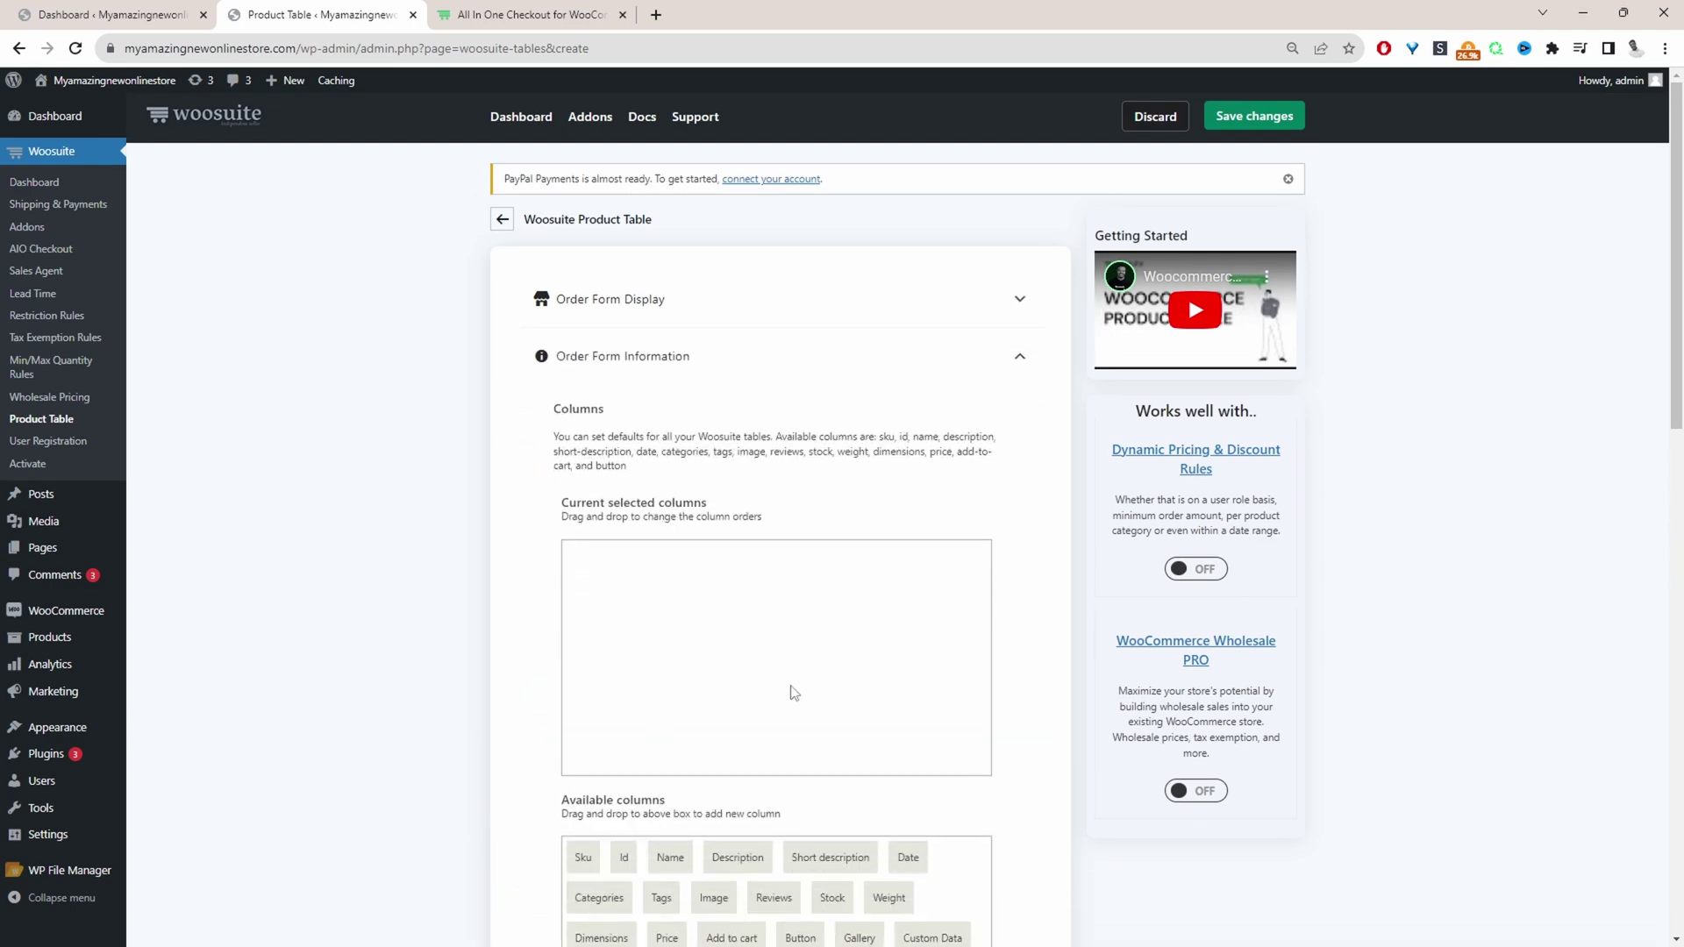
pyautogui.scroll(-2, 965, 599)
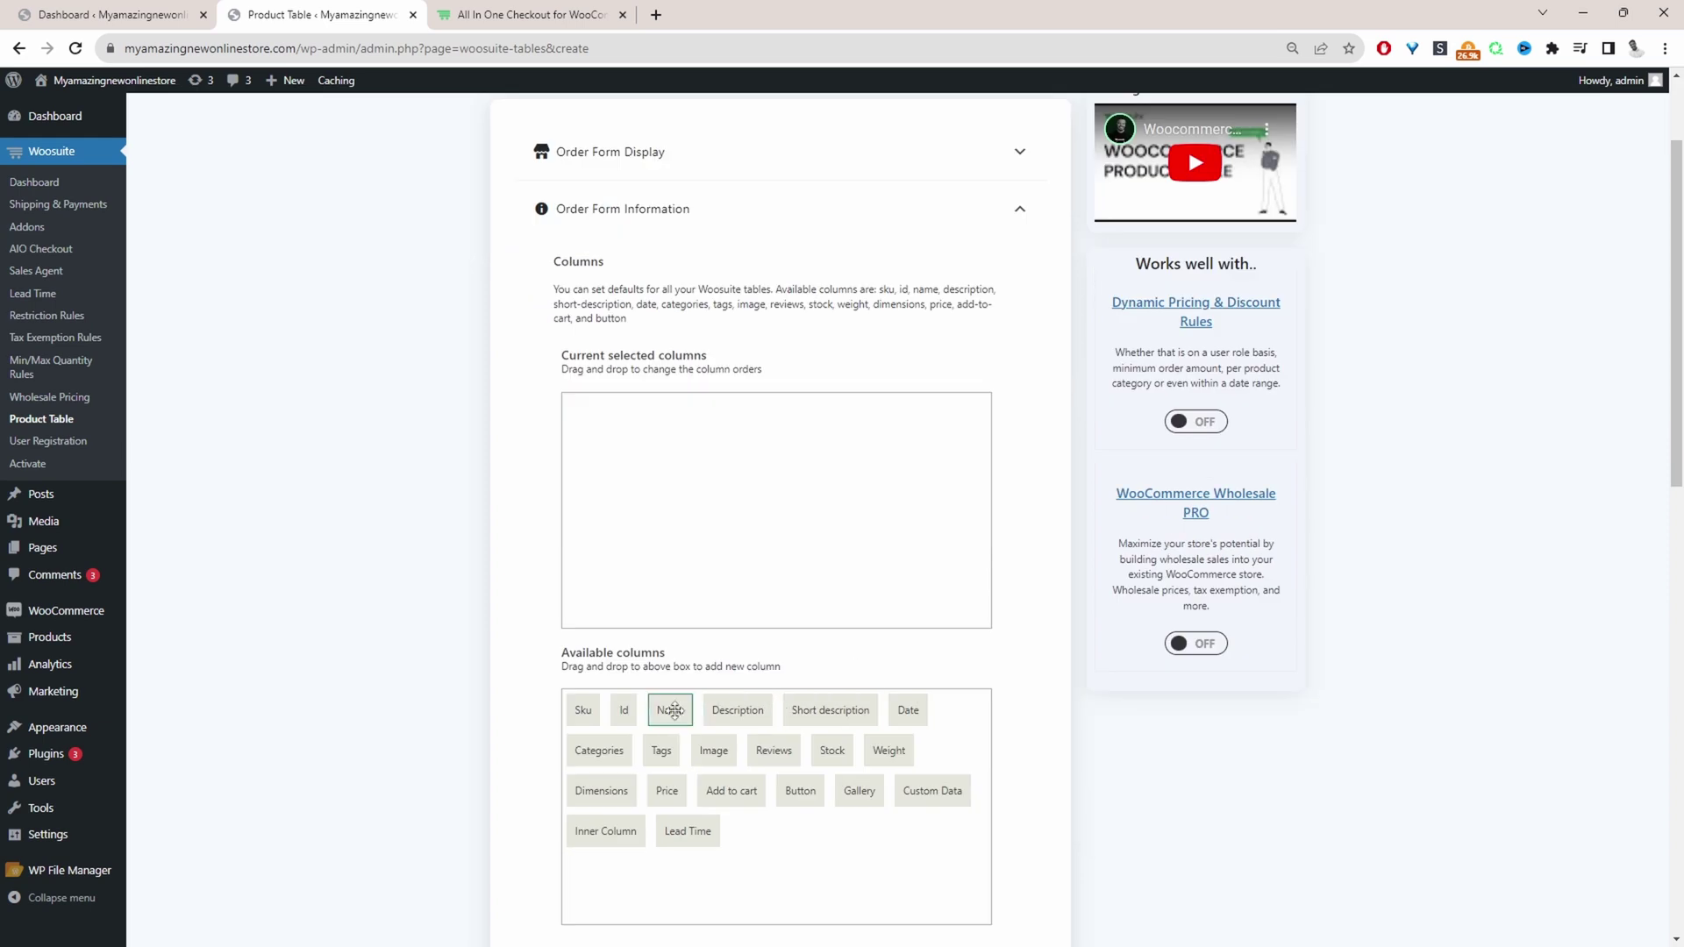
pyautogui.moveTo(674, 711); pyautogui.dragTo(605, 494)
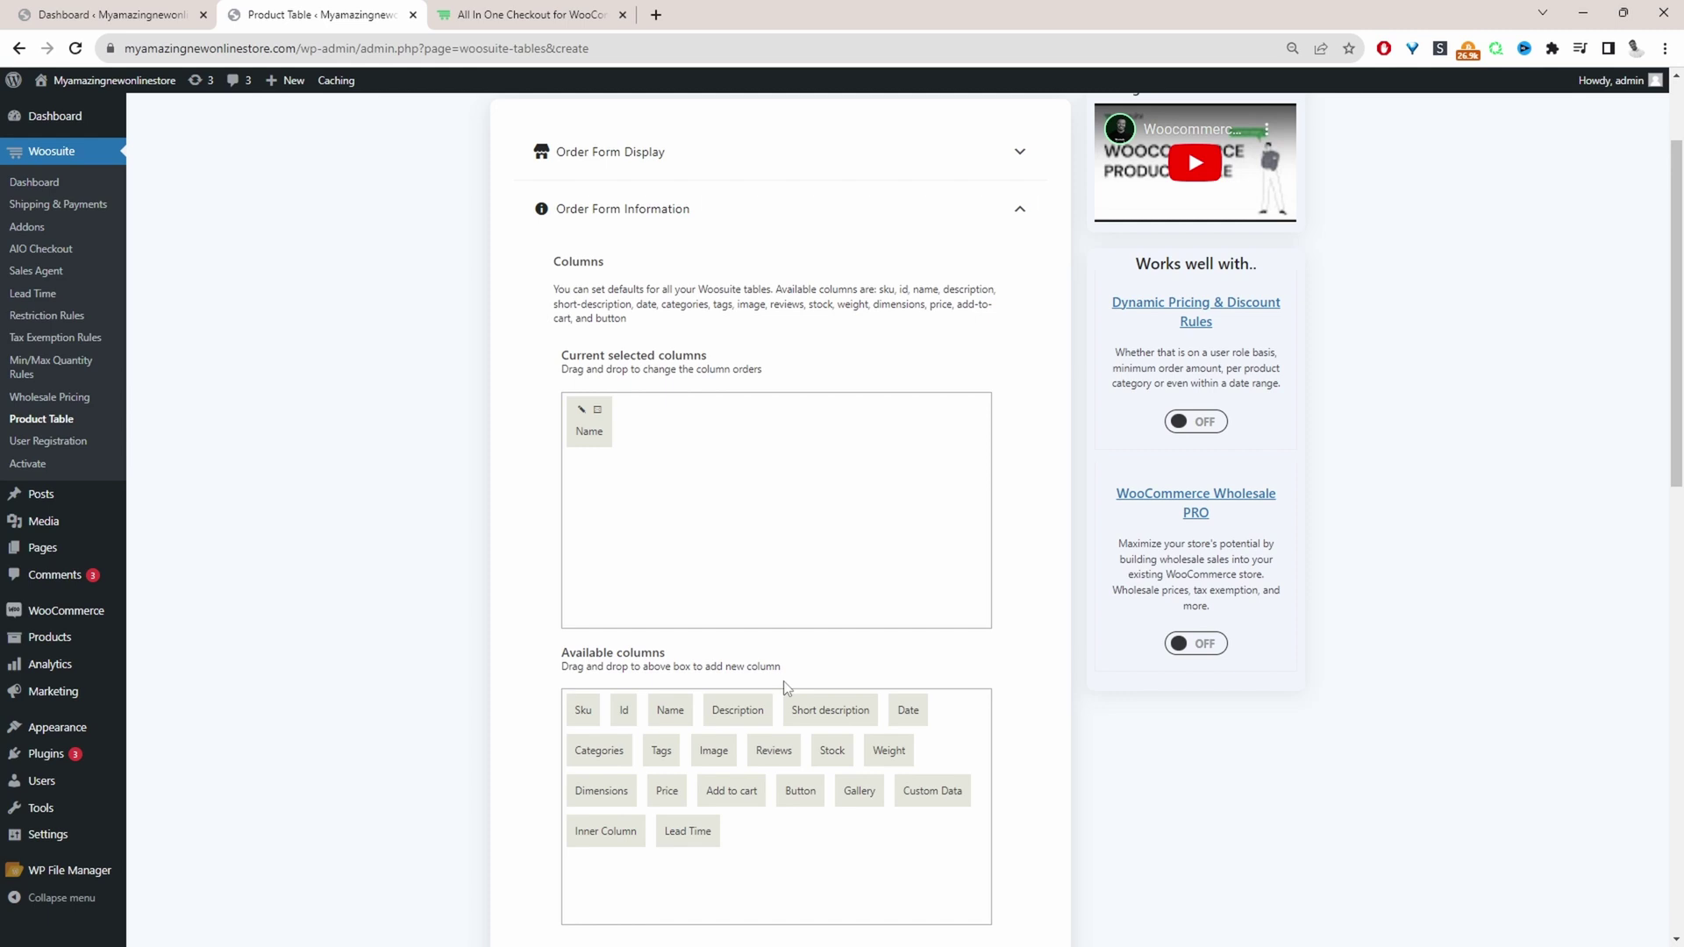
pyautogui.moveTo(714, 750); pyautogui.dragTo(669, 453)
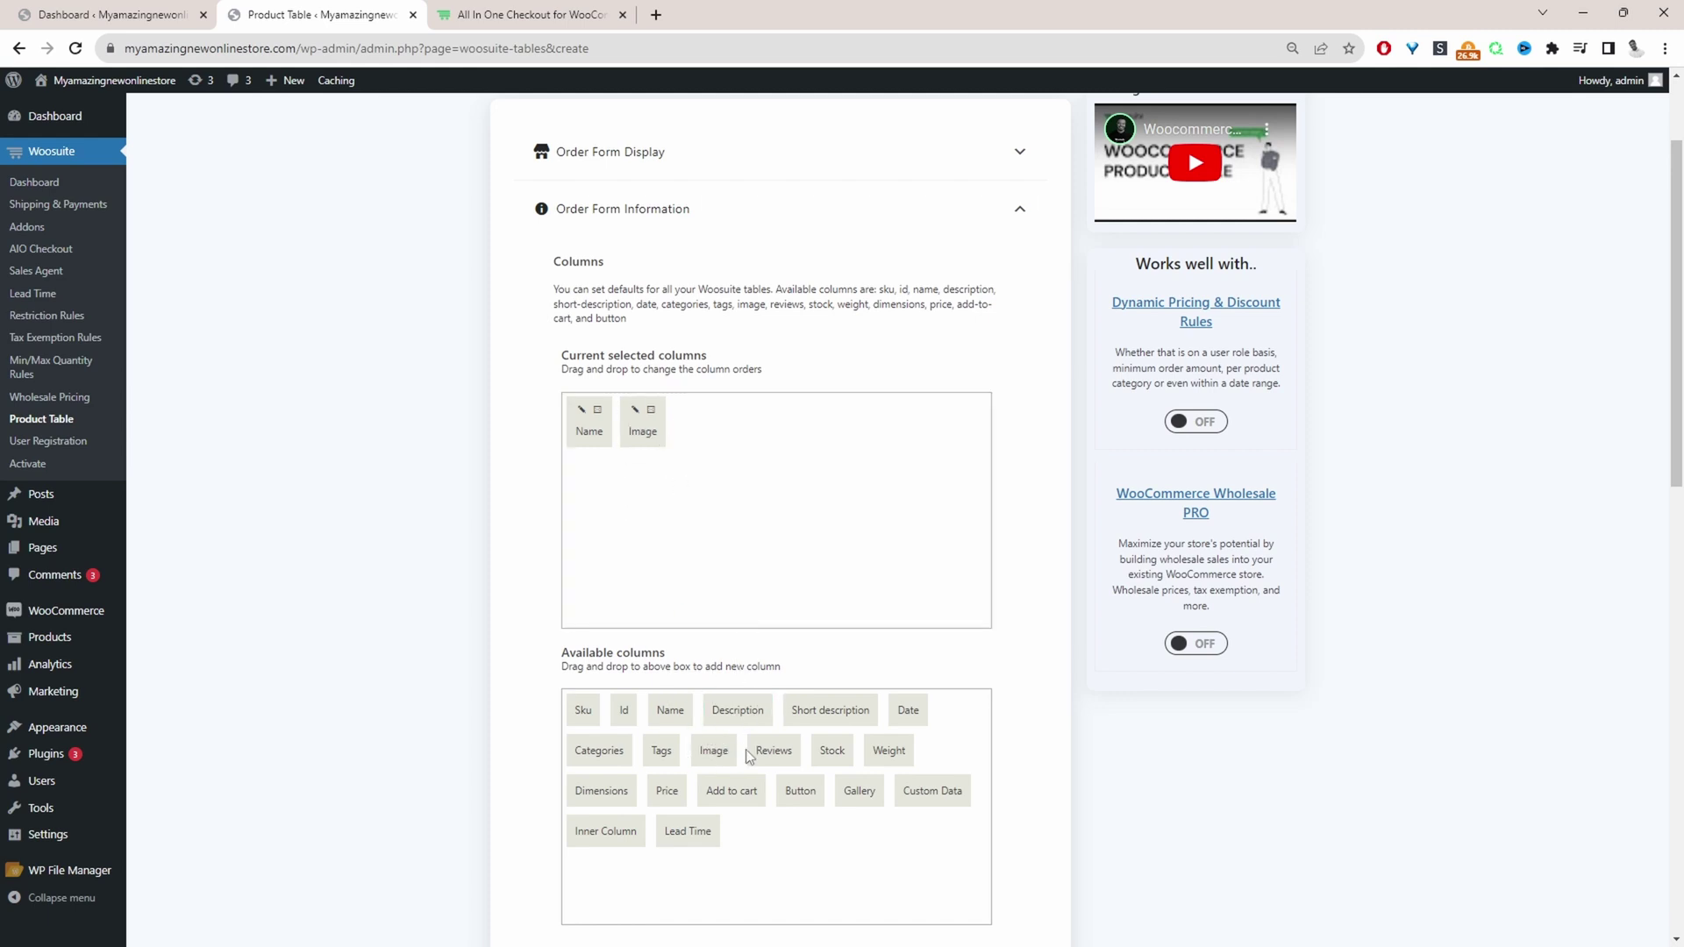
pyautogui.moveTo(824, 710); pyautogui.dragTo(773, 453)
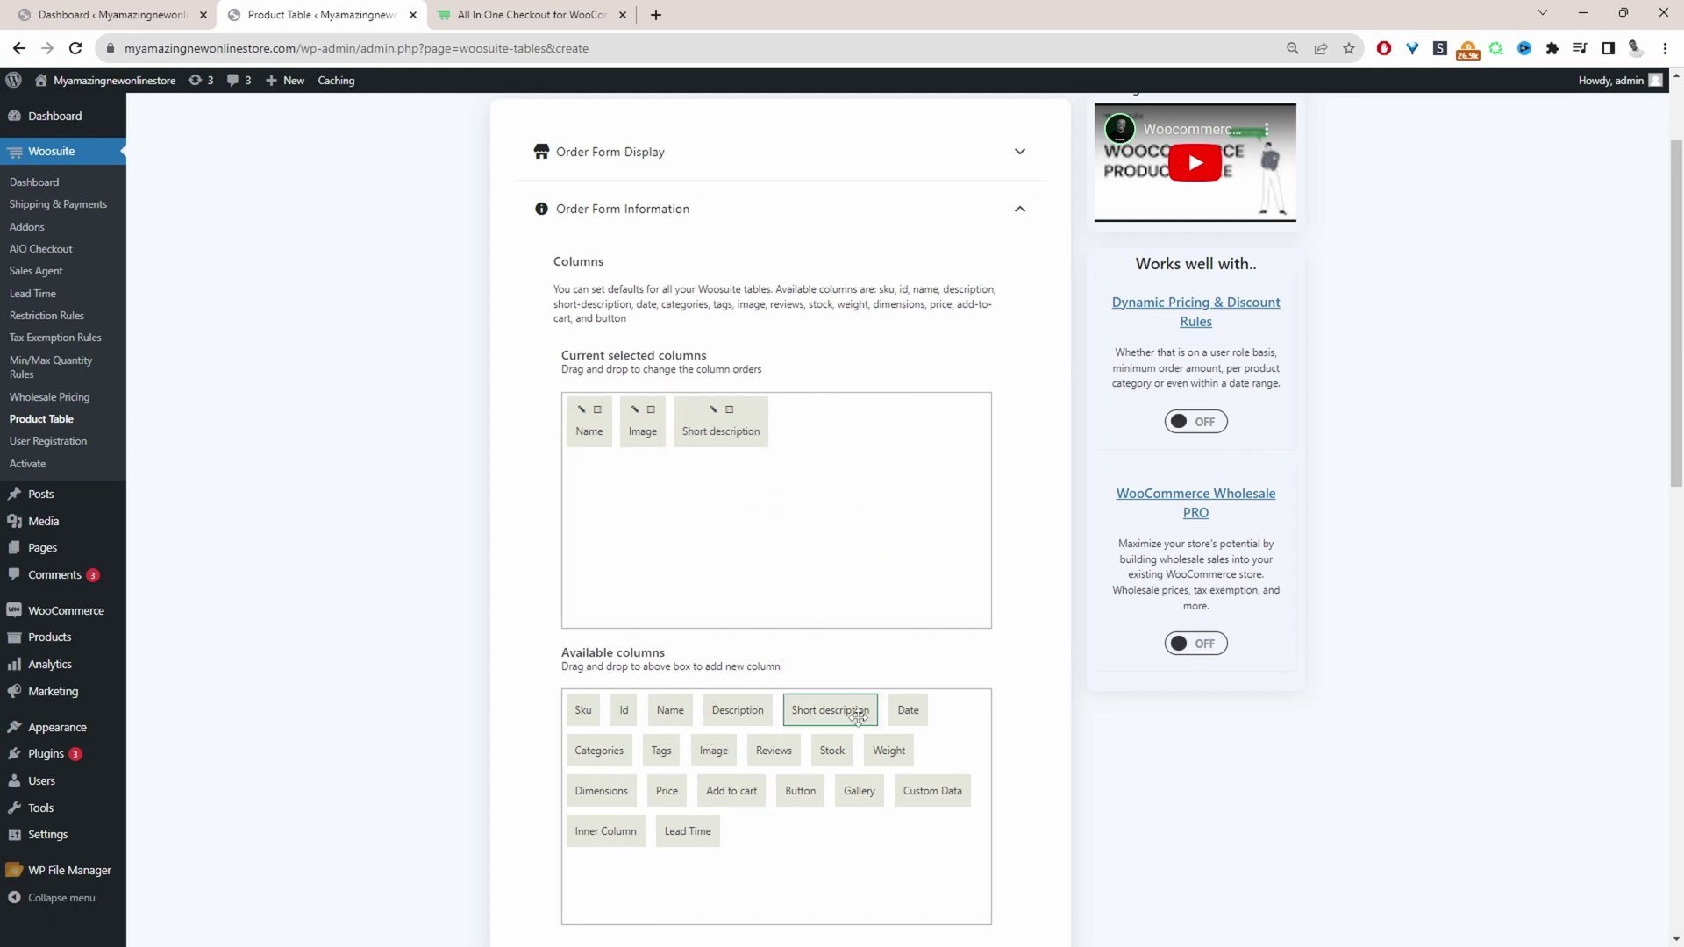
pyautogui.moveTo(667, 794); pyautogui.dragTo(799, 425)
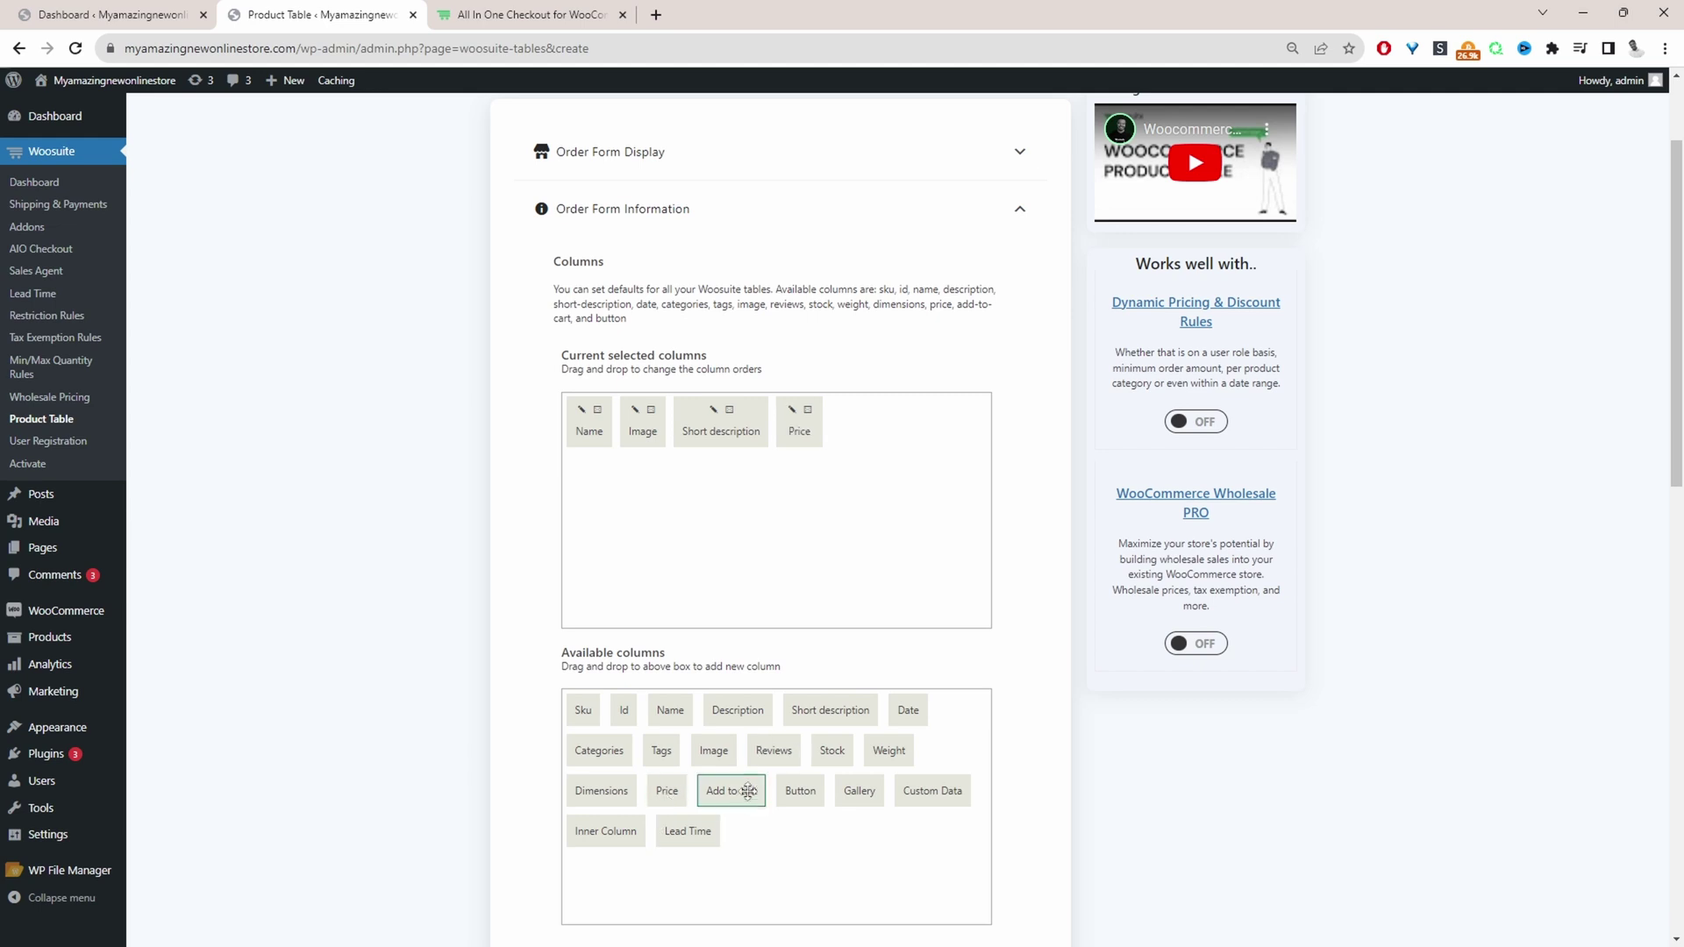
pyautogui.moveTo(737, 794); pyautogui.dragTo(864, 430)
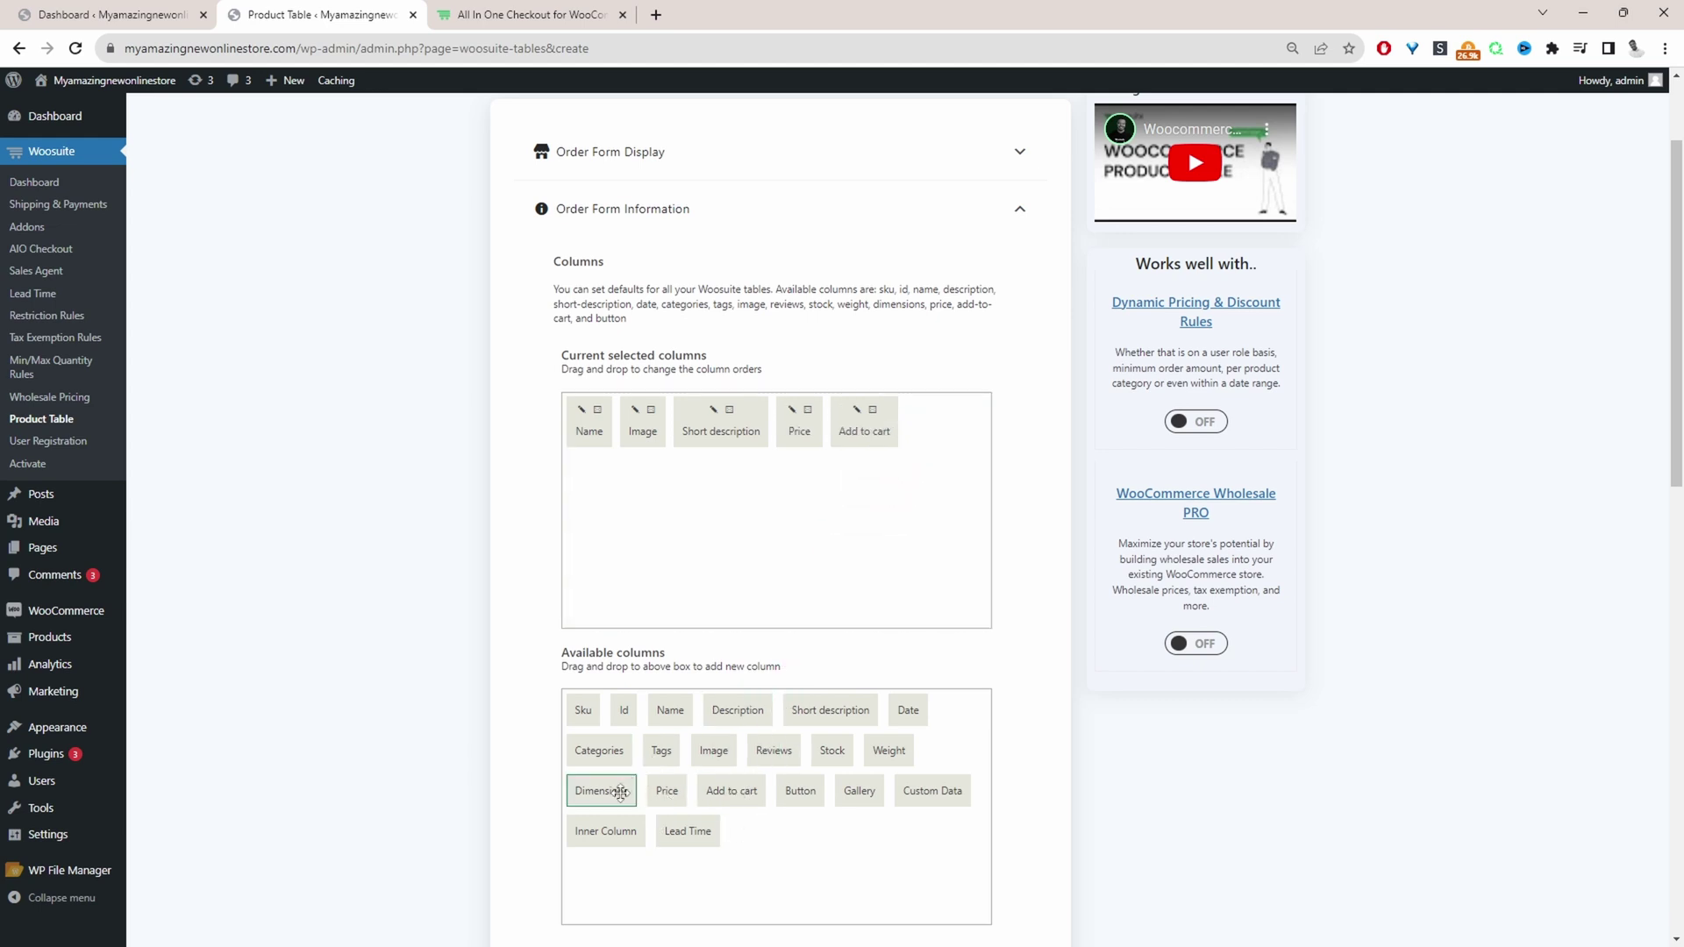
pyautogui.moveTo(605, 751); pyautogui.dragTo(951, 434)
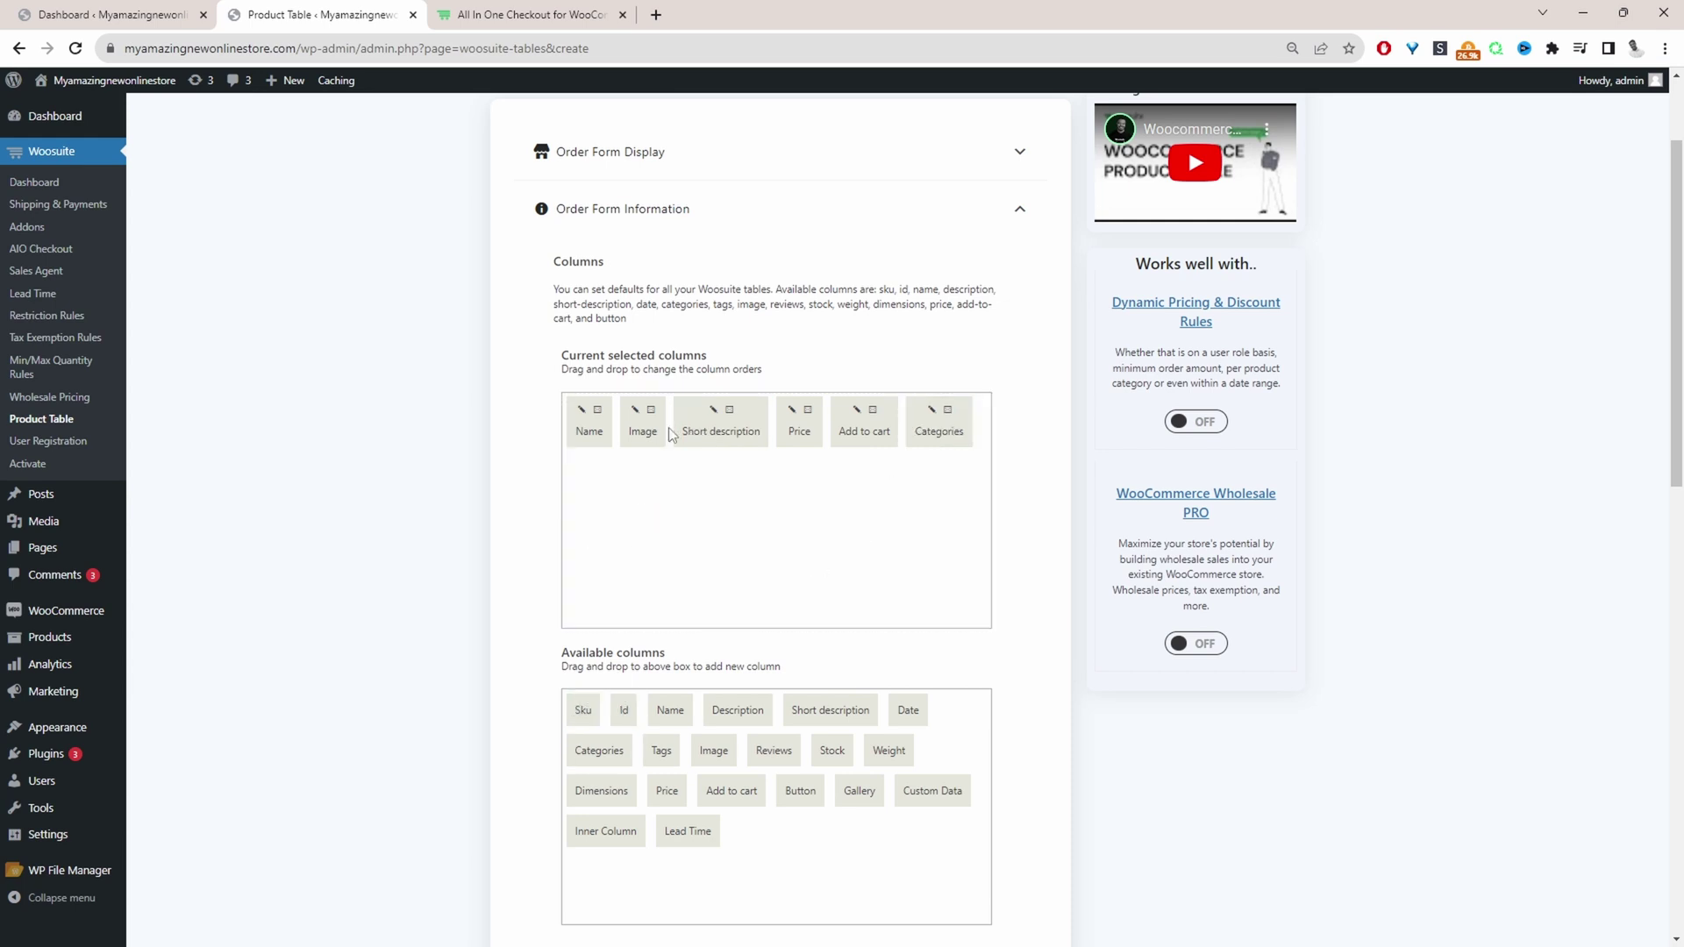
# Move the Image column ahead of Name and relabel the Name column as 'Product'.
pyautogui.moveTo(640, 433); pyautogui.dragTo(585, 437)
pyautogui.click(635, 411)
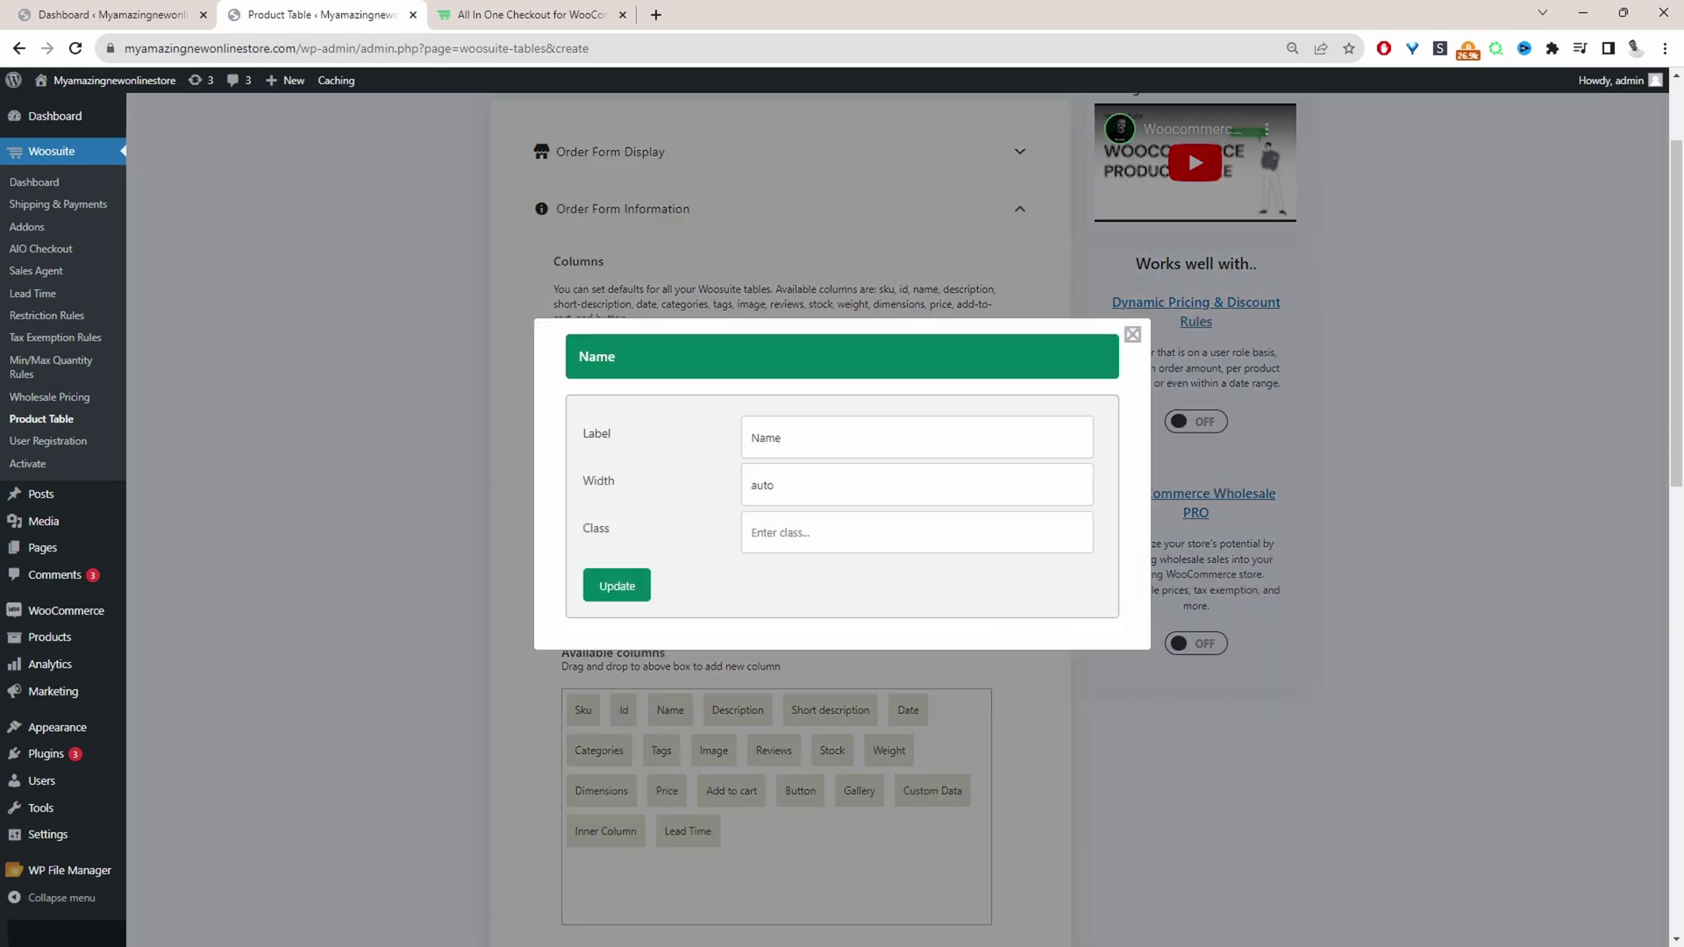
pyautogui.doubleClick(768, 437)
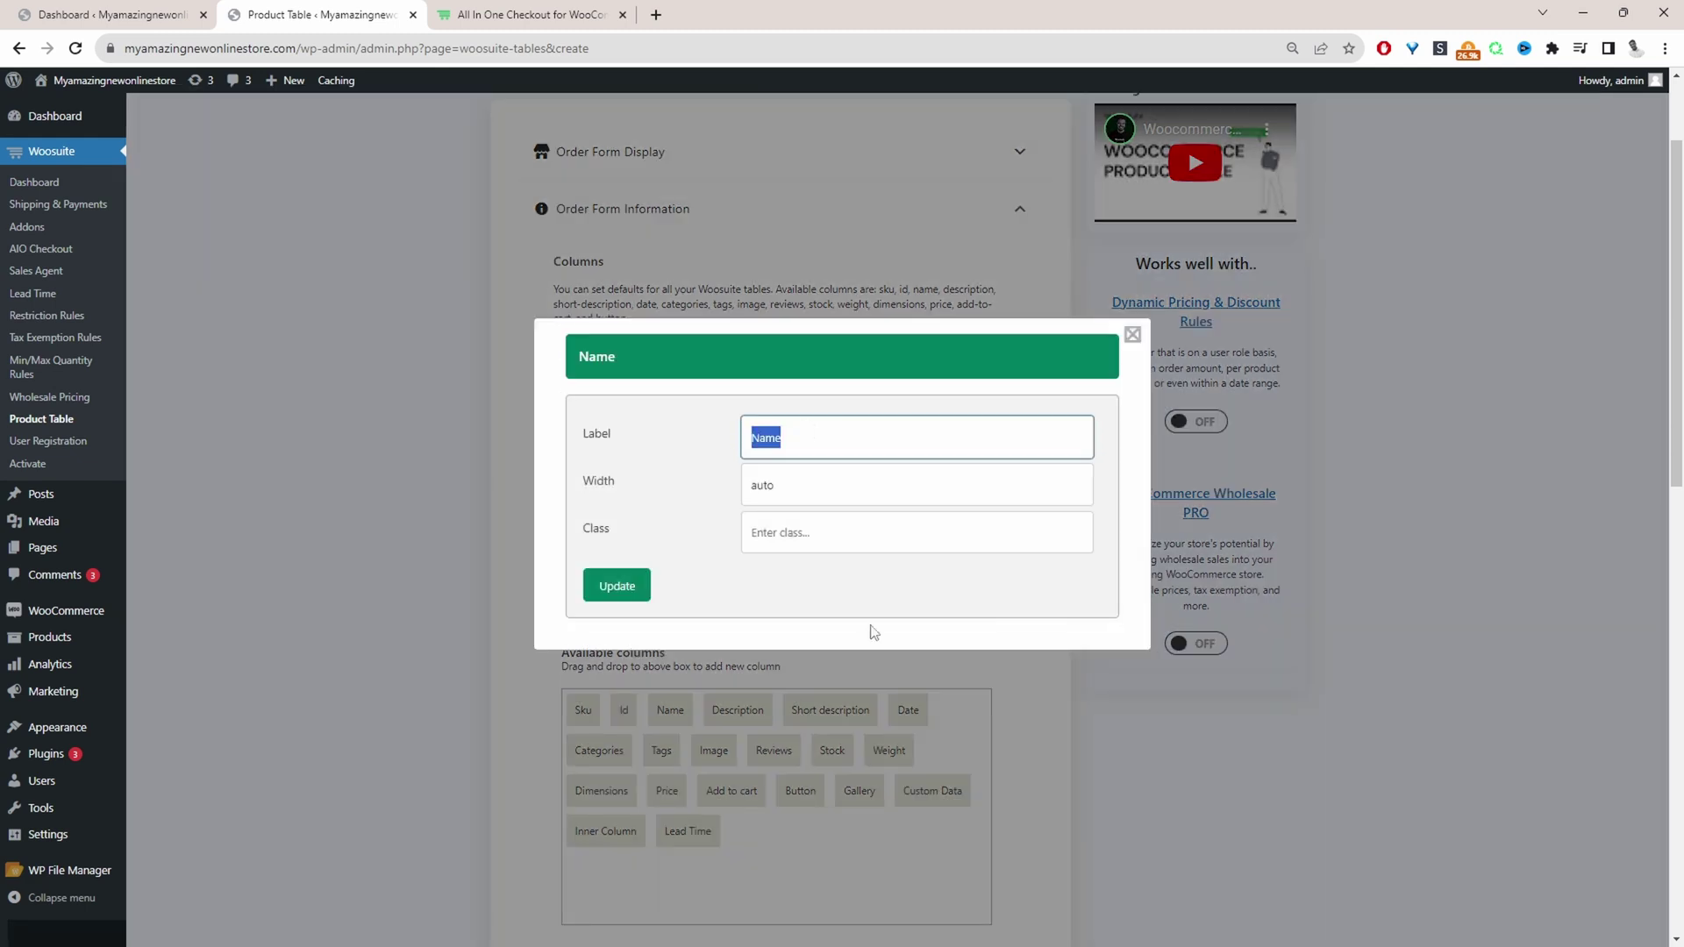
pyautogui.write('Product')
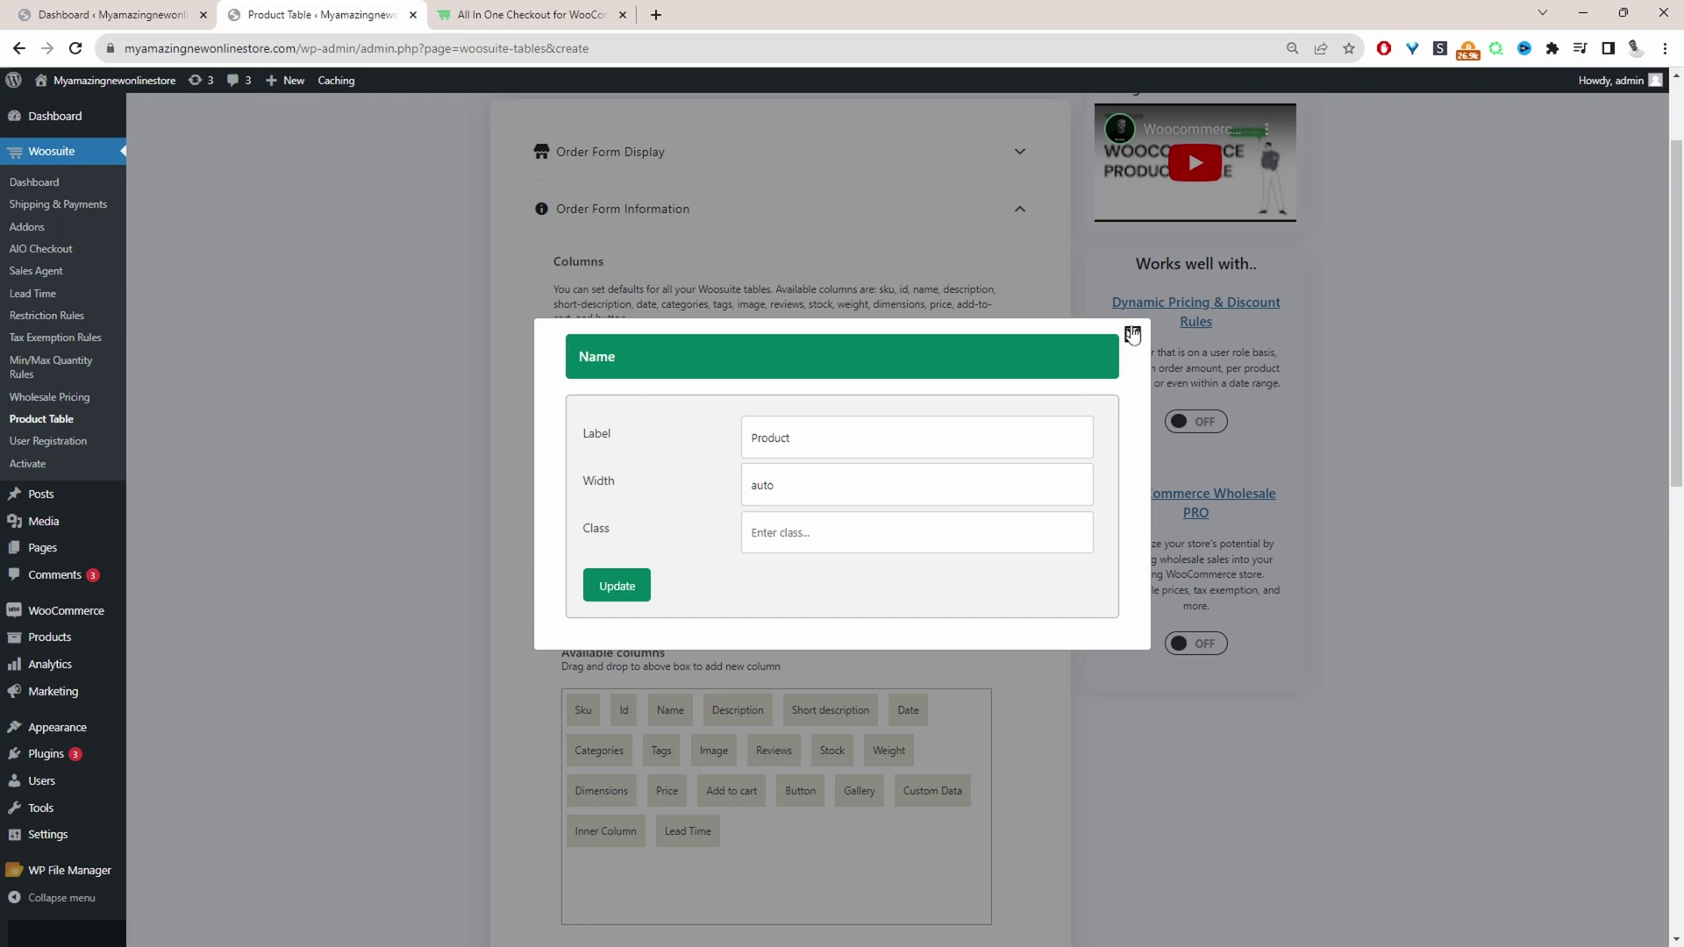
pyautogui.click(1132, 333)
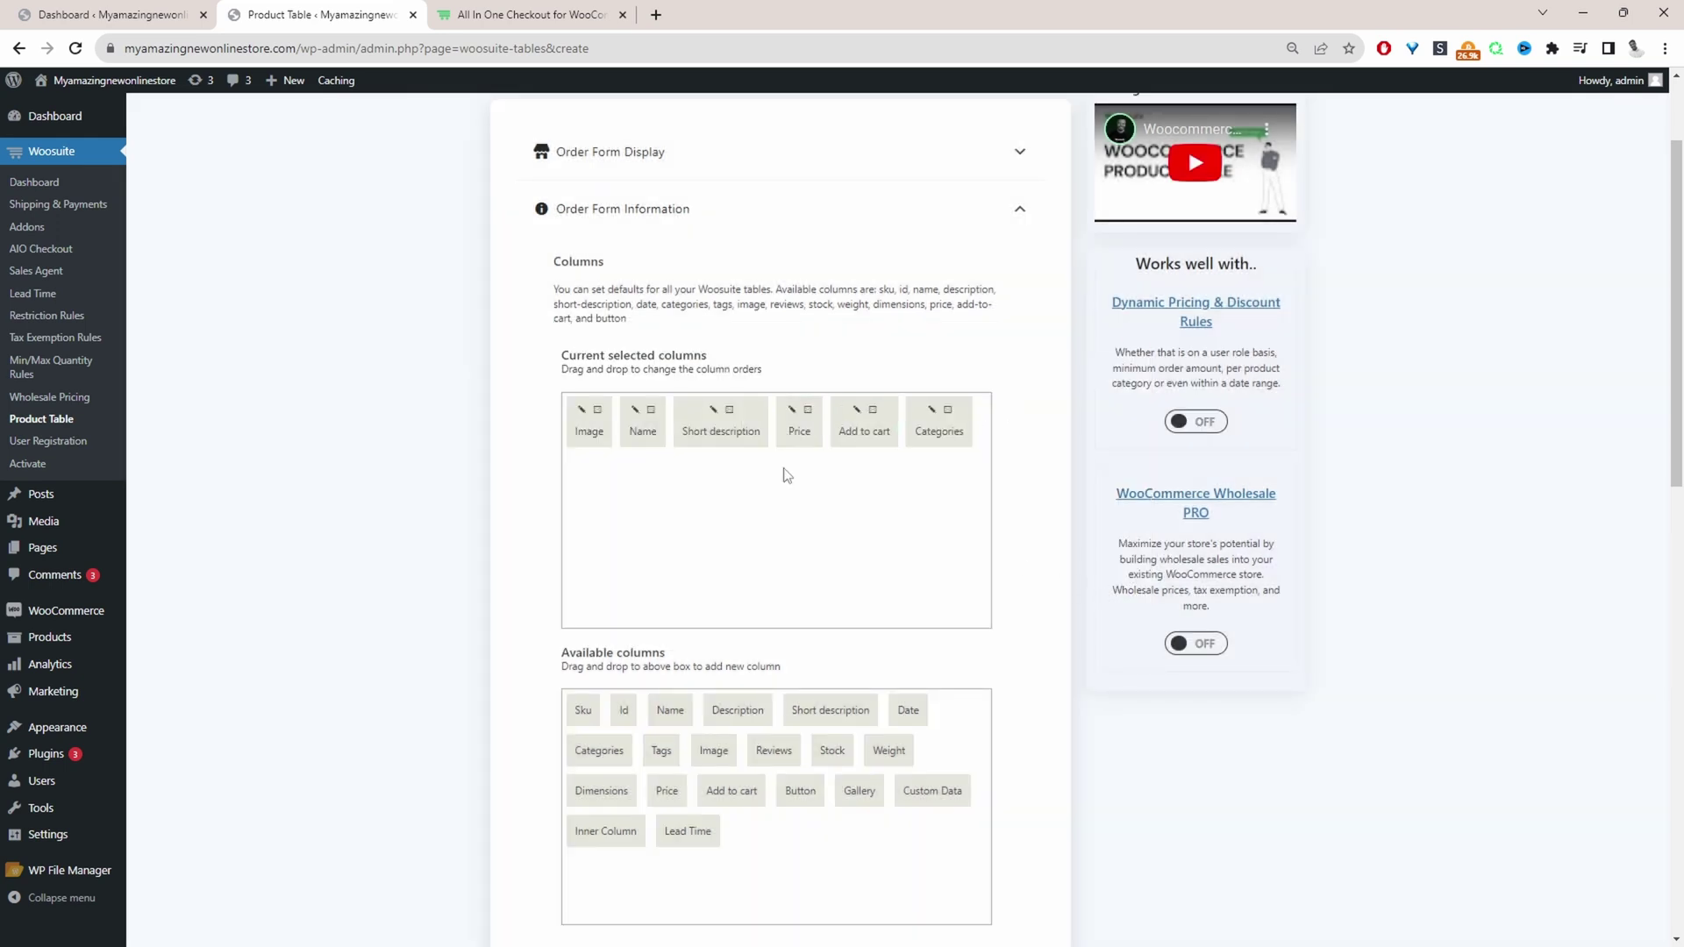
# Change the image width from 70 to 100 so the image size reads 100x50.
pyautogui.scroll(-3, 787, 476)
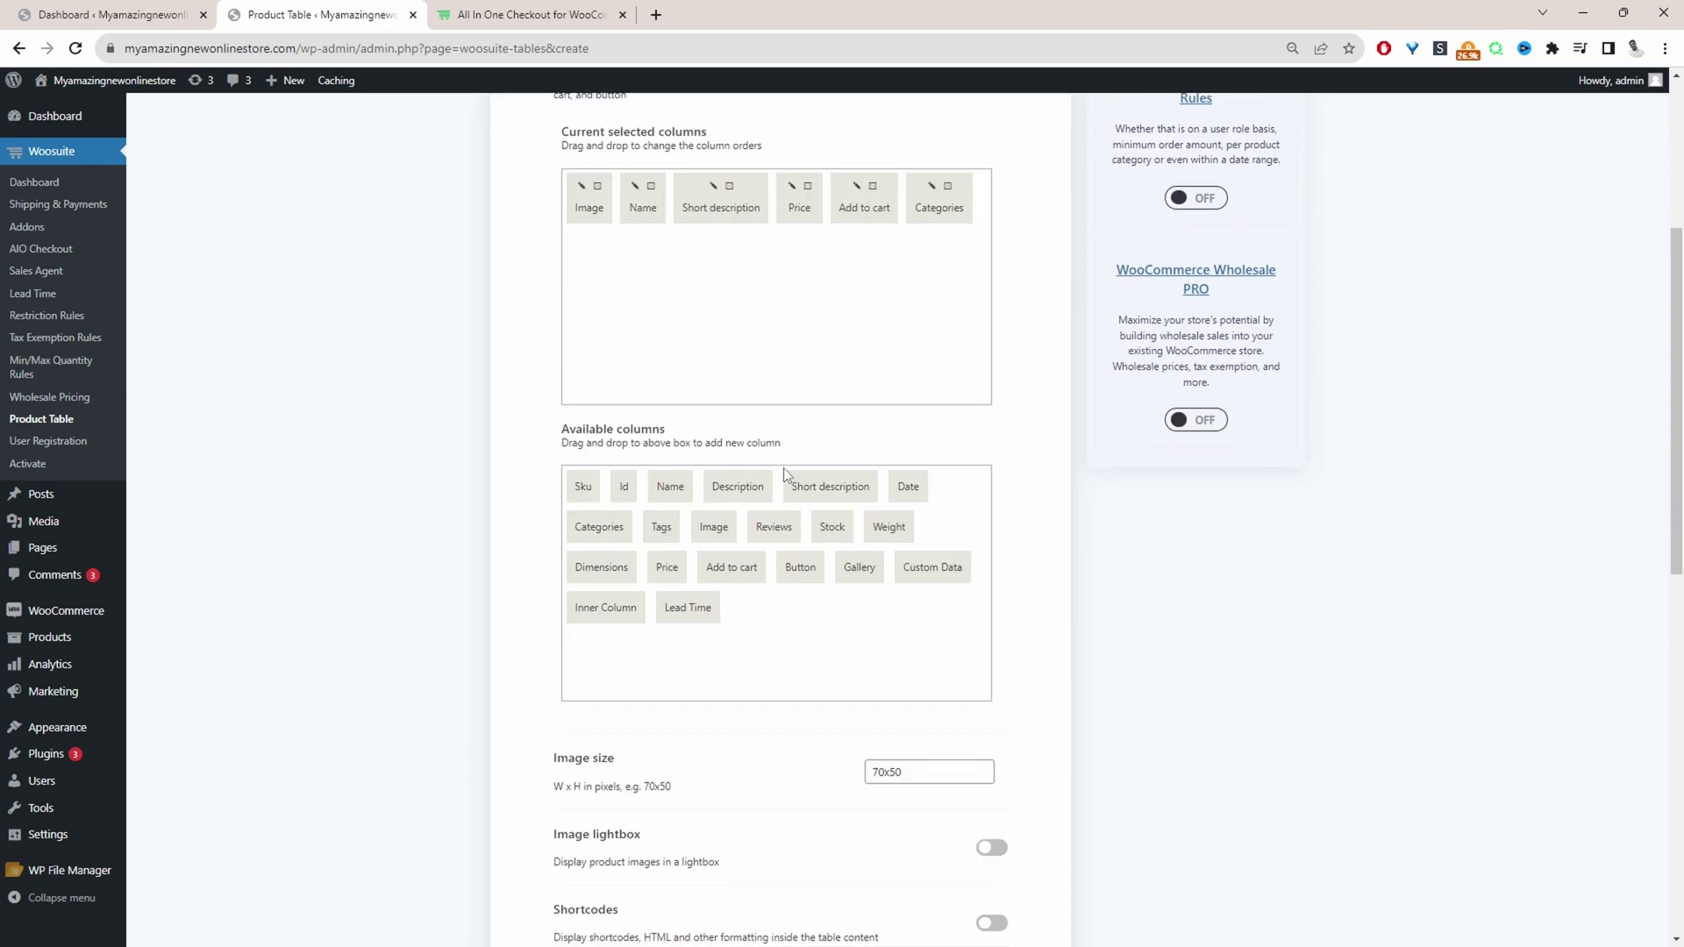
pyautogui.moveTo(933, 568)
pyautogui.mouseDown()
pyautogui.moveTo(790, 348)
pyautogui.moveTo(921, 534)
pyautogui.moveTo(925, 565)
pyautogui.mouseUp()
pyautogui.scroll(-5, 921, 461)
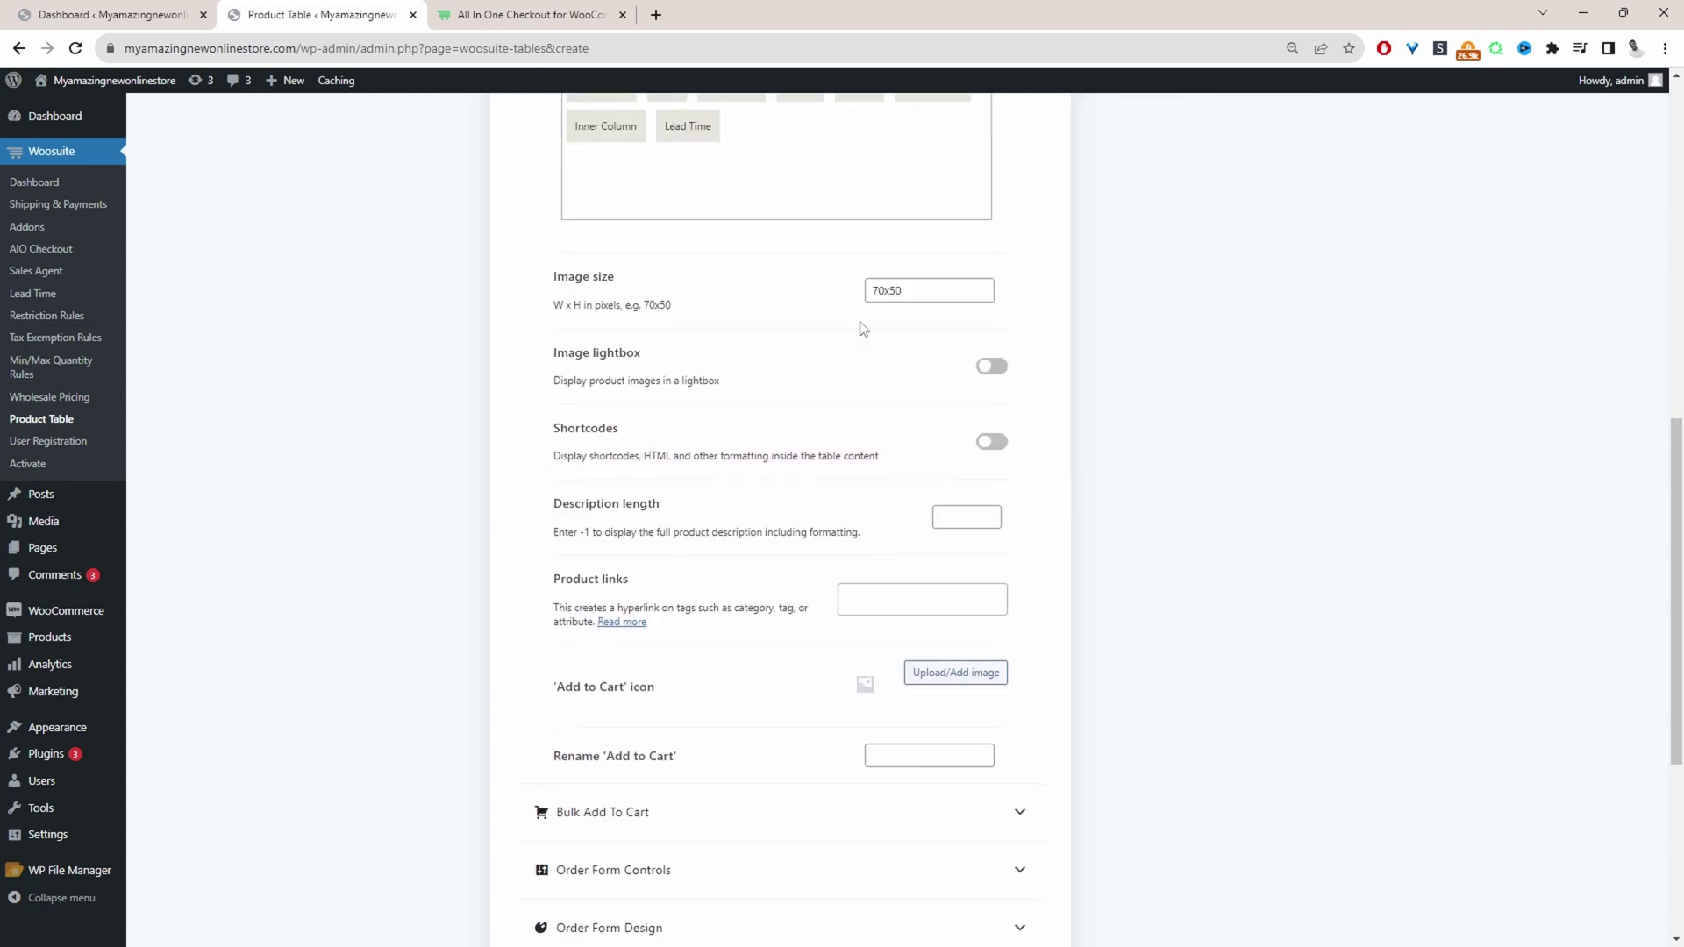
pyautogui.moveTo(884, 290); pyautogui.dragTo(872, 289)
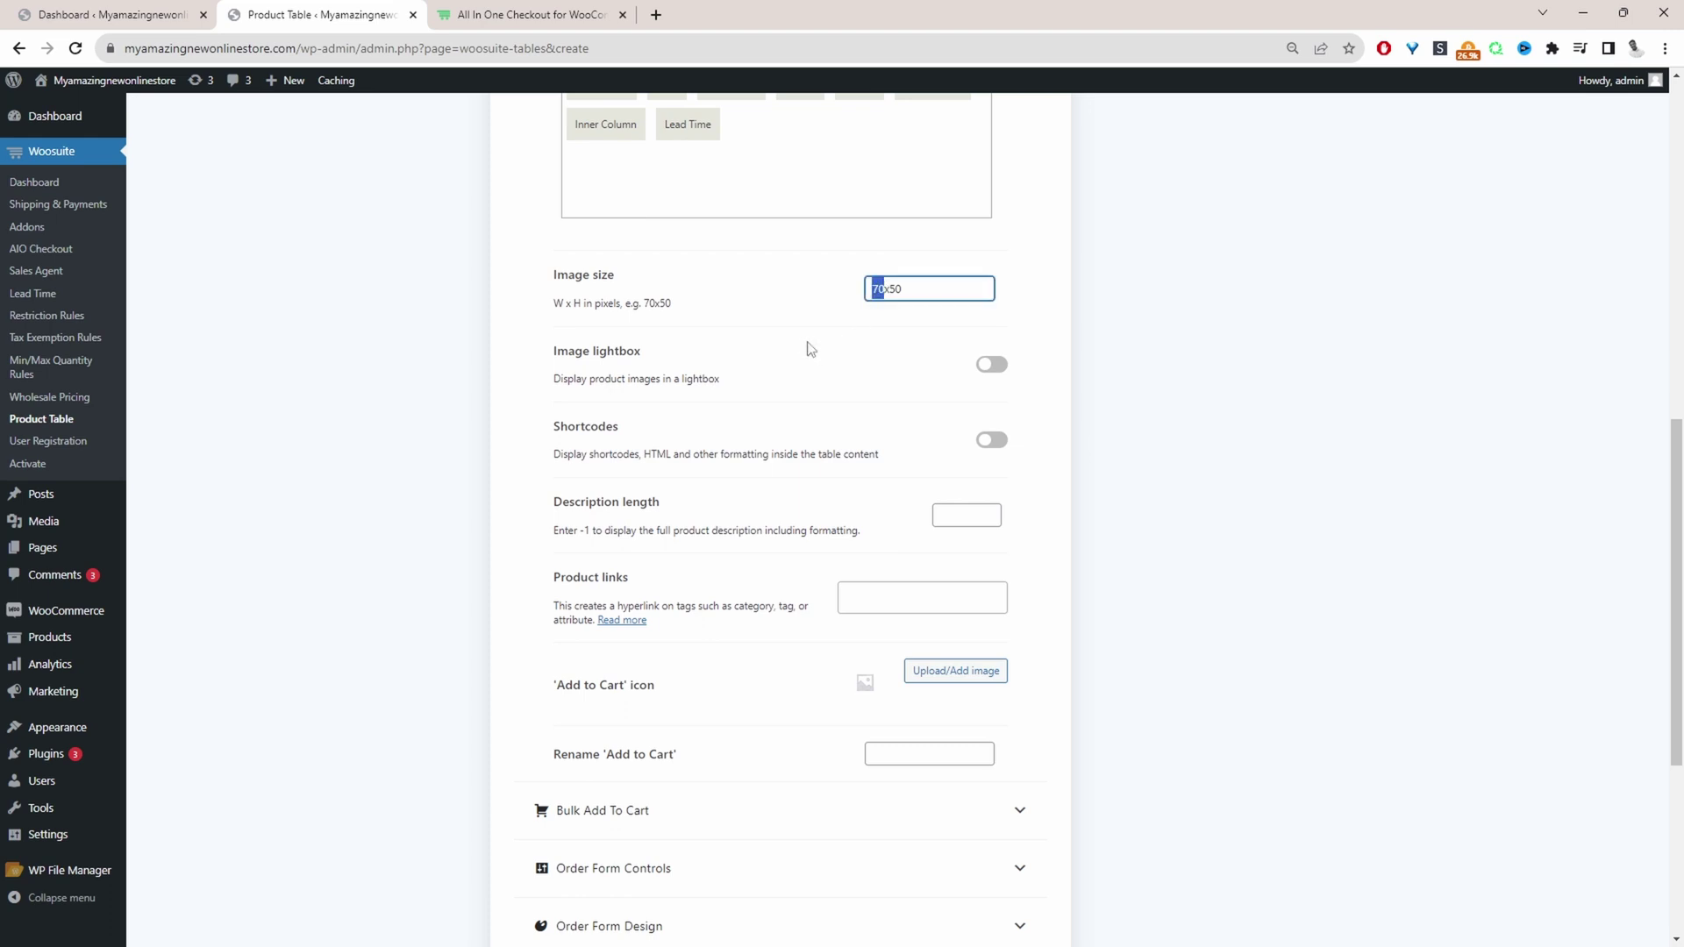
pyautogui.write('100')
# Expand Bulk Add To Cart and keep the add-to-cart display as Button only.
pyautogui.click(1131, 405)
pyautogui.scroll(-4, 583, 369)
pyautogui.click(604, 419)
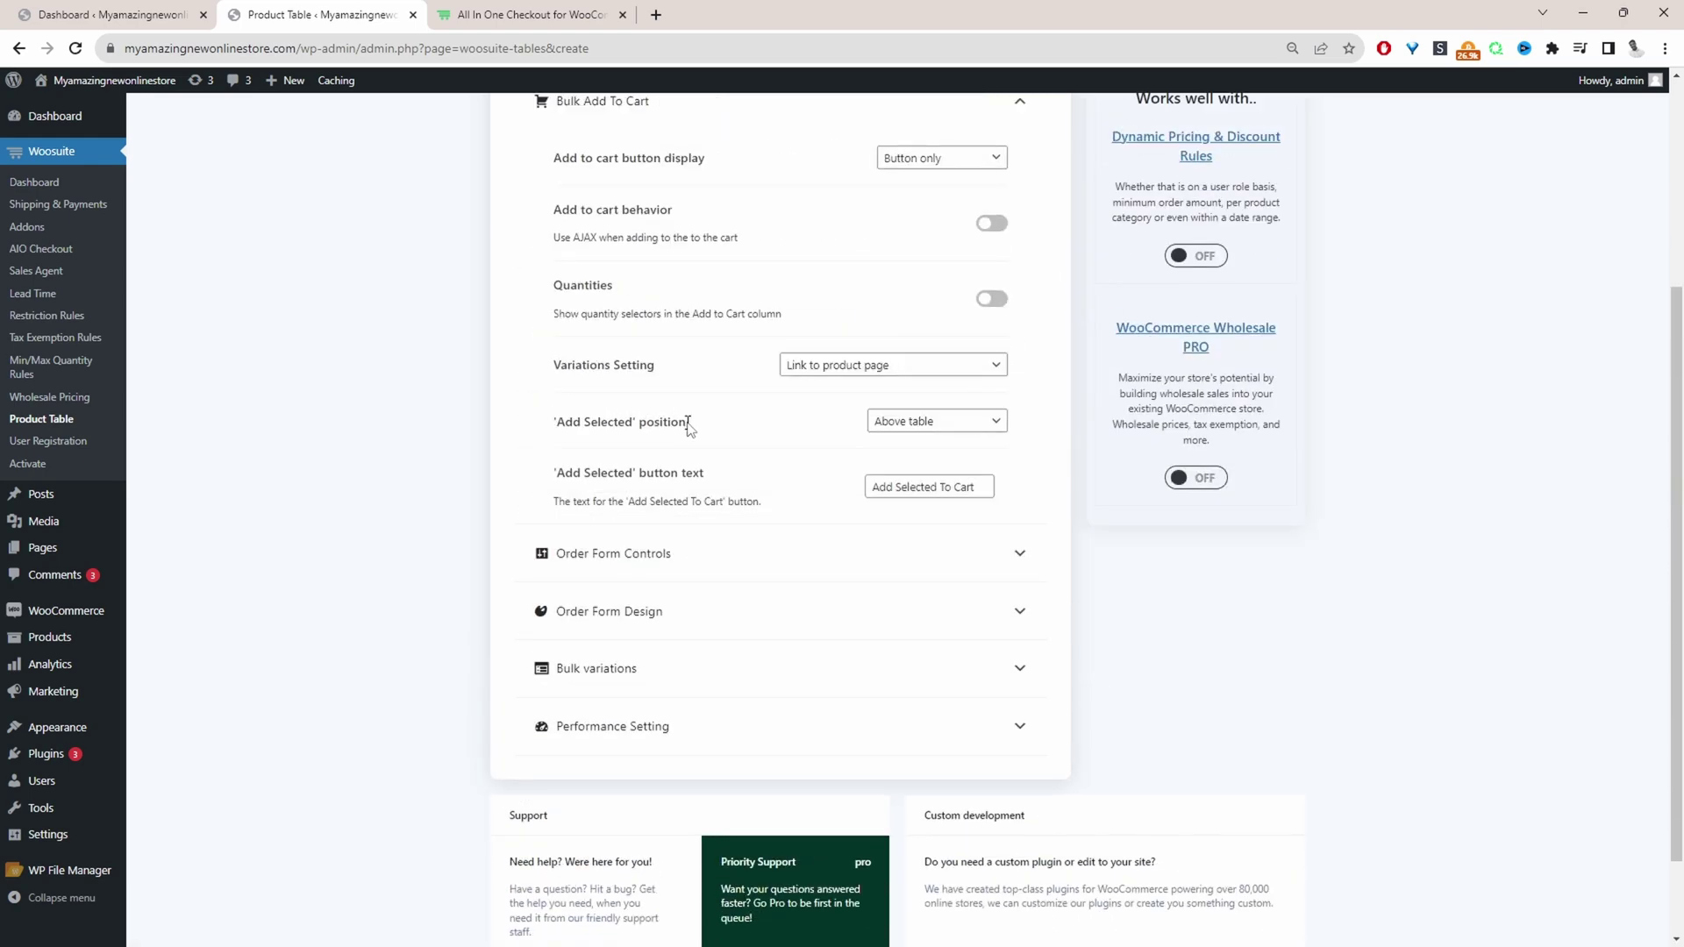
pyautogui.scroll(3, 835, 400)
pyautogui.click(920, 419)
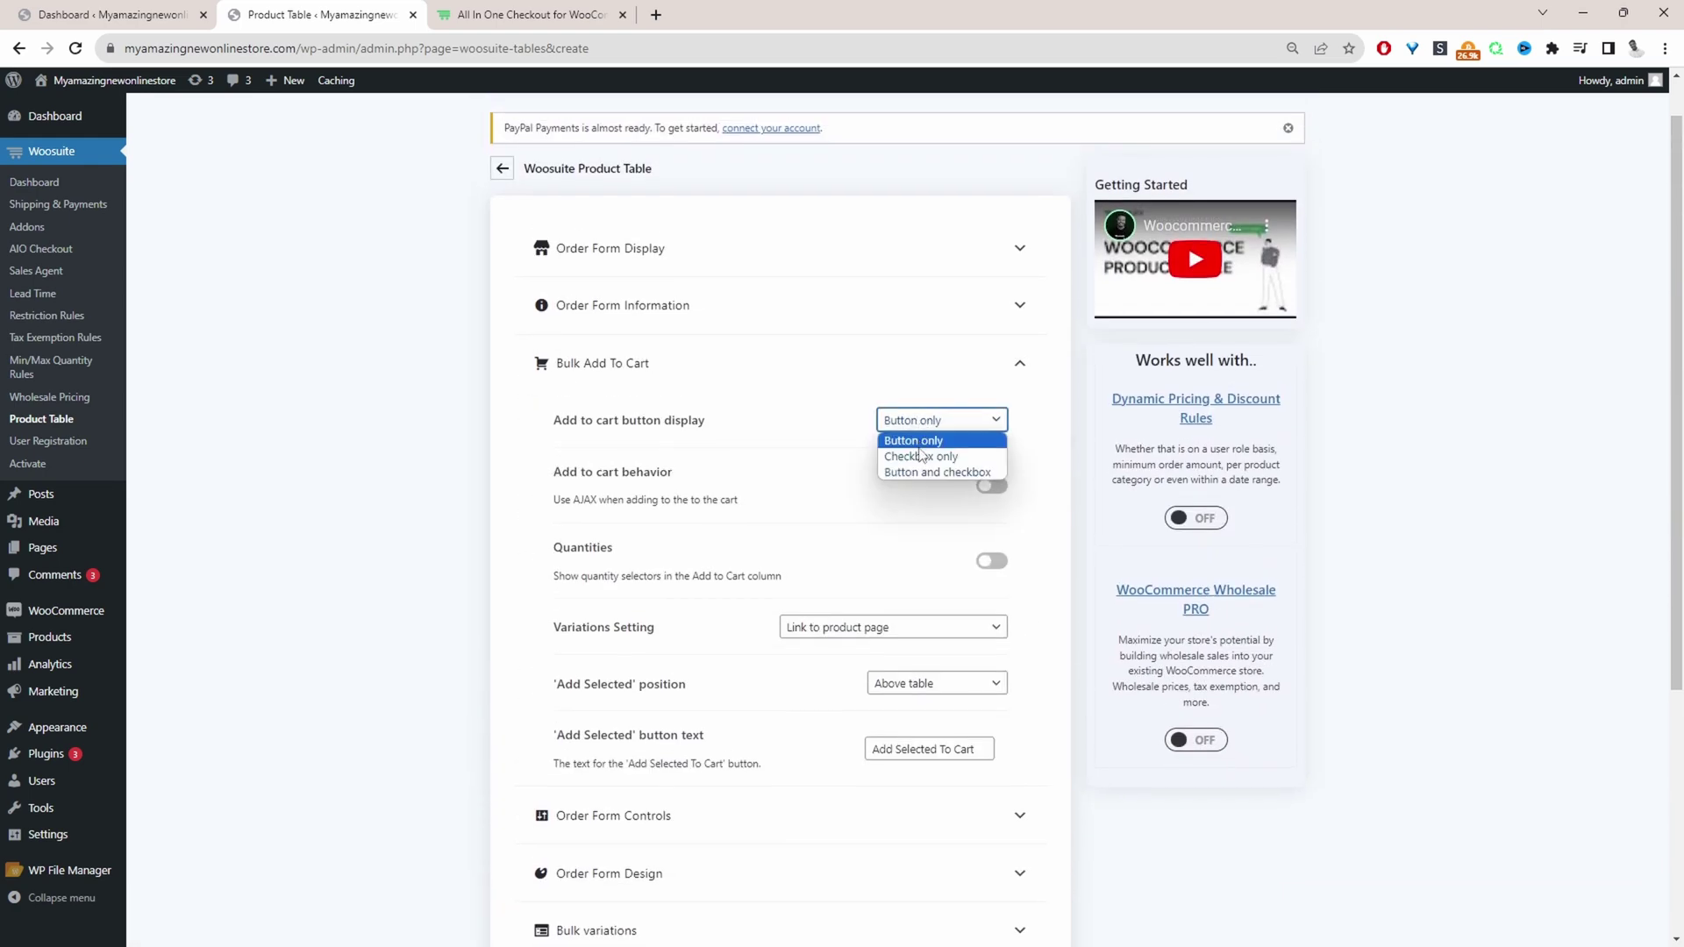
pyautogui.click(921, 421)
pyautogui.click(932, 421)
pyautogui.click(933, 422)
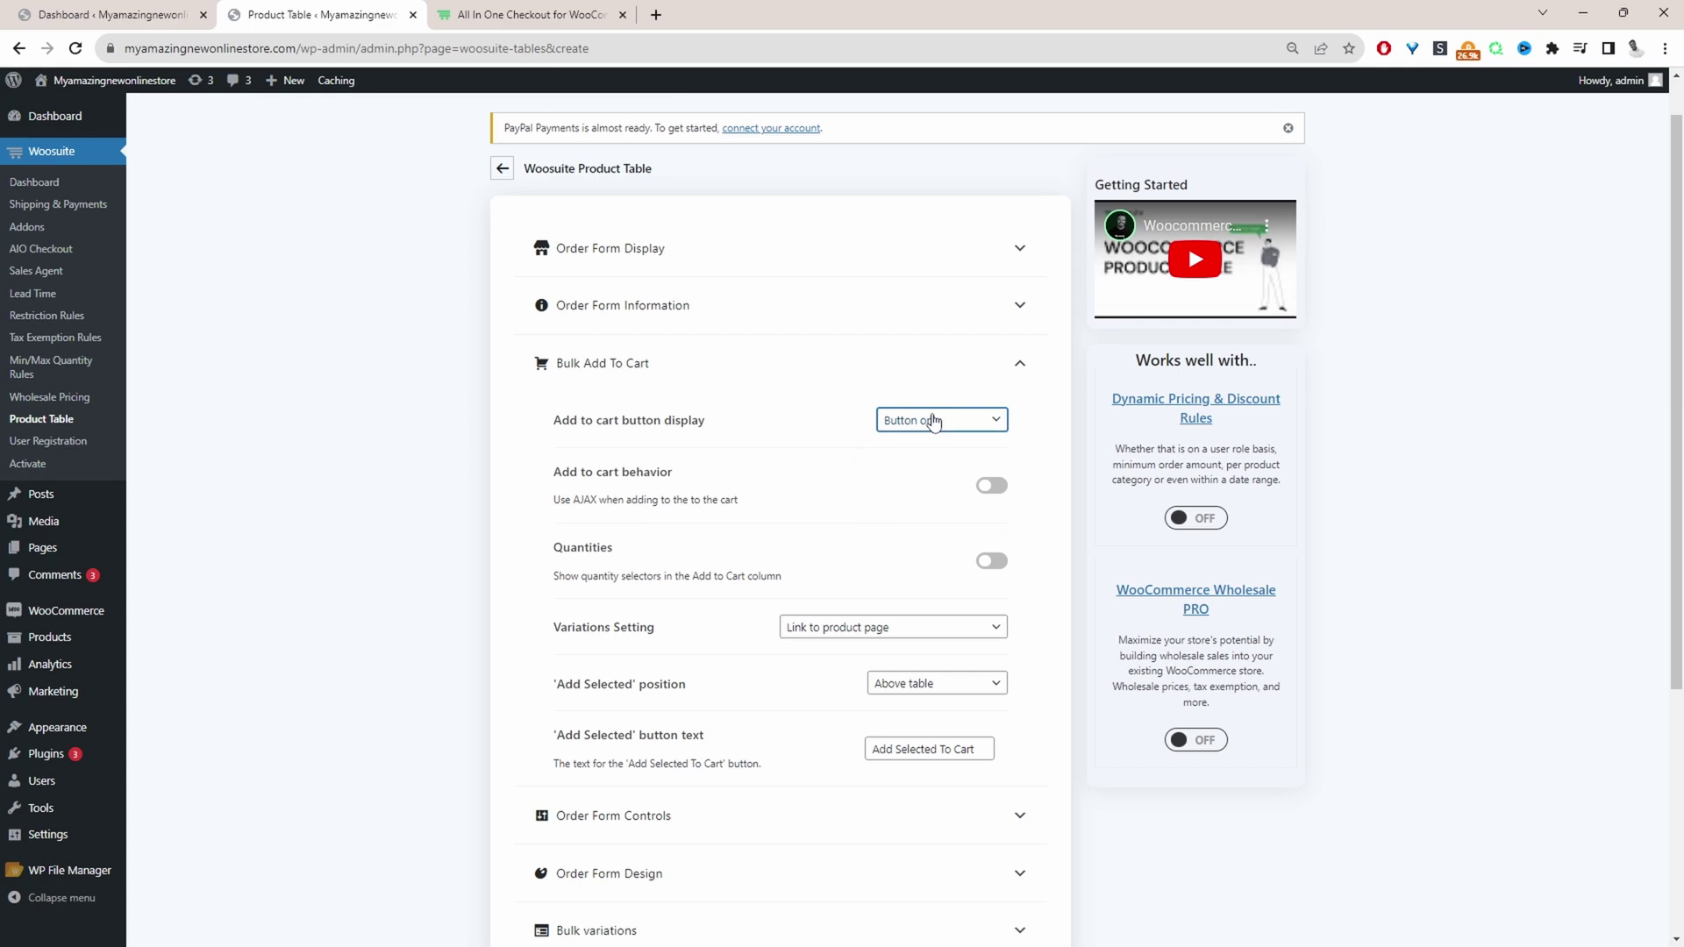
# Turn on AJAX add to cart and quantity selectors, with variations linking to the product page.
pyautogui.click(982, 488)
pyautogui.click(992, 561)
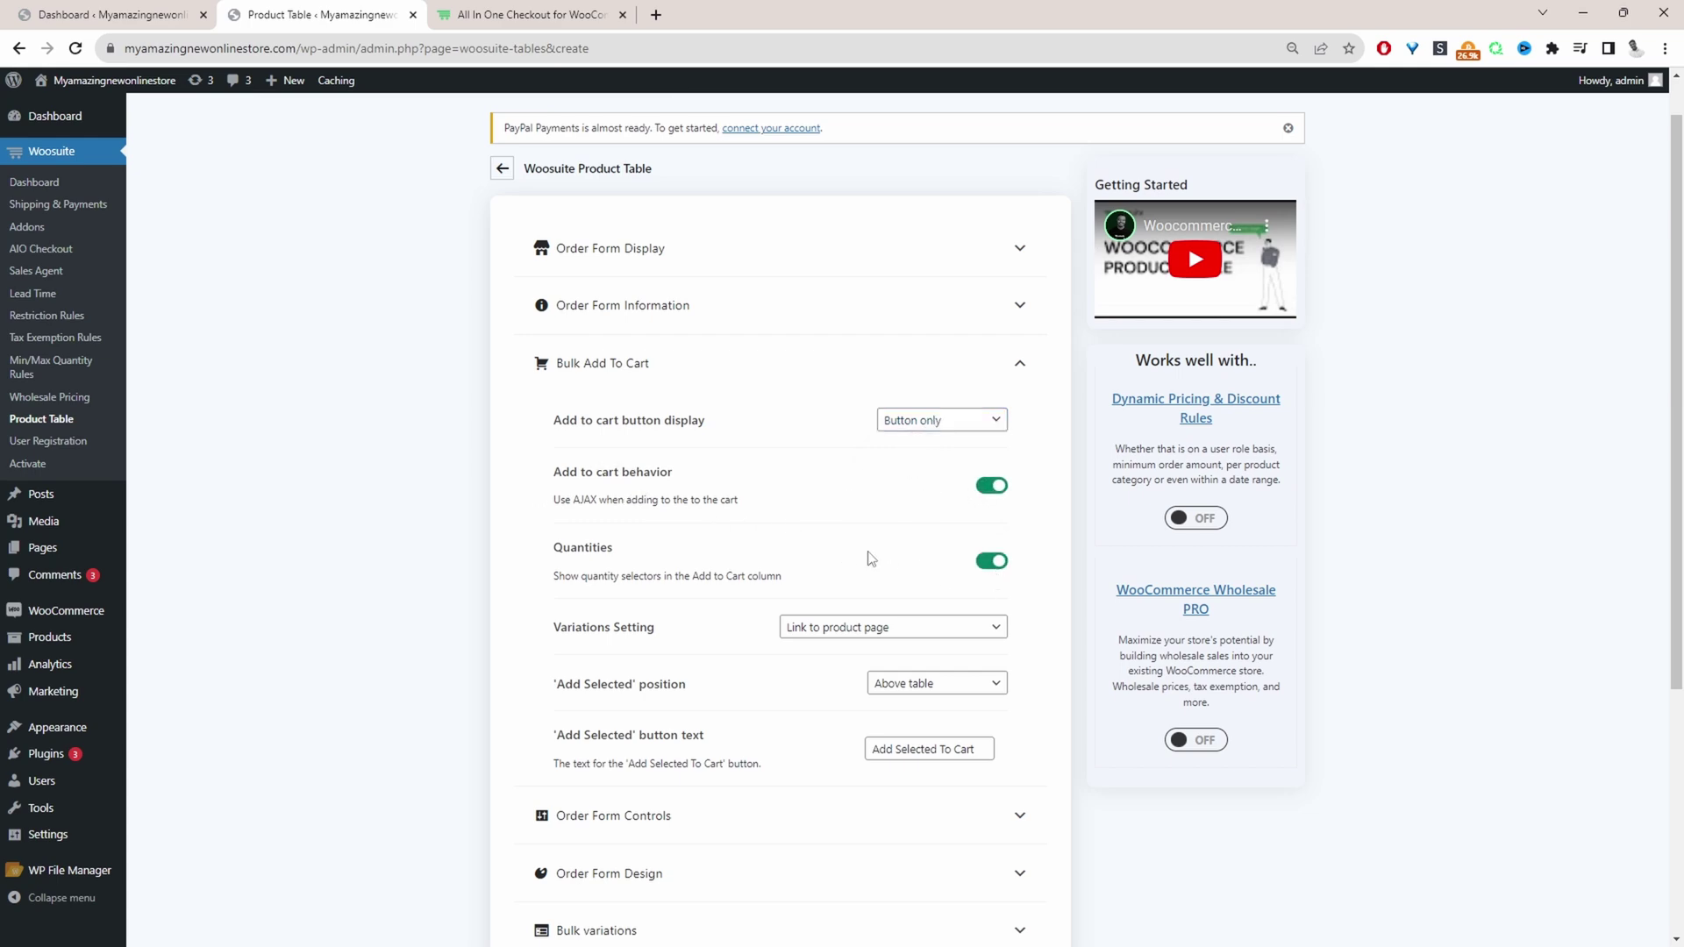
pyautogui.scroll(-2, 869, 559)
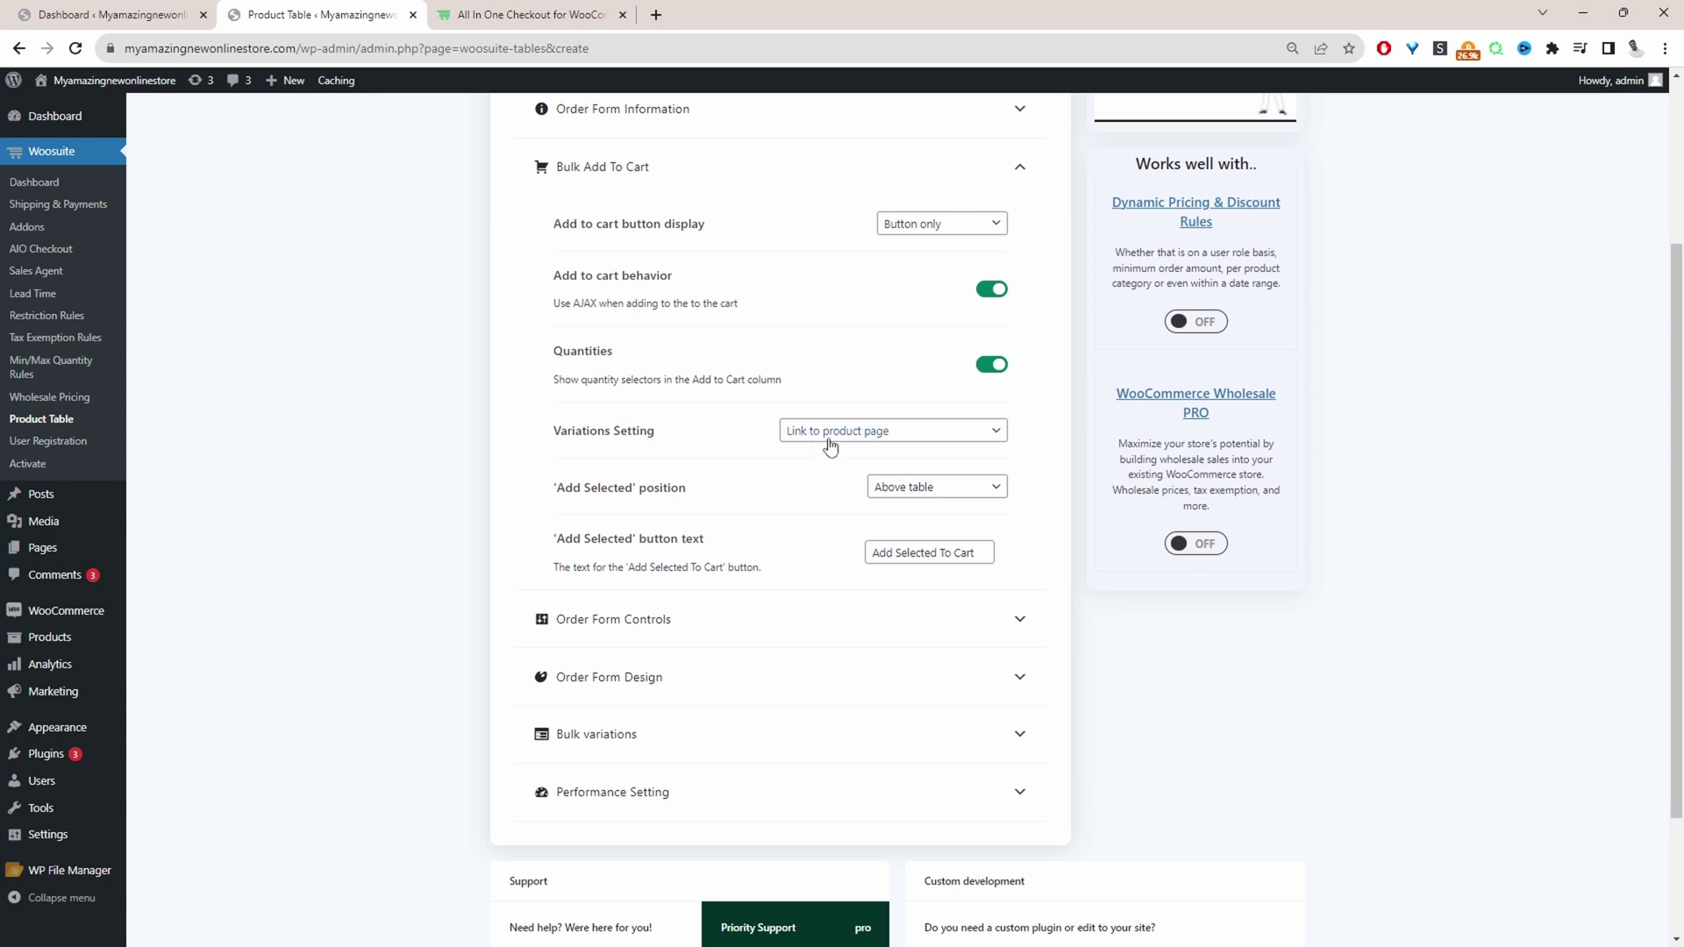
pyautogui.click(923, 445)
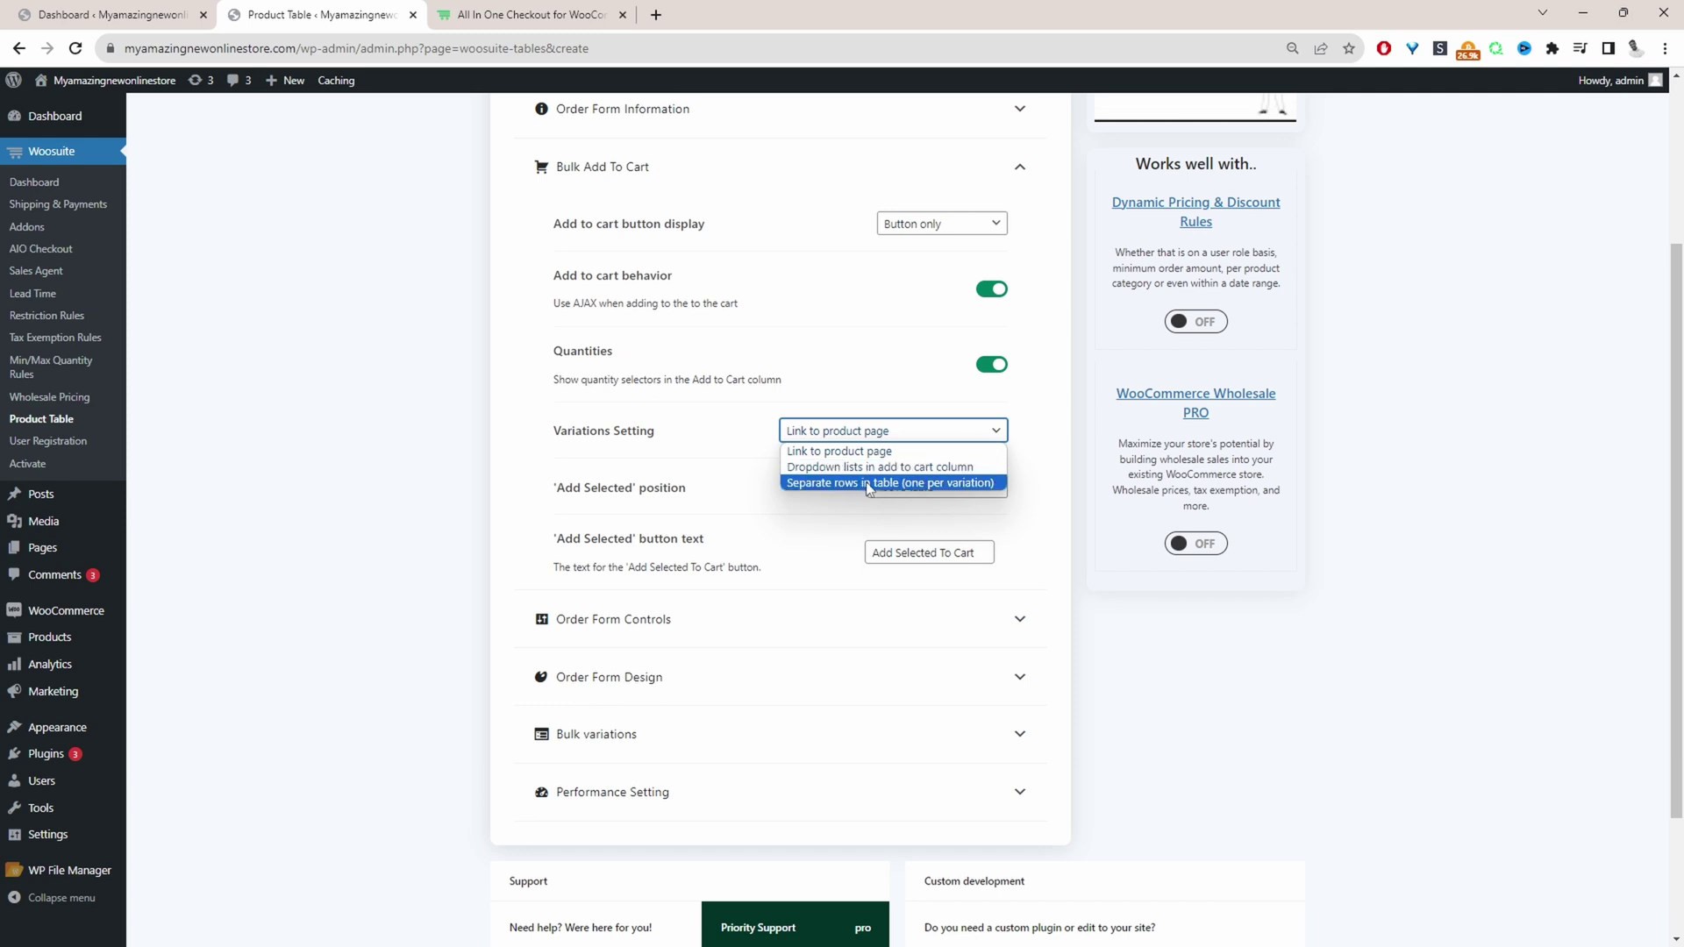
pyautogui.click(758, 494)
pyautogui.scroll(-1, 746, 504)
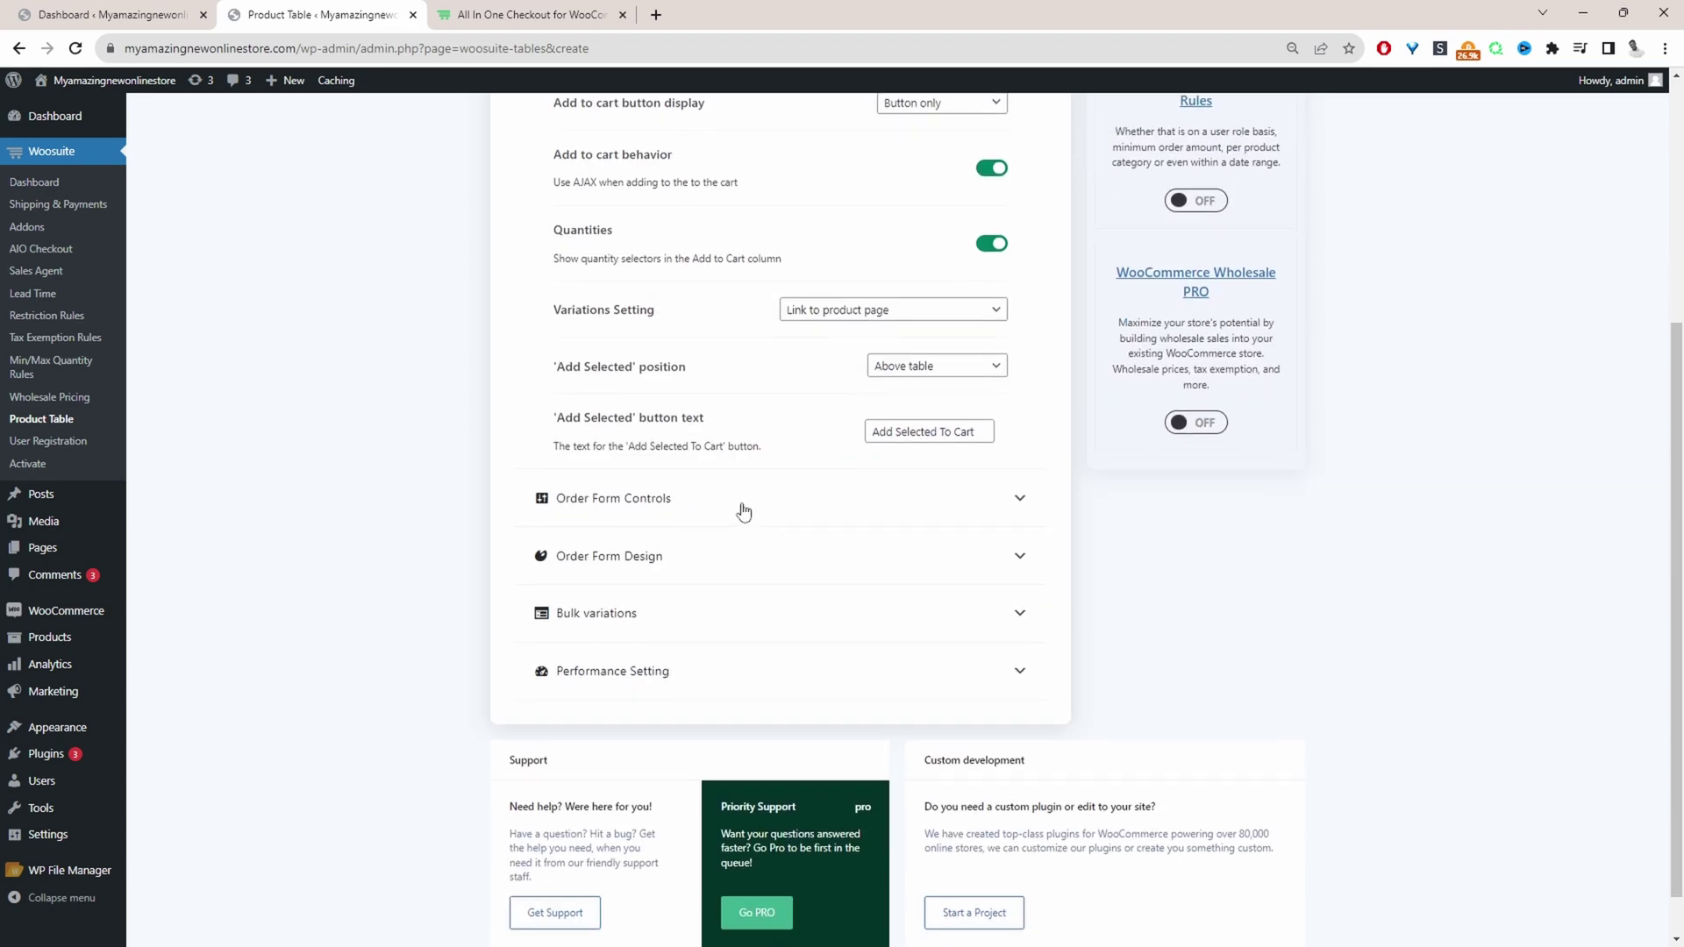
# Sort products by Number of sales with the sort direction left on Automatic.
pyautogui.click(741, 504)
pyautogui.scroll(-3, 735, 503)
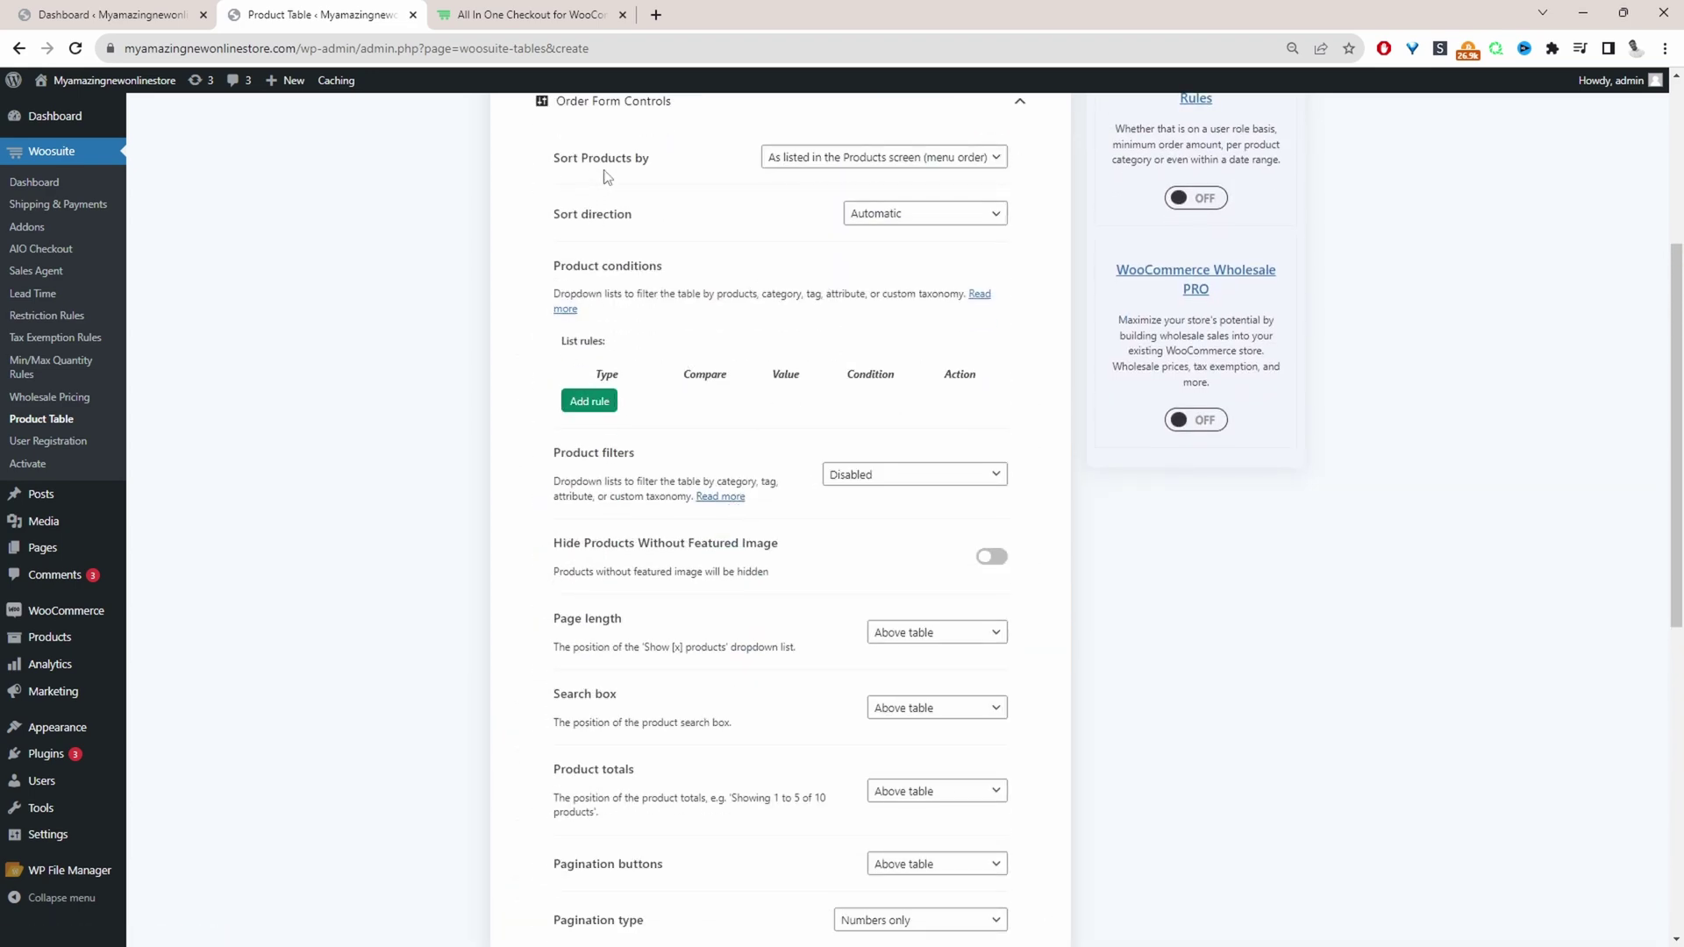
pyautogui.click(811, 160)
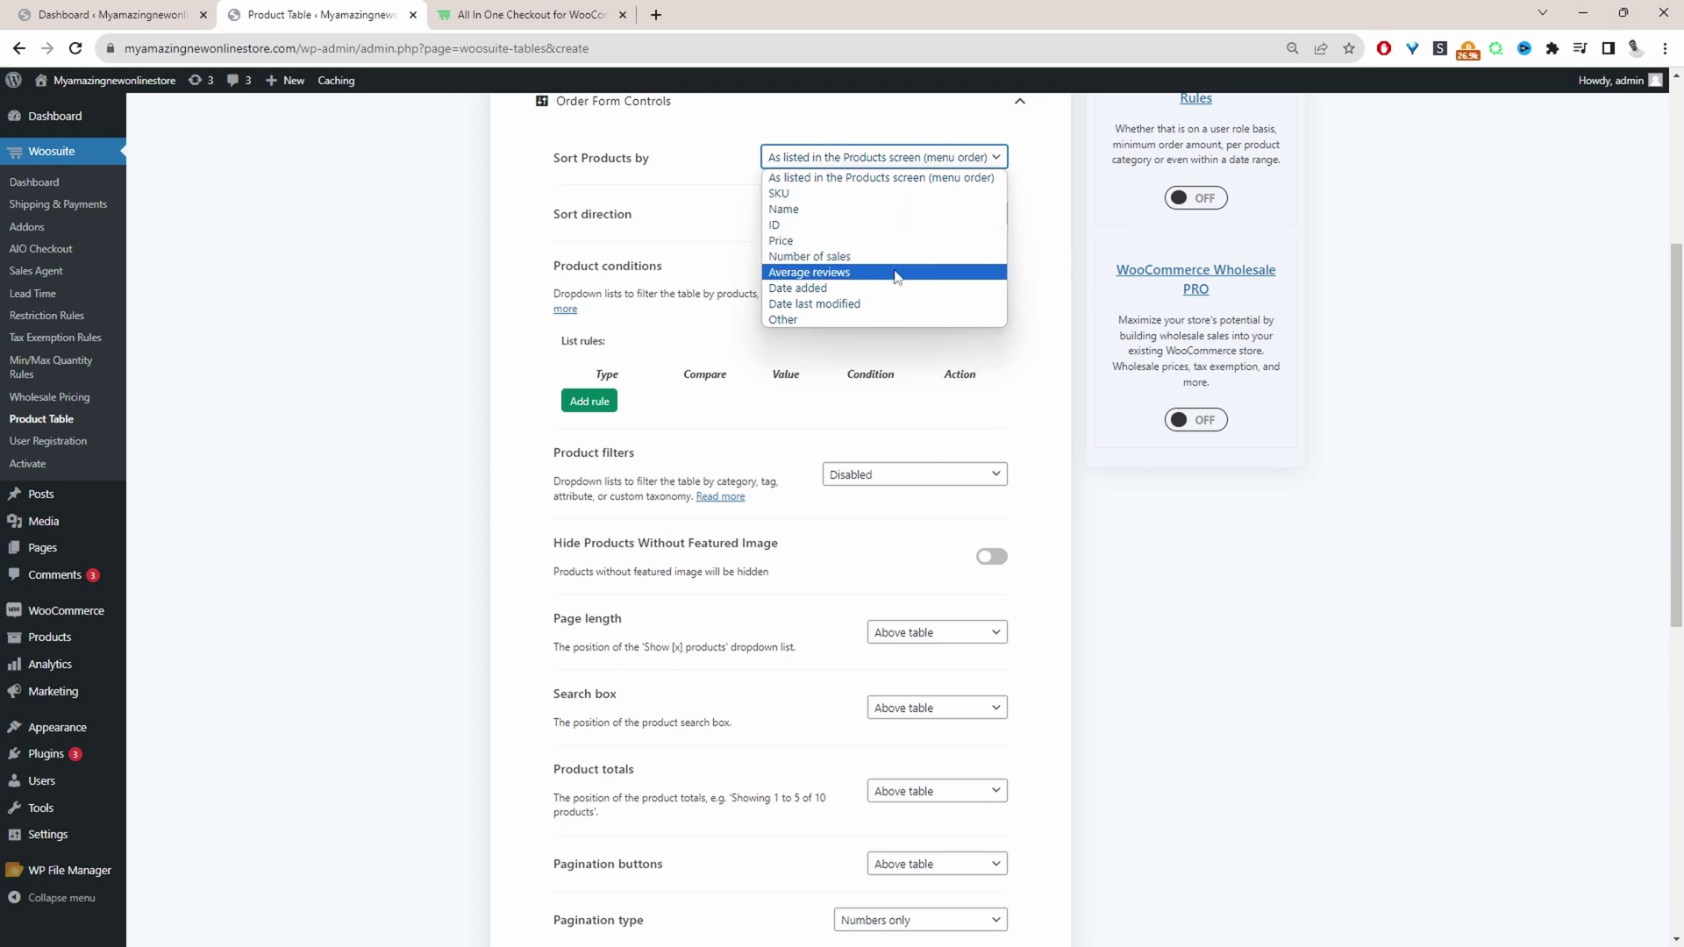
pyautogui.click(884, 319)
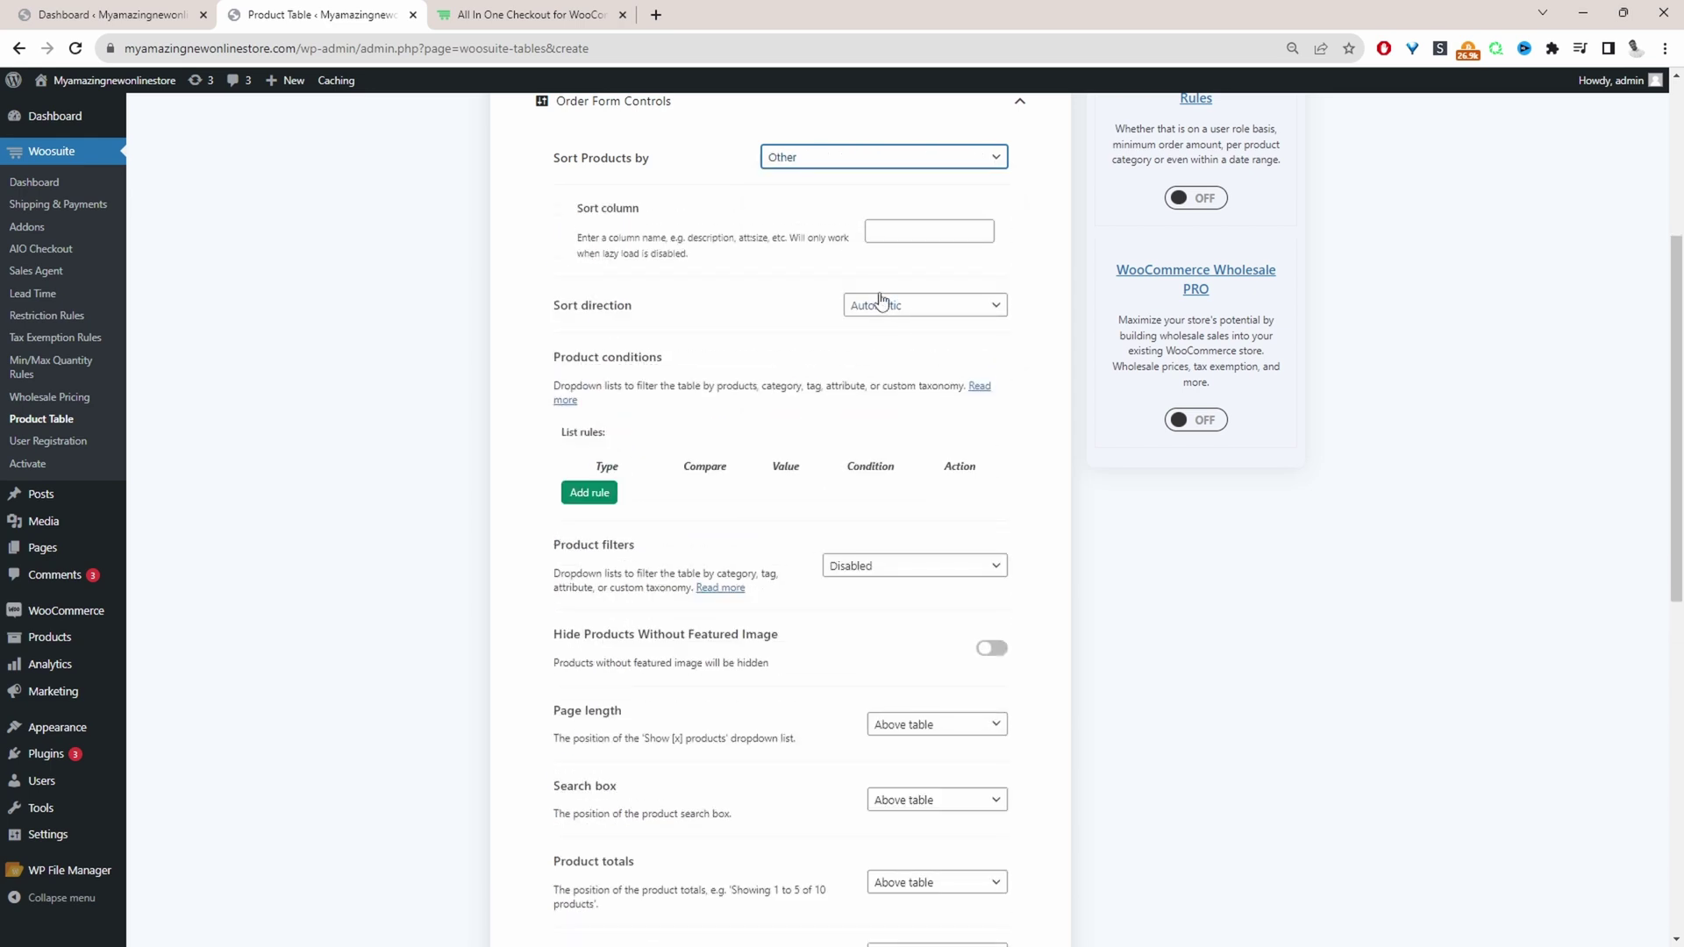
pyautogui.click(904, 224)
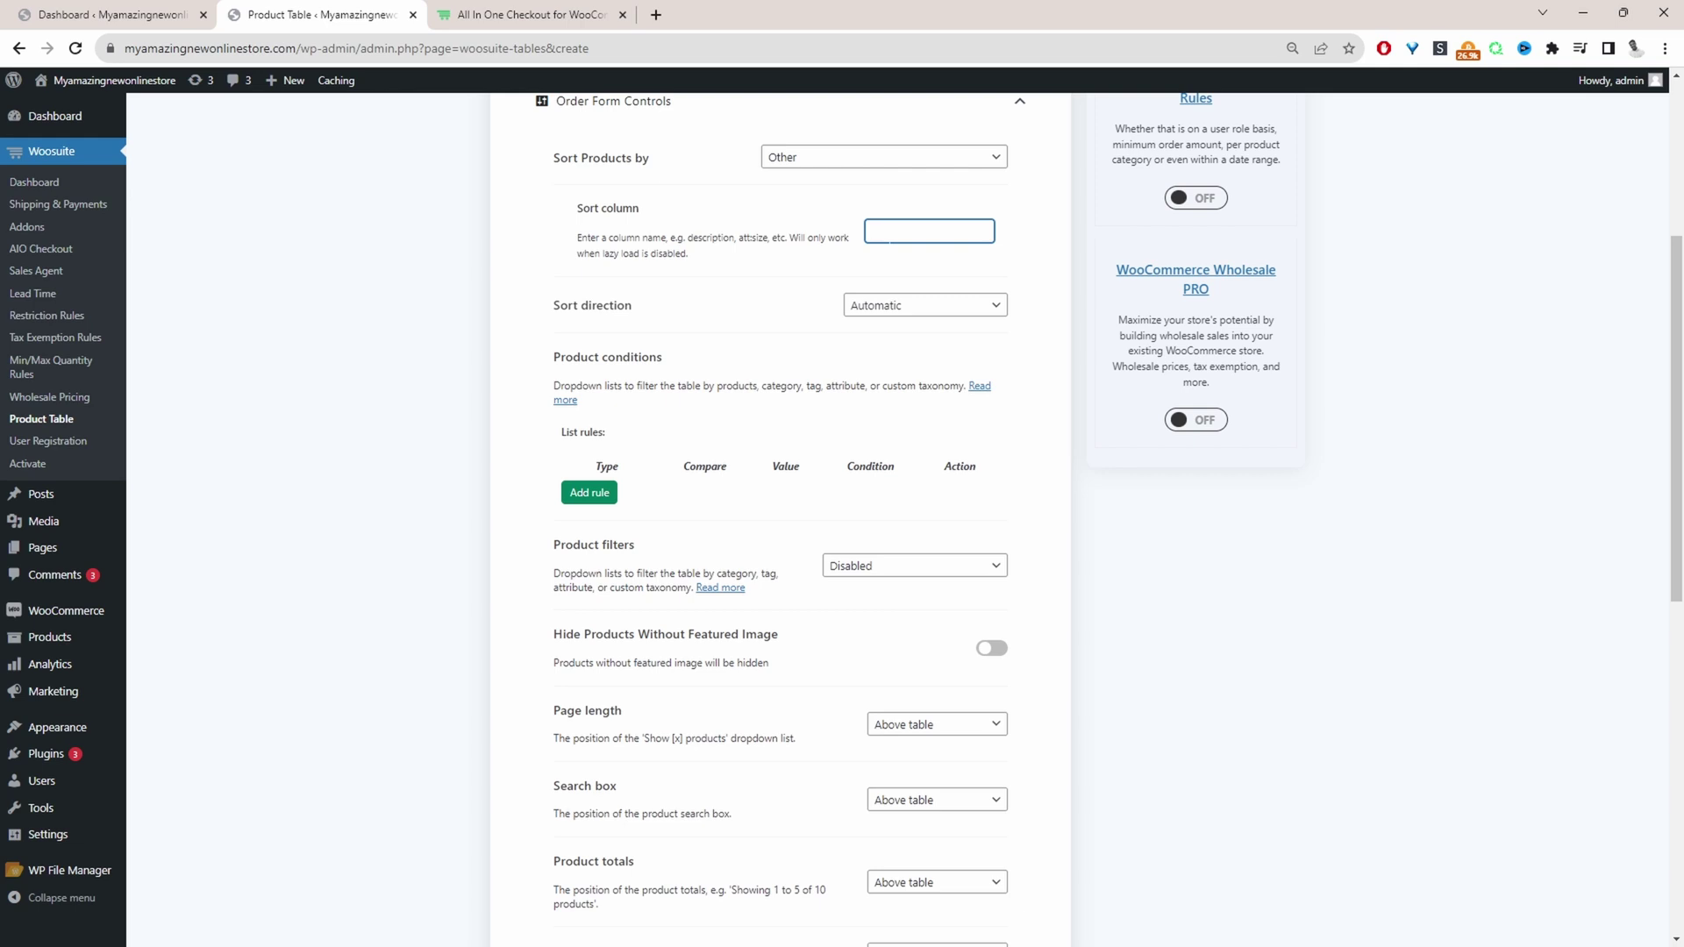
pyautogui.click(909, 157)
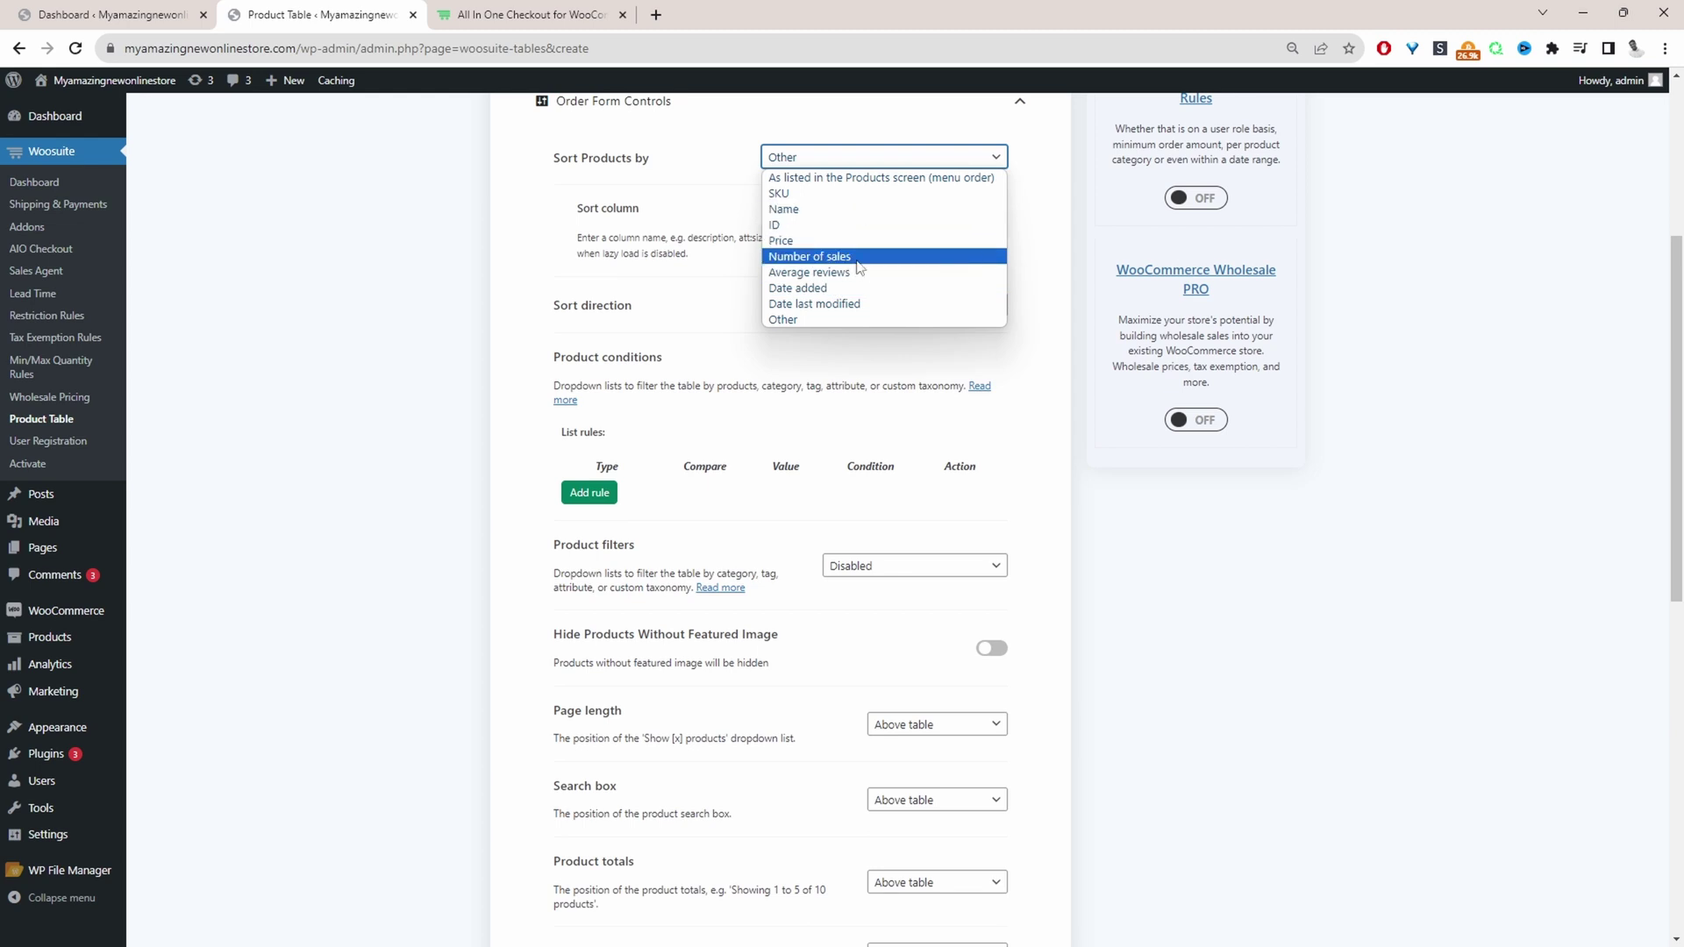
pyautogui.click(860, 257)
pyautogui.click(914, 218)
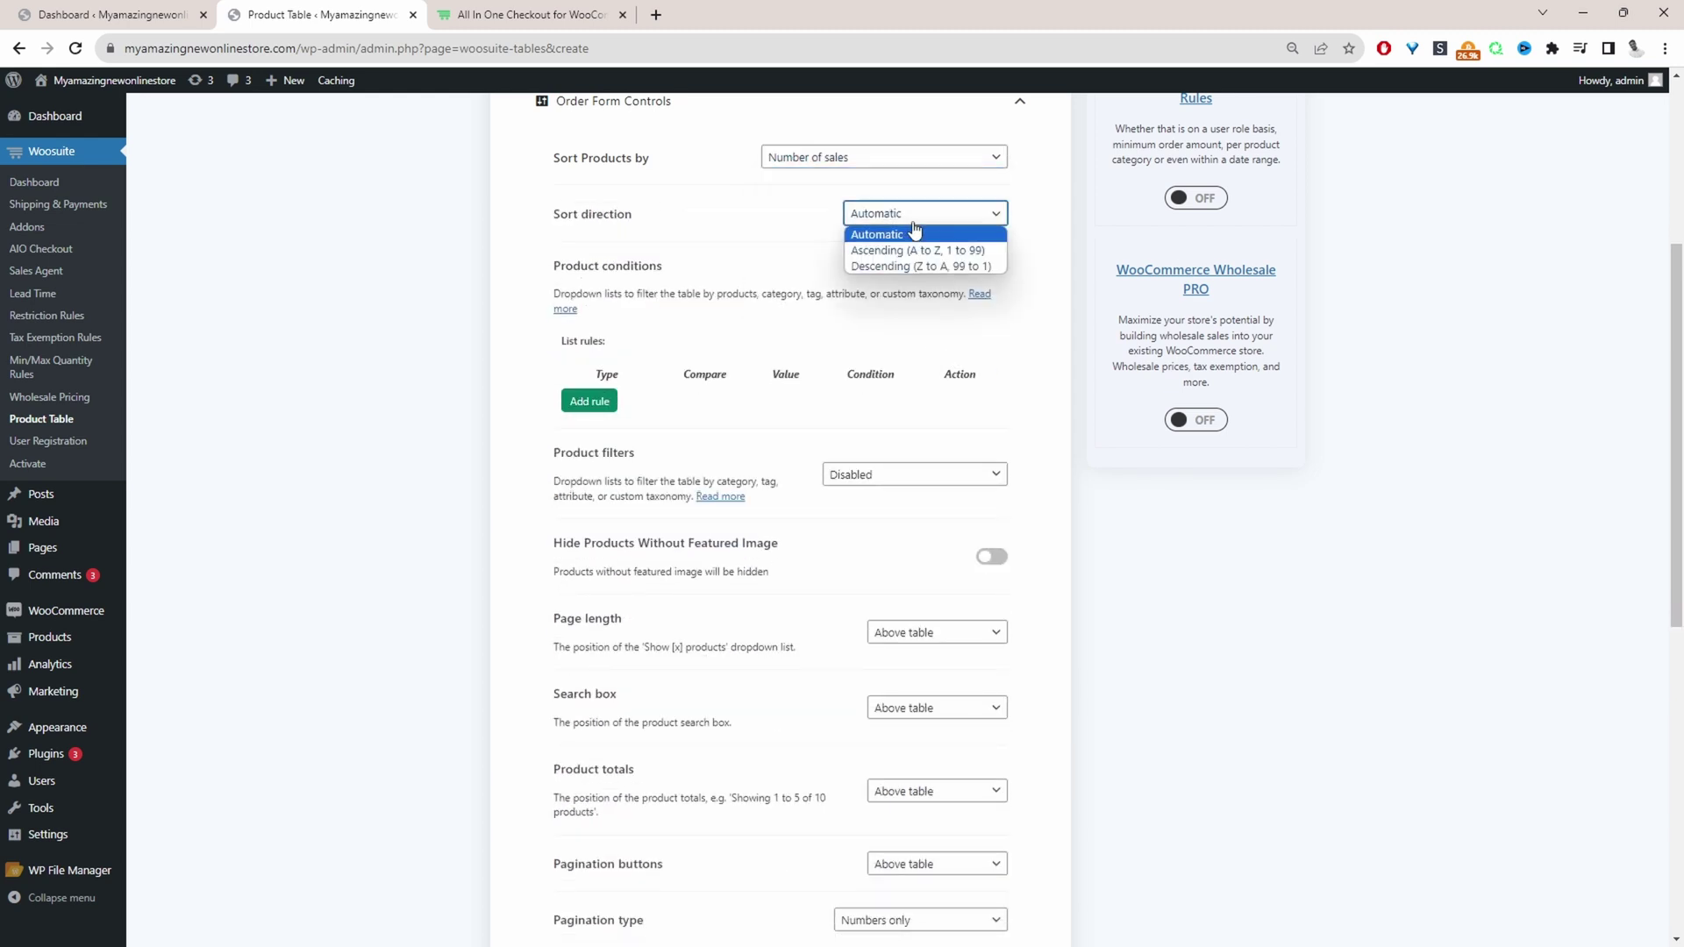
pyautogui.click(1061, 235)
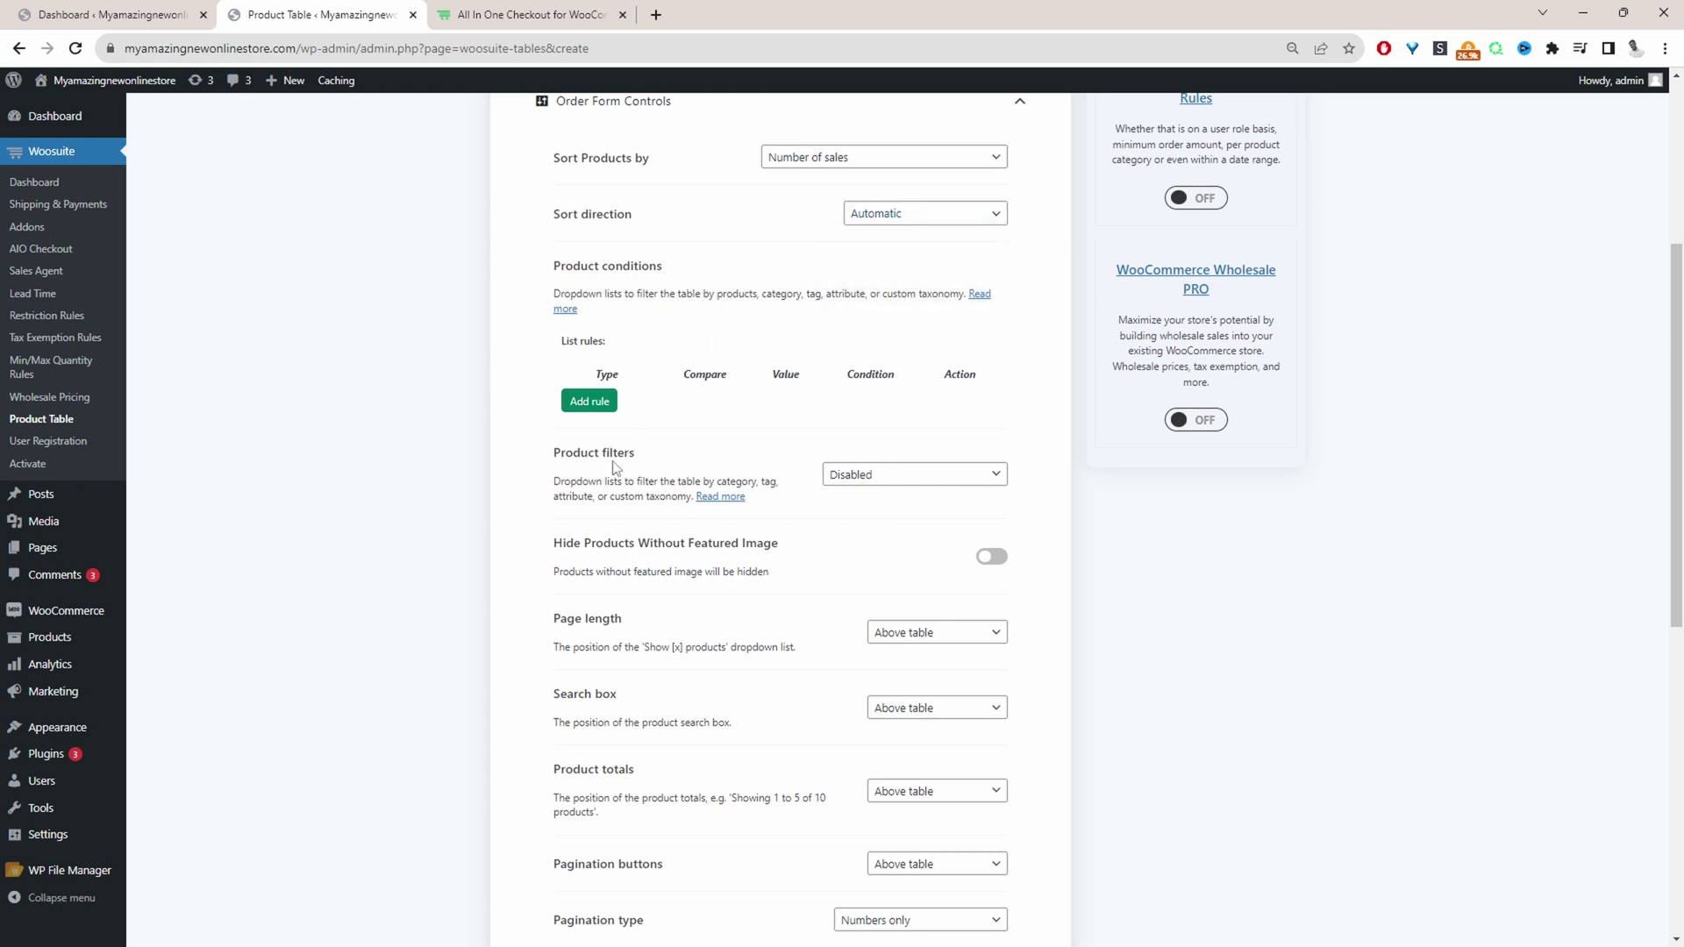
# Set Product filters to 'Show based on columns in table'.
pyautogui.click(850, 477)
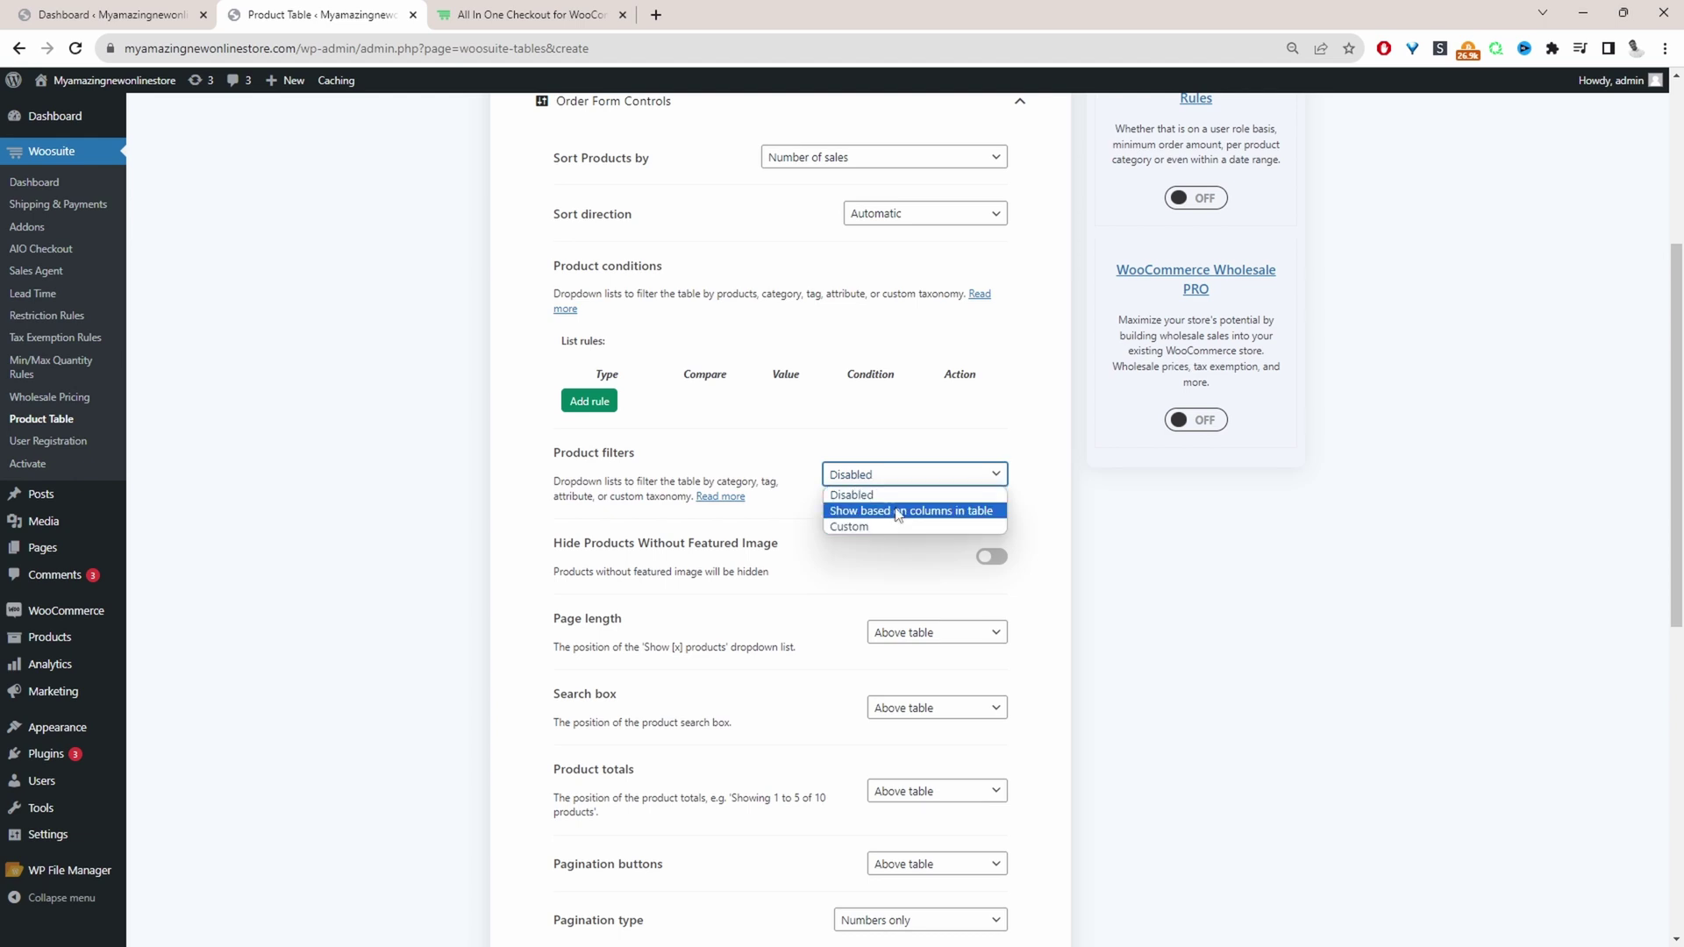
pyautogui.click(898, 515)
pyautogui.click(901, 480)
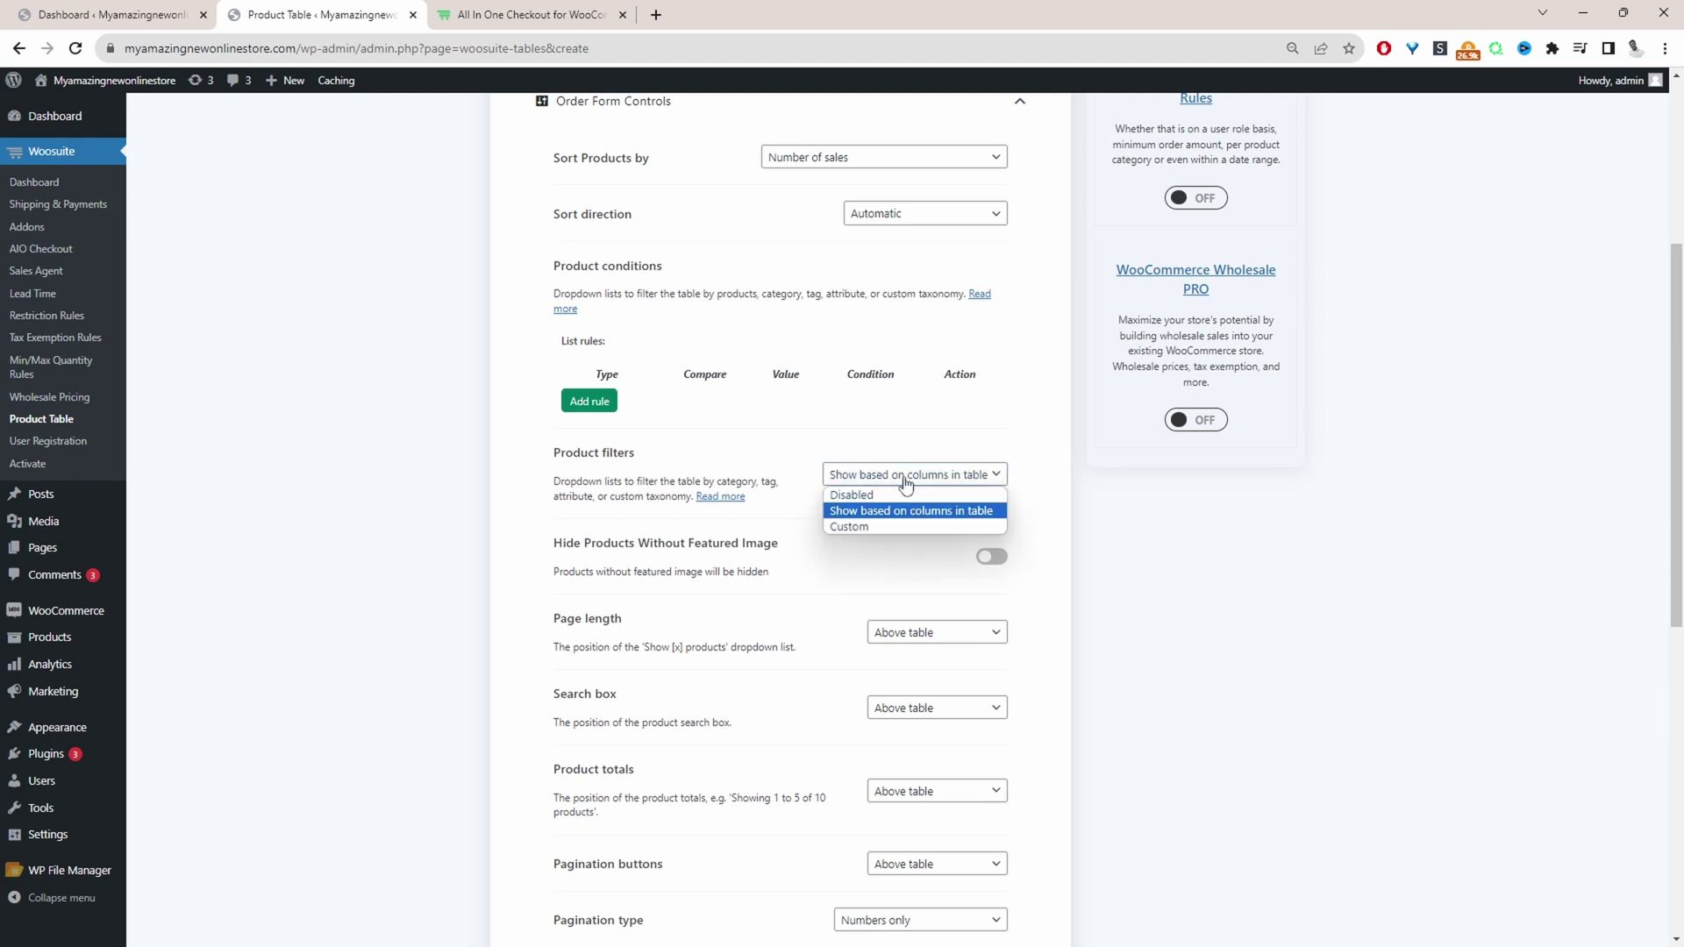
pyautogui.click(888, 527)
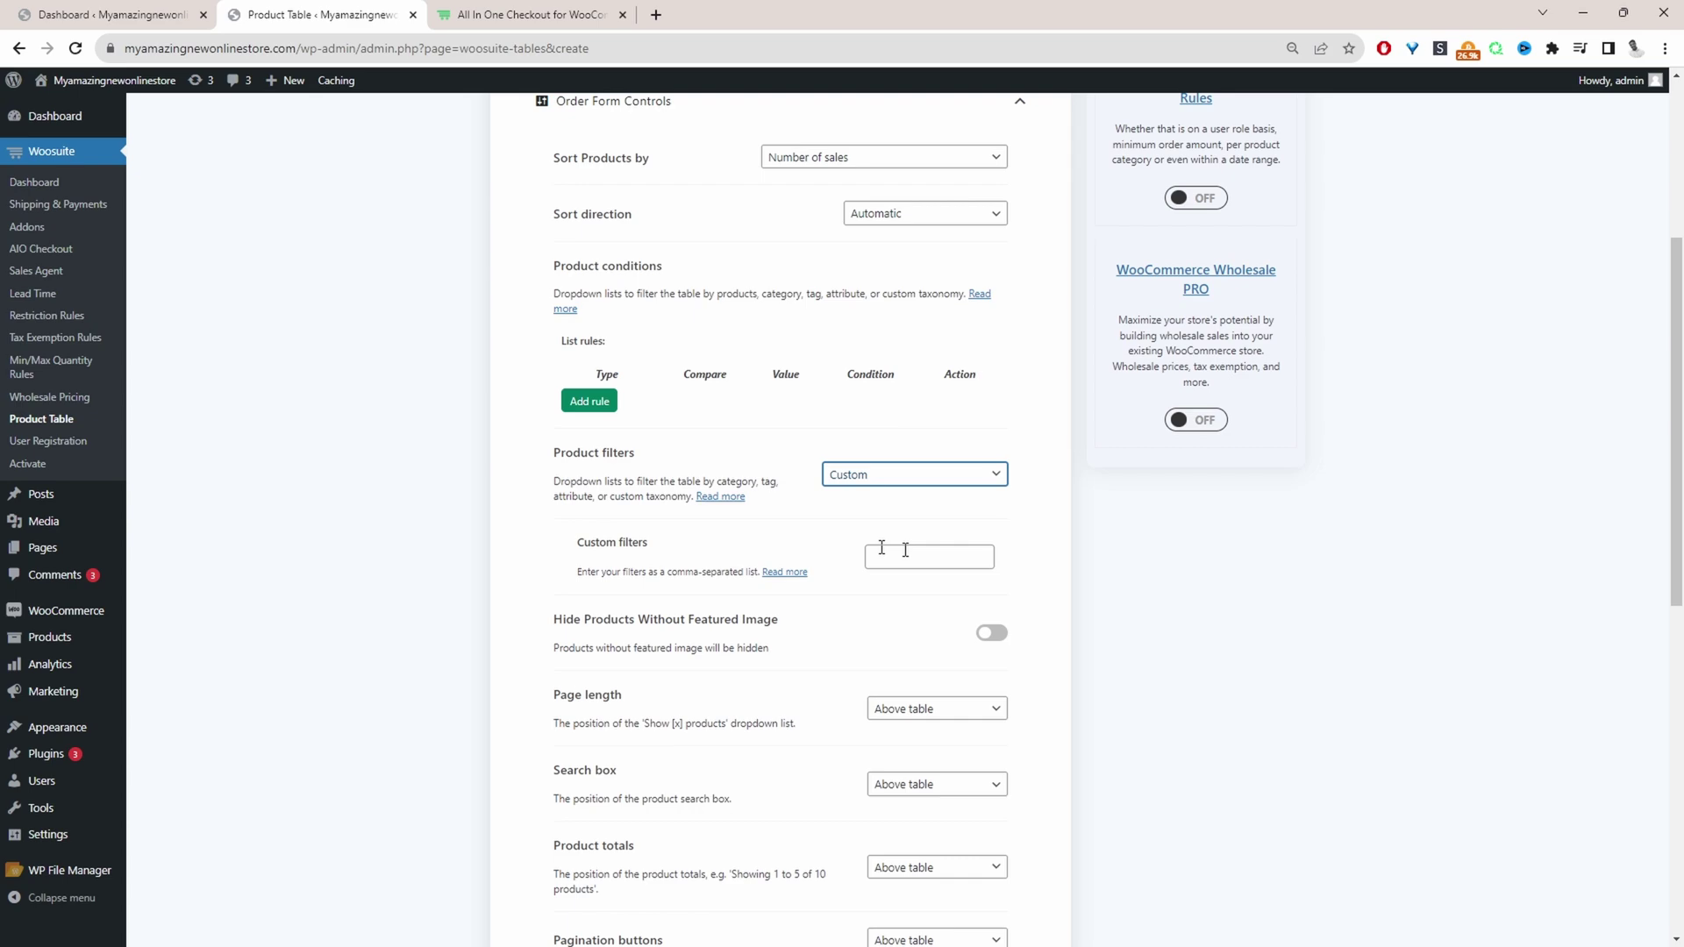
pyautogui.click(870, 472)
pyautogui.click(902, 513)
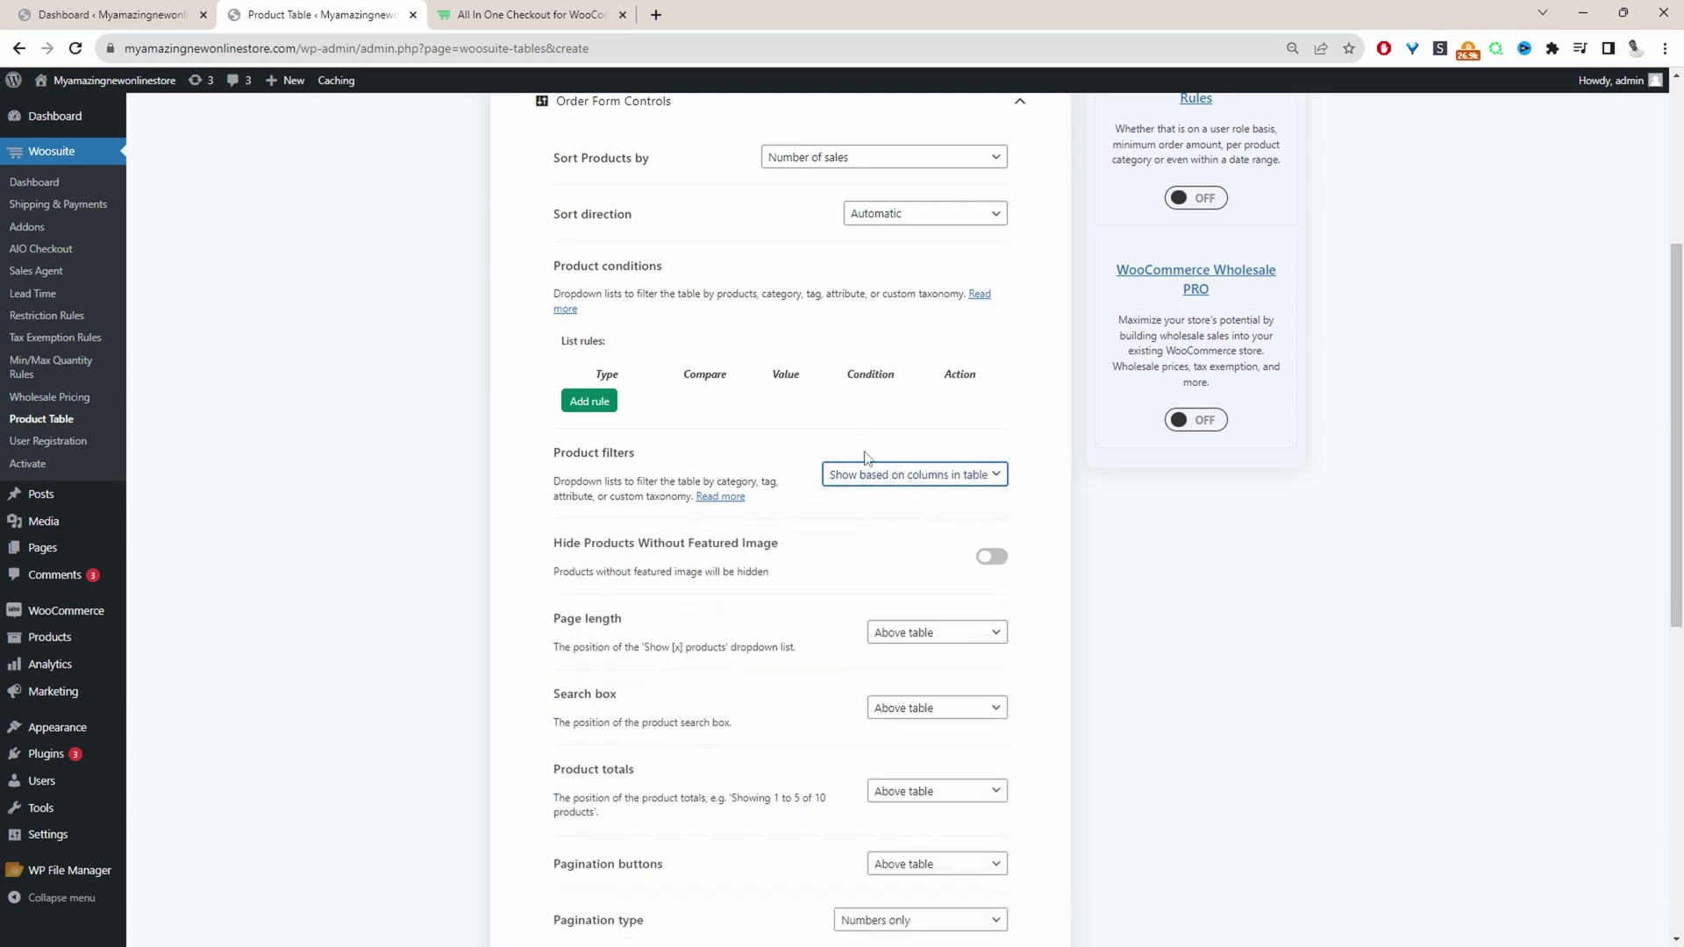
# Switch on the Reset button shown above the product table.
pyautogui.scroll(-4, 886, 579)
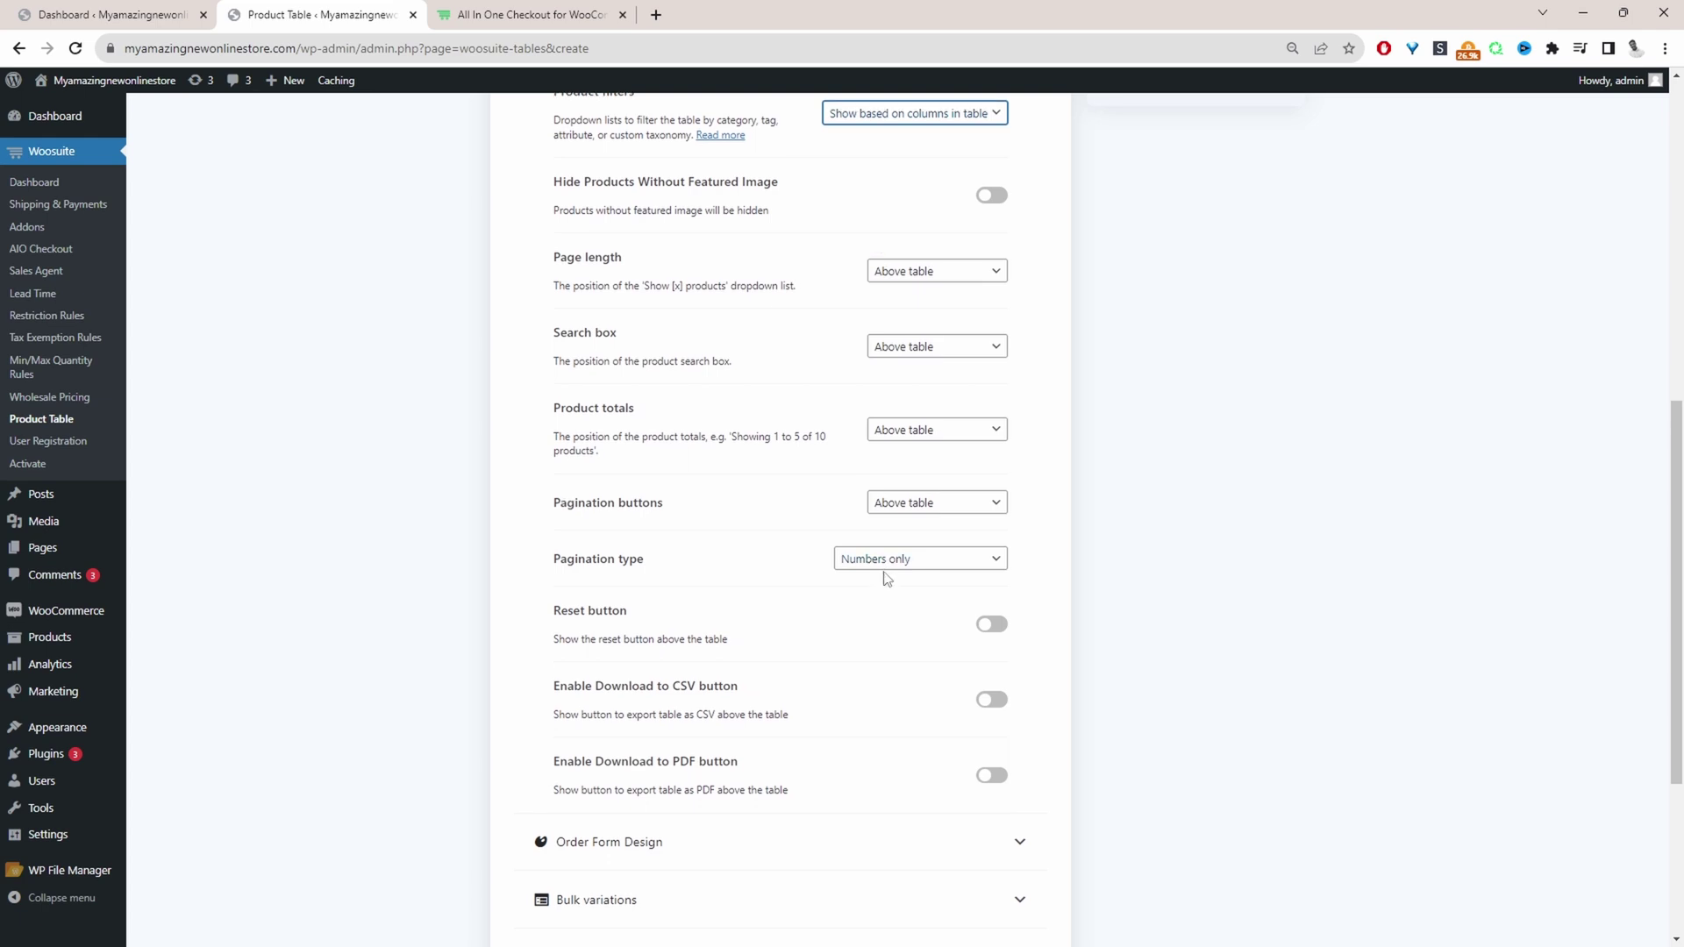
pyautogui.scroll(-1, 887, 579)
pyautogui.click(992, 526)
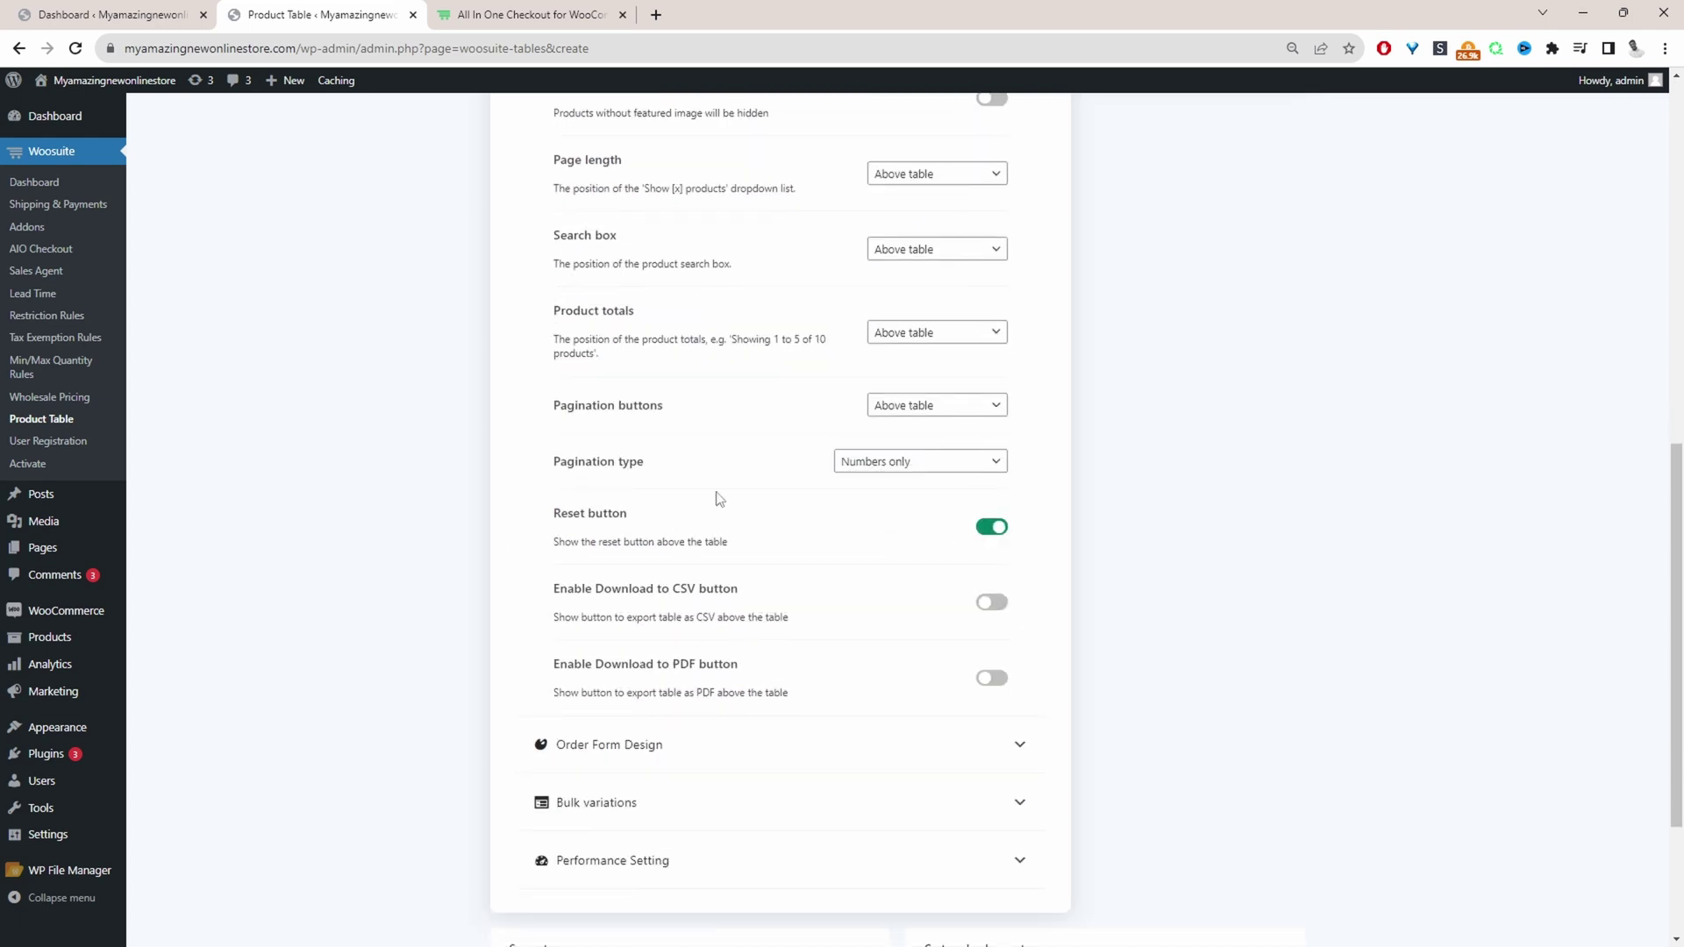
pyautogui.scroll(-3, 746, 596)
pyautogui.click(707, 498)
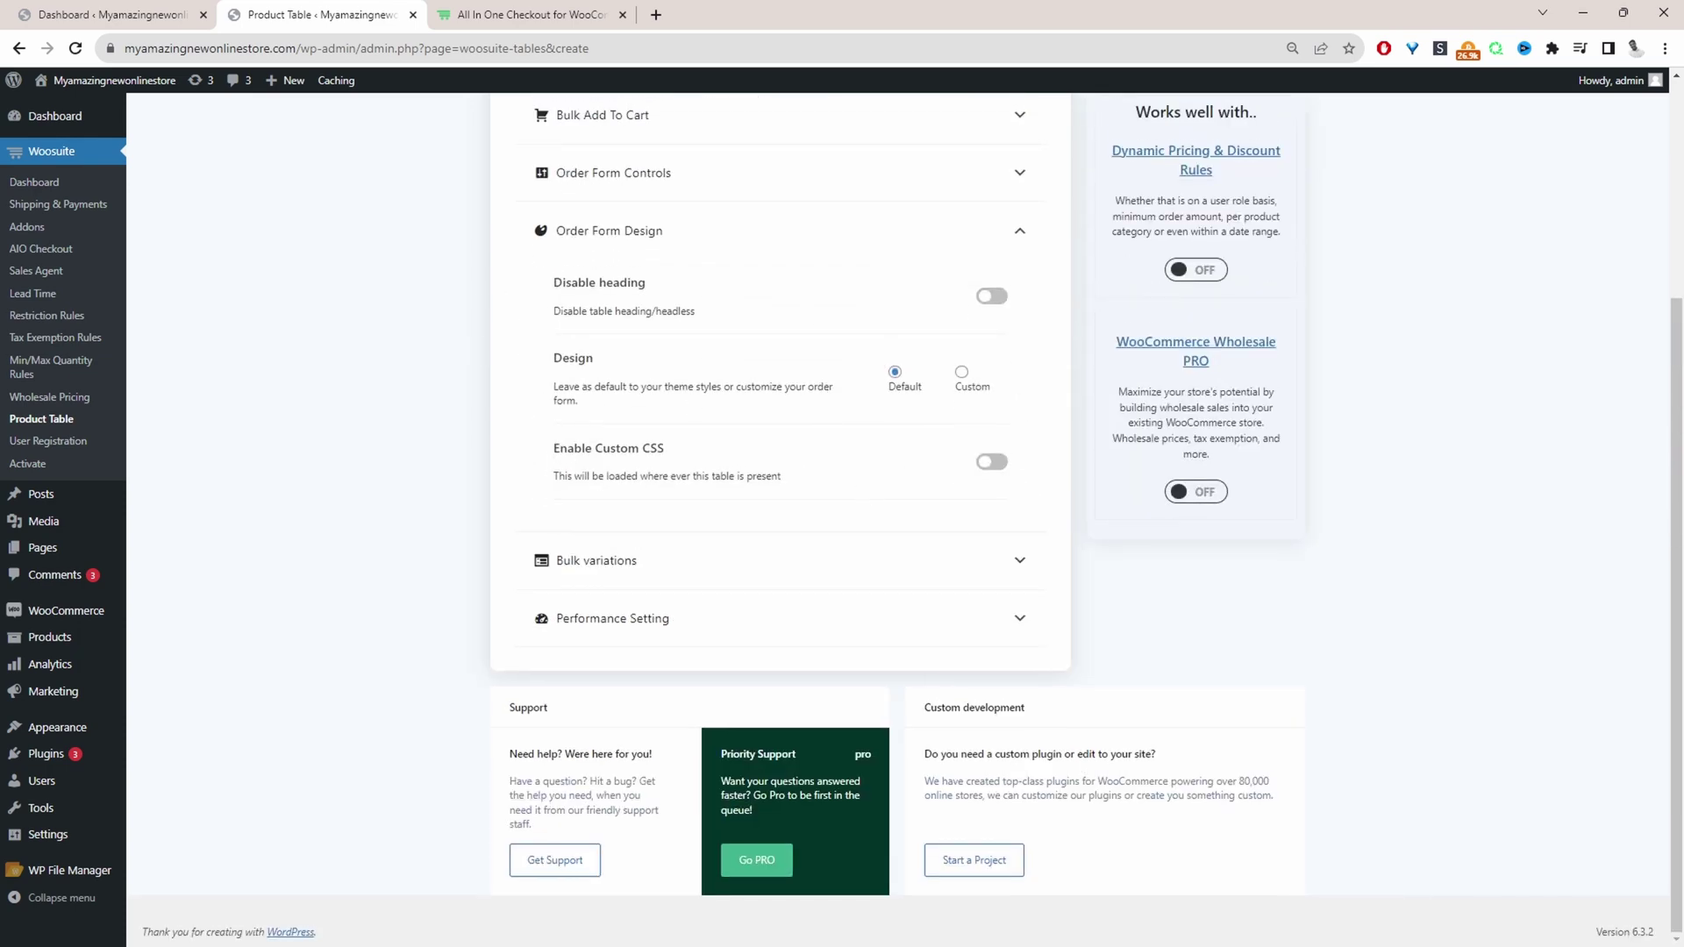
pyautogui.scroll(3, 734, 419)
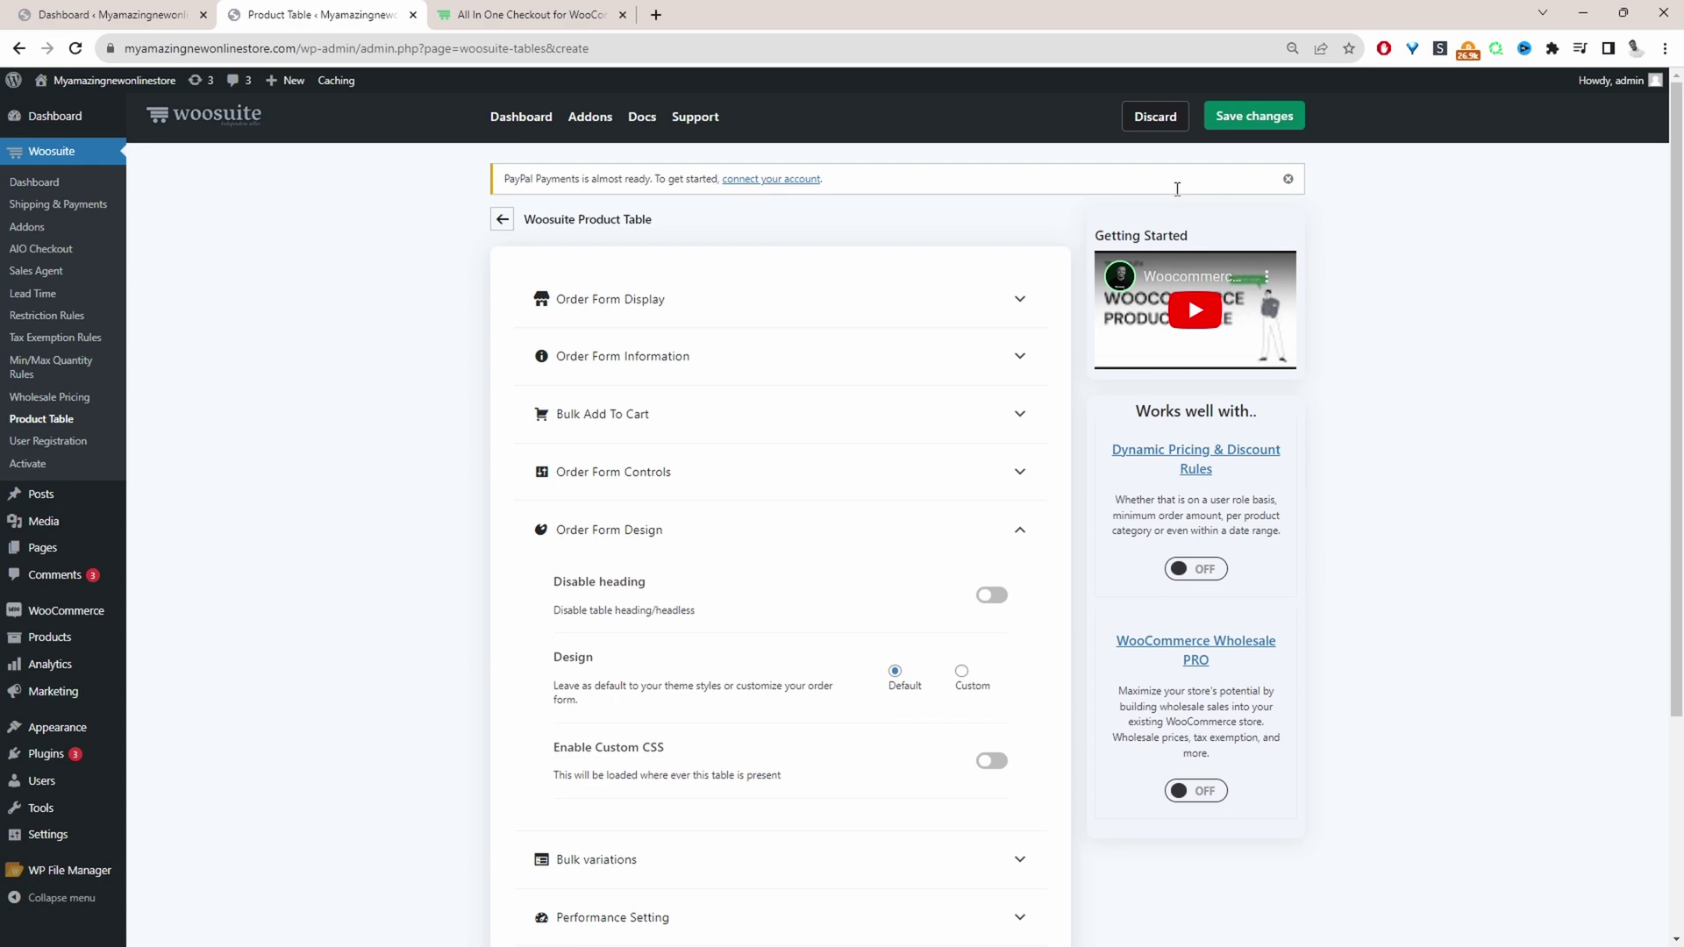
# Save the new table, then choose 'New shop page' for Shop pages and save General Settings.
pyautogui.click(1257, 117)
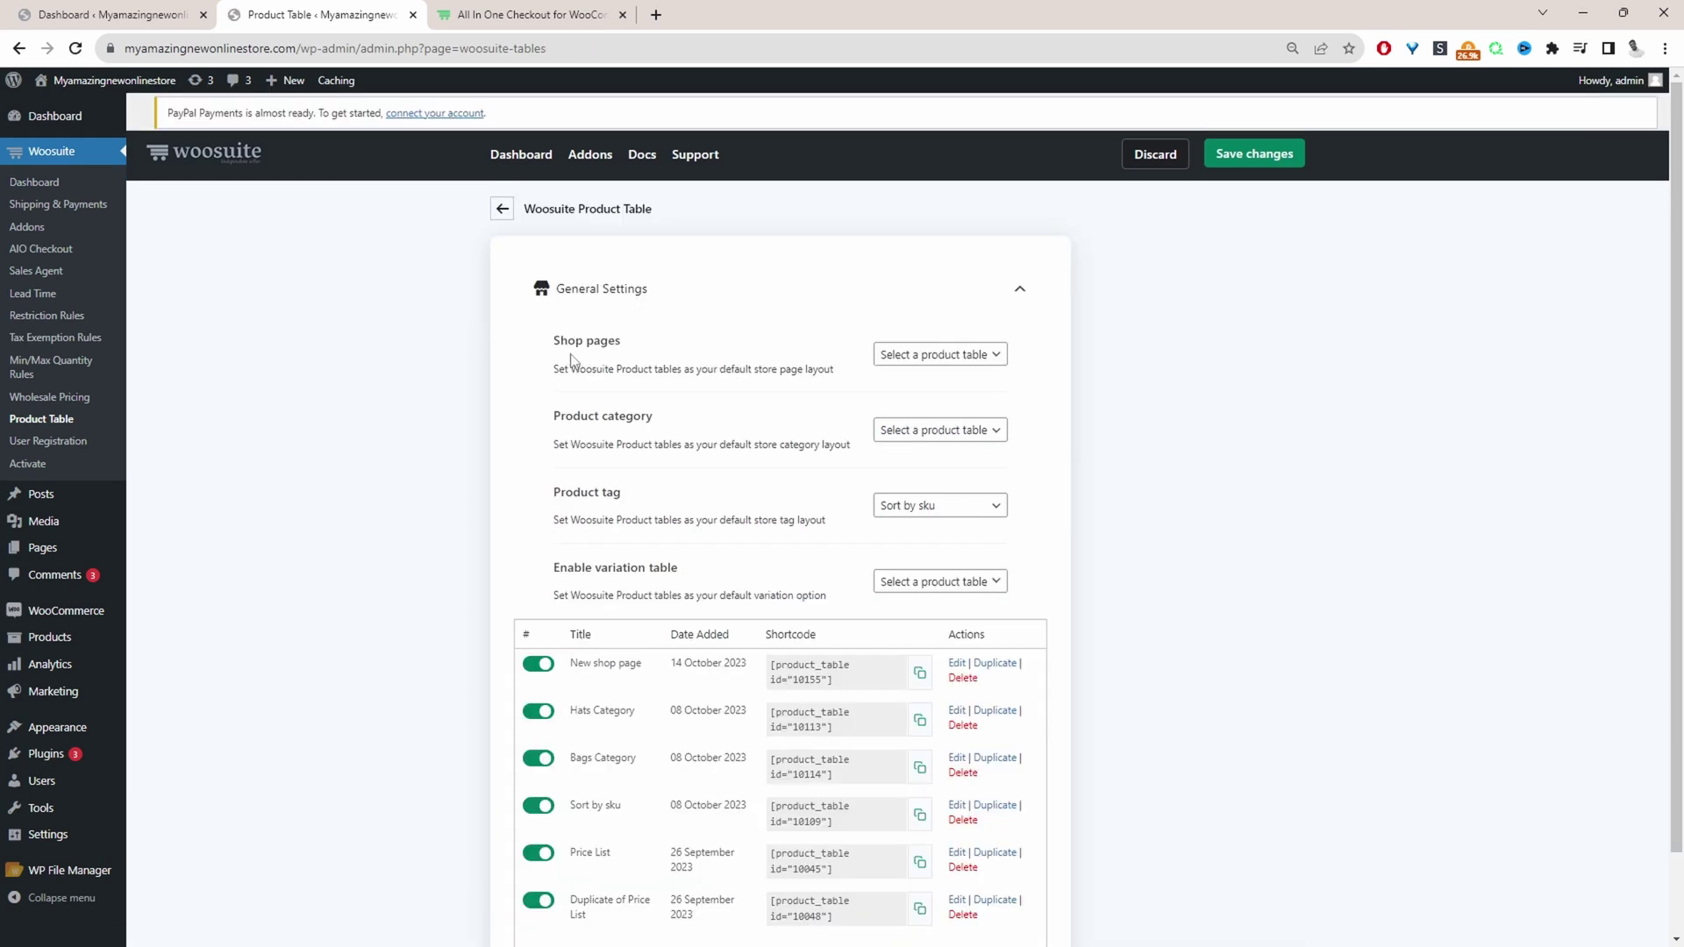
pyautogui.click(904, 358)
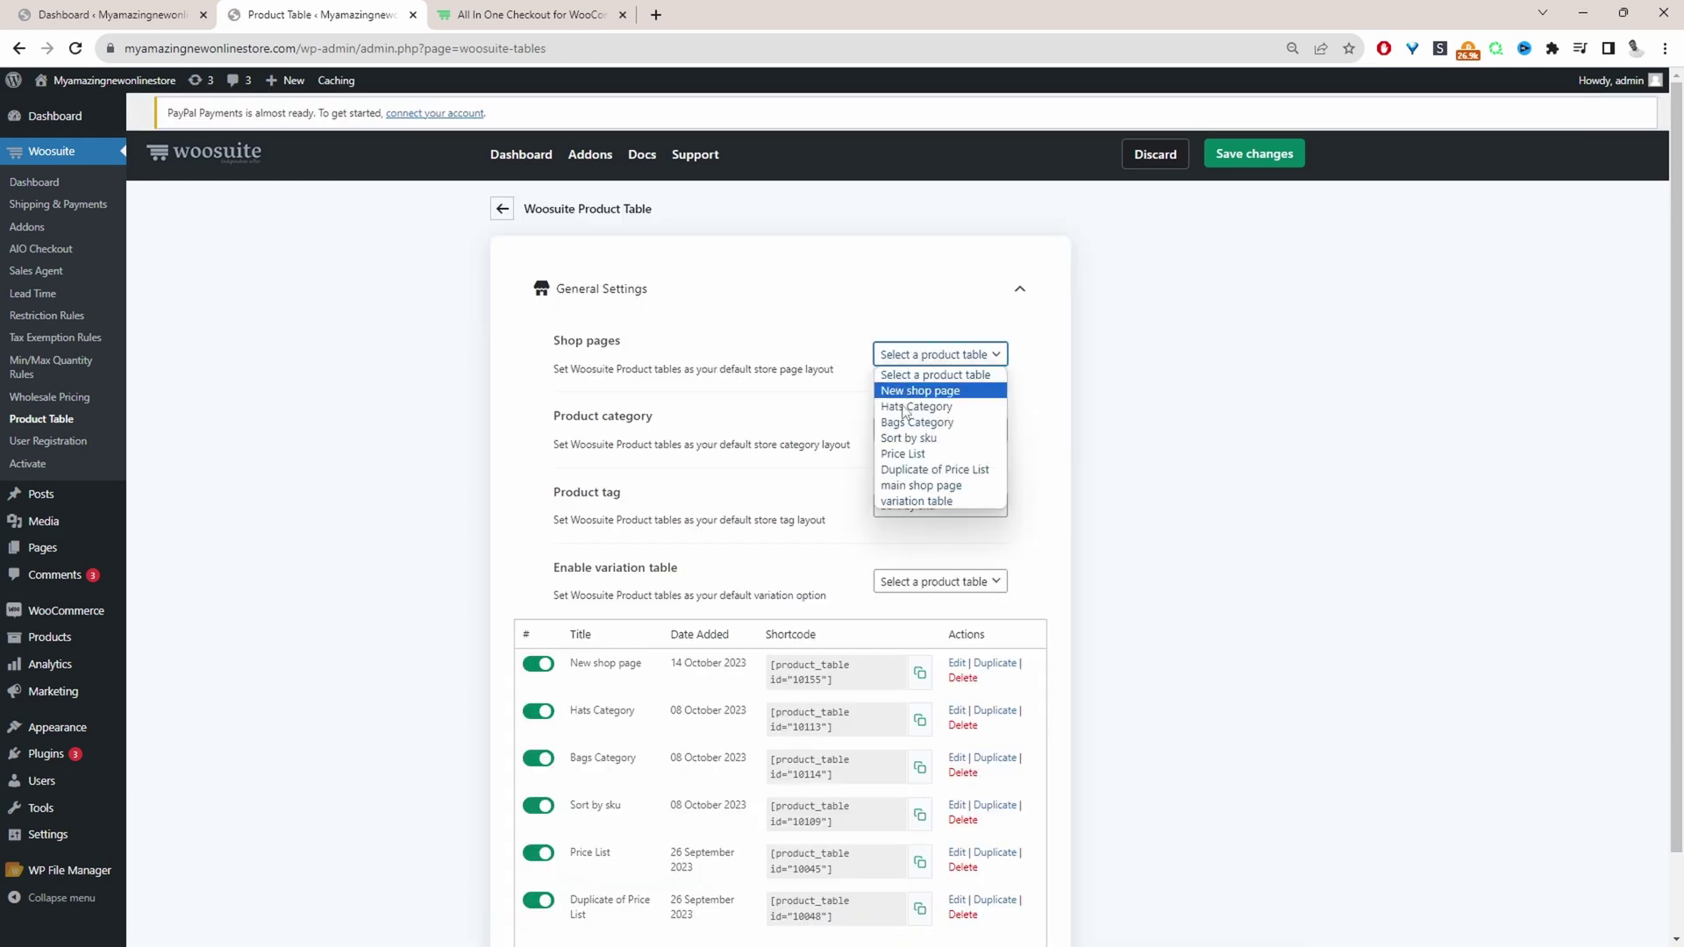
pyautogui.click(934, 391)
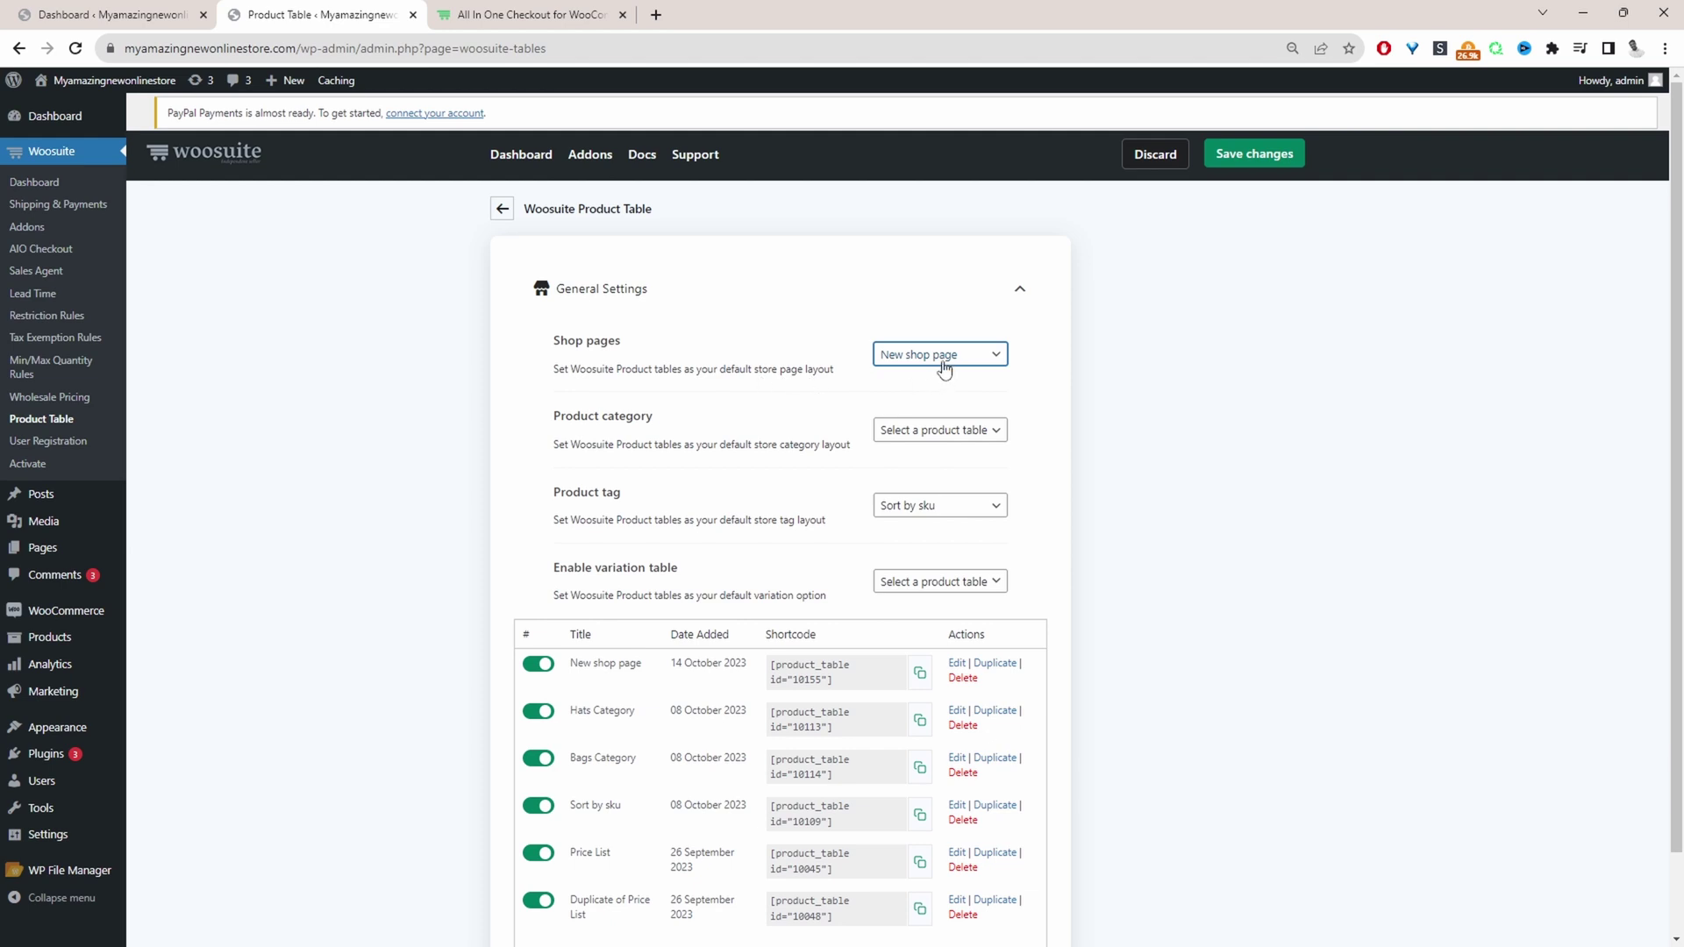
pyautogui.click(1261, 158)
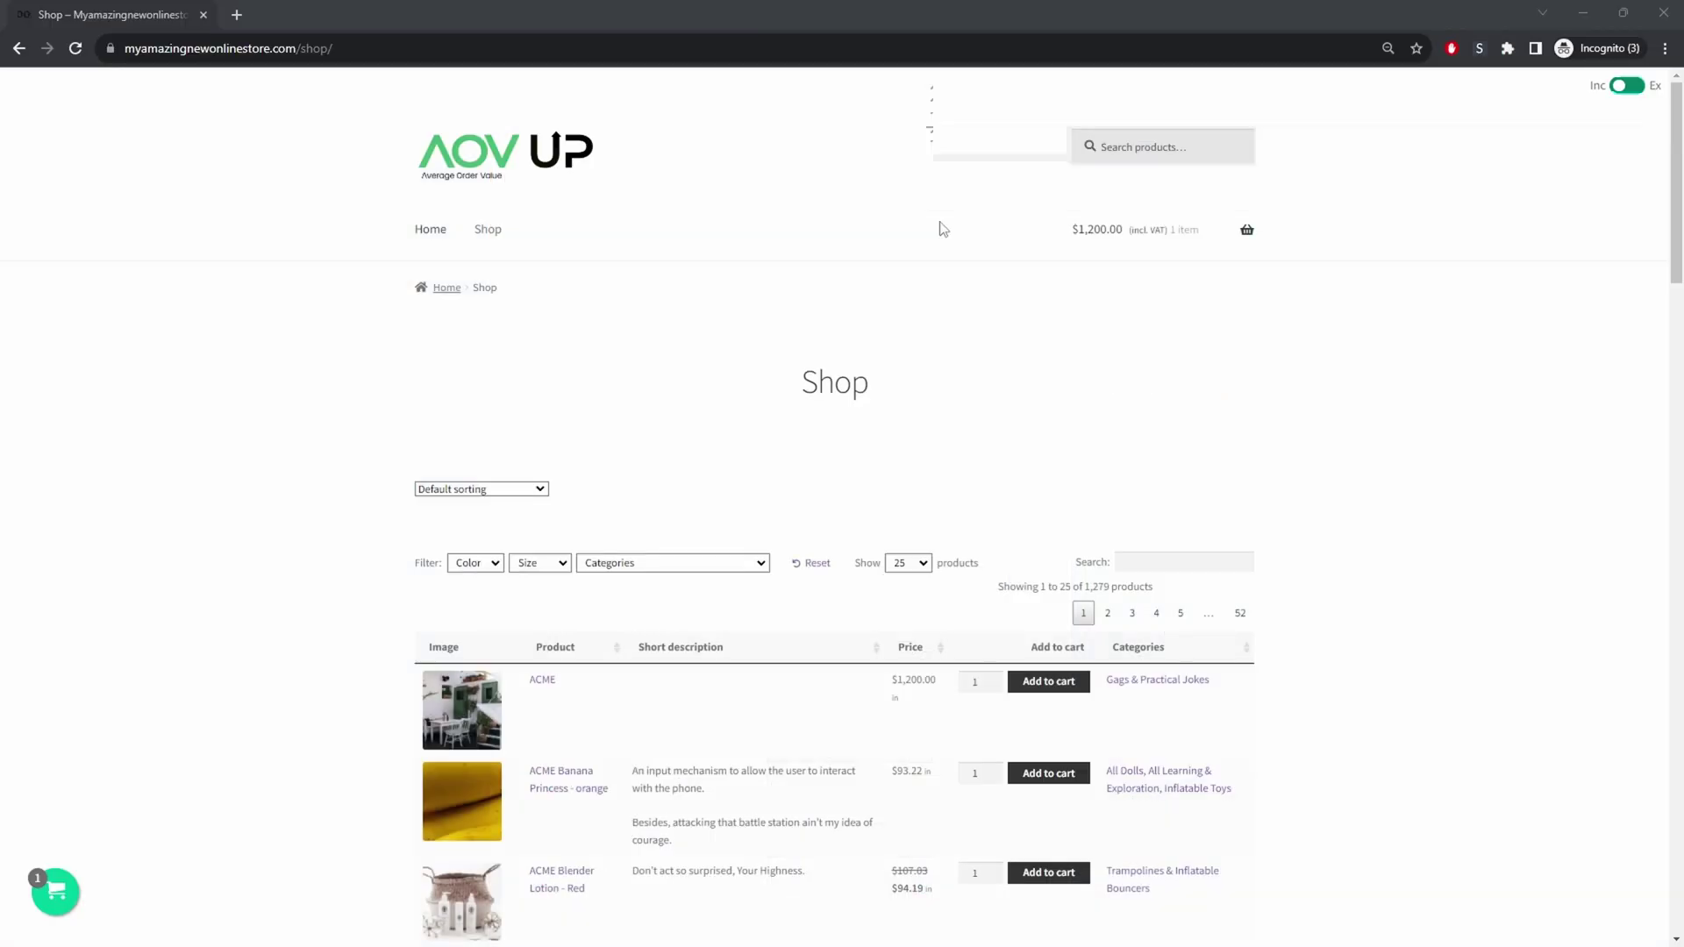
# Try the Green colour and All Arts & Crafts category filters, reset, and show 10 products per page.
pyautogui.scroll(-1, 948, 289)
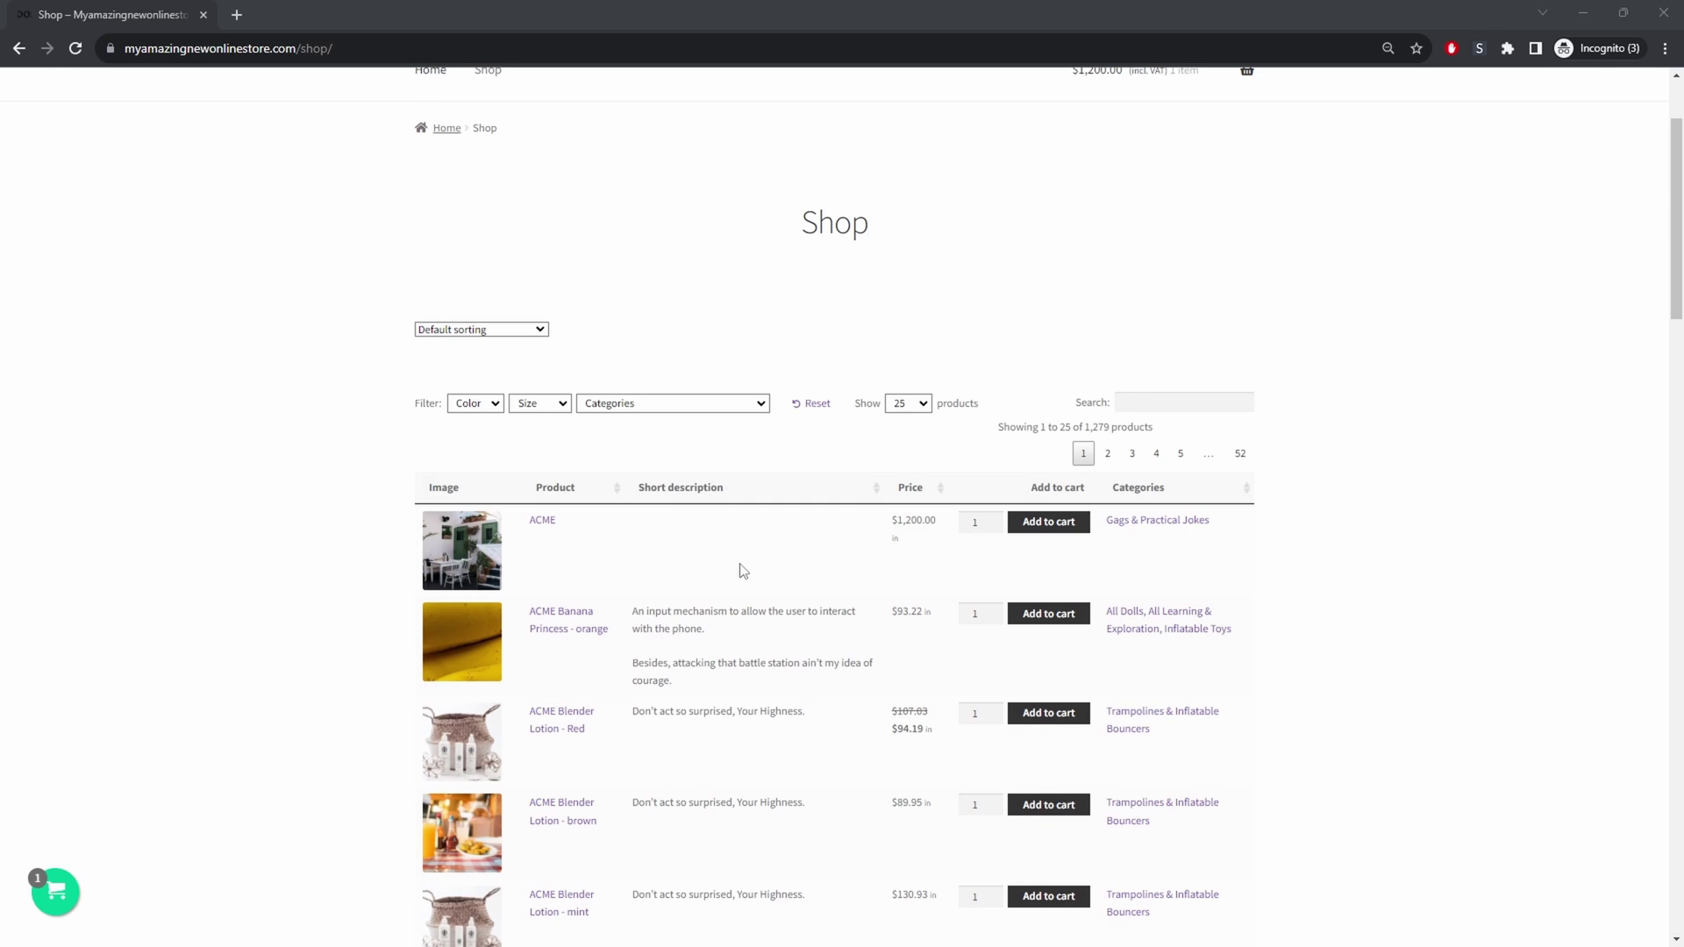
pyautogui.scroll(-1, 741, 575)
pyautogui.scroll(-1, 741, 577)
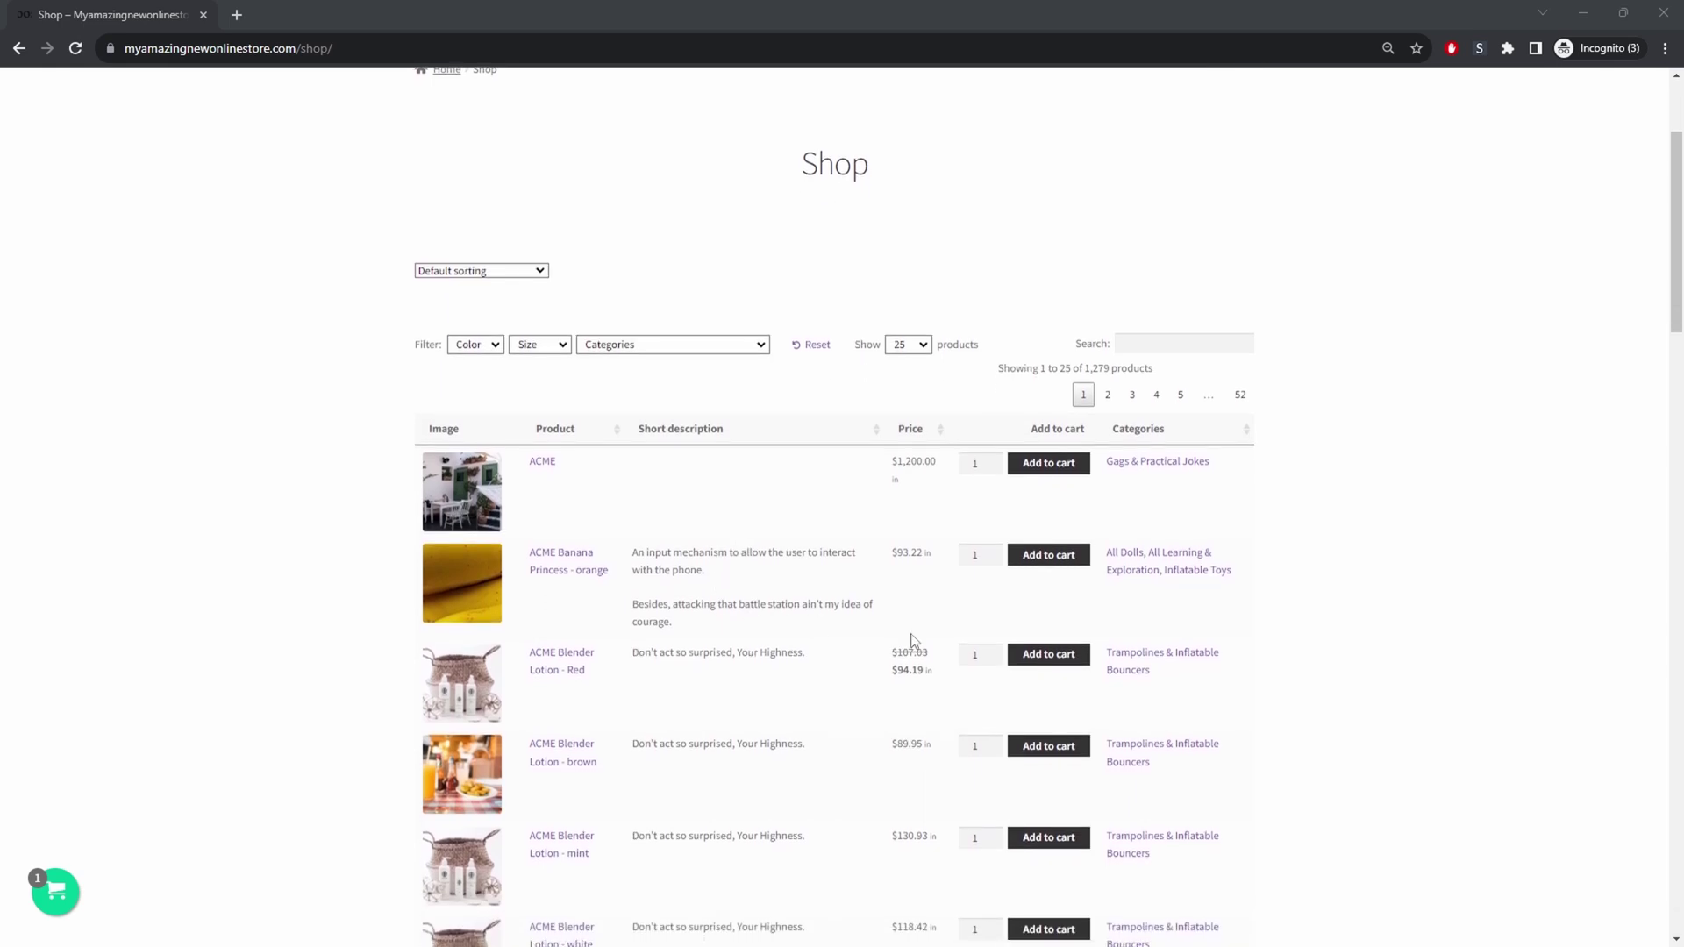
pyautogui.click(462, 345)
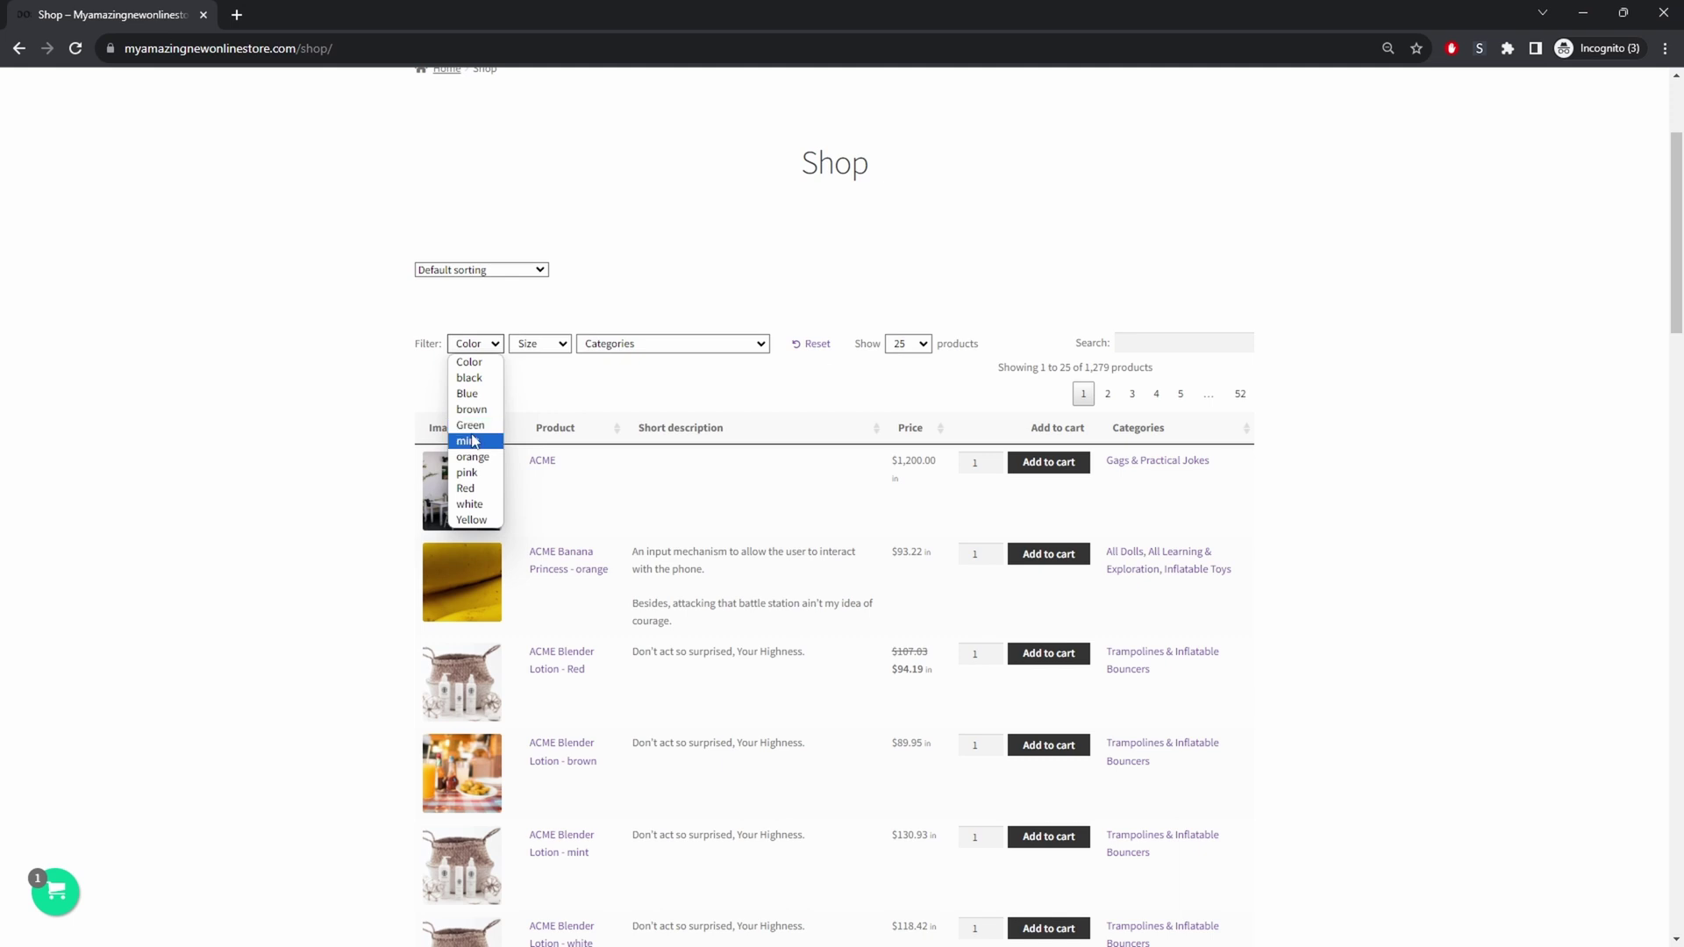
pyautogui.click(470, 426)
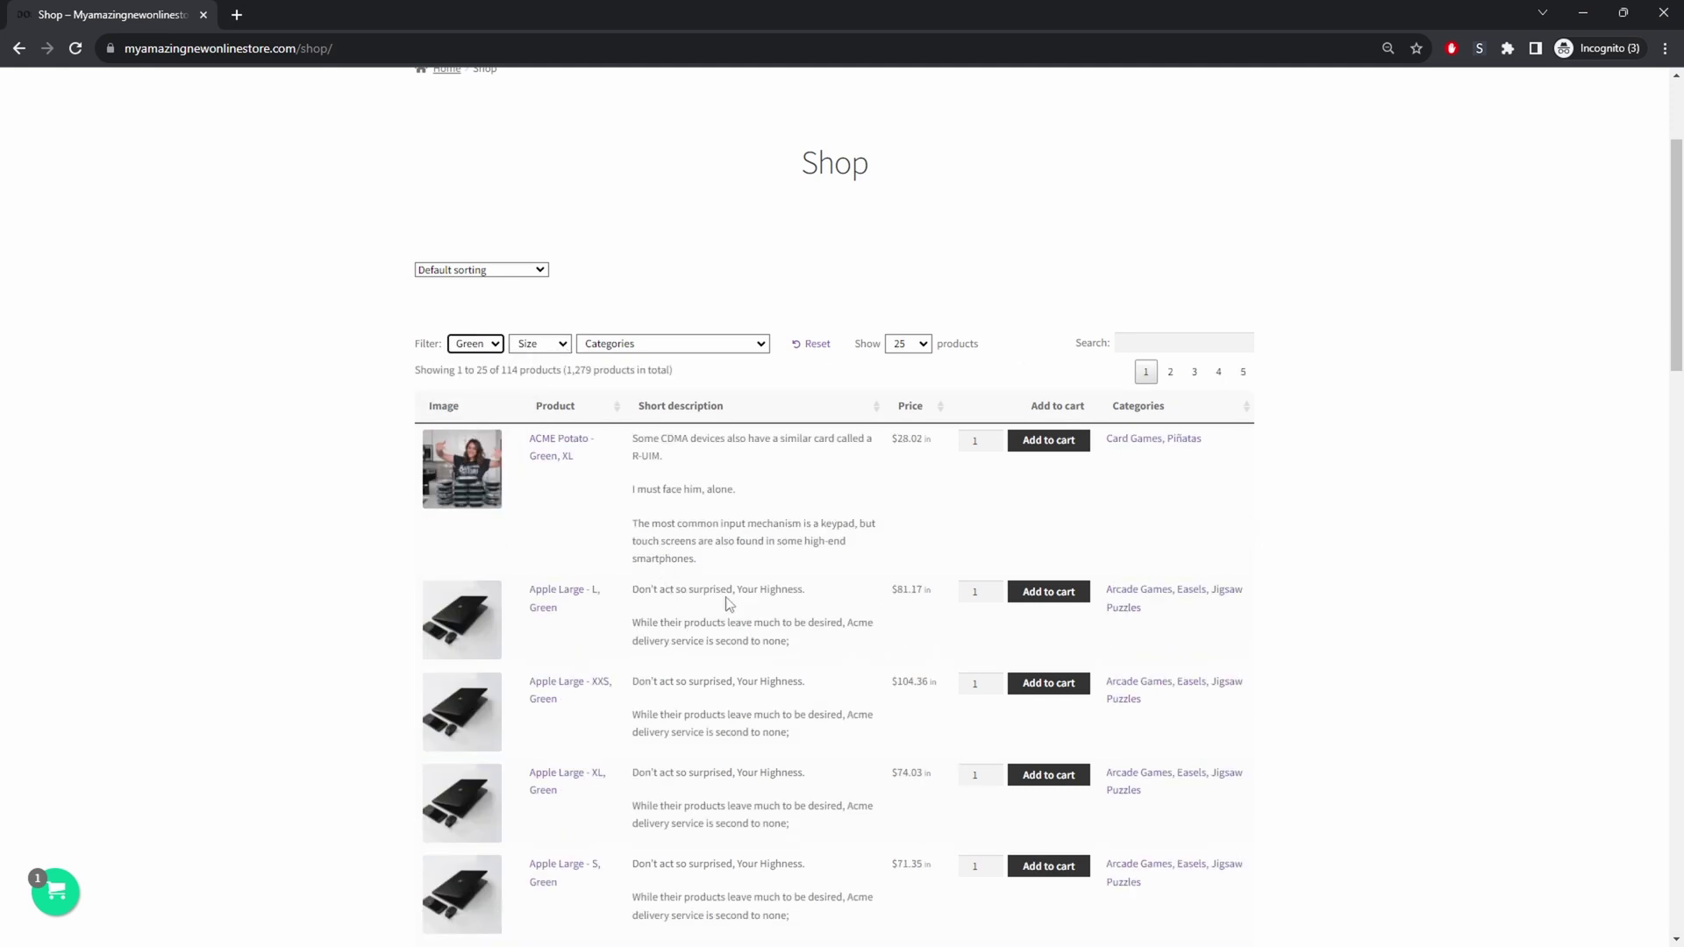
pyautogui.click(812, 344)
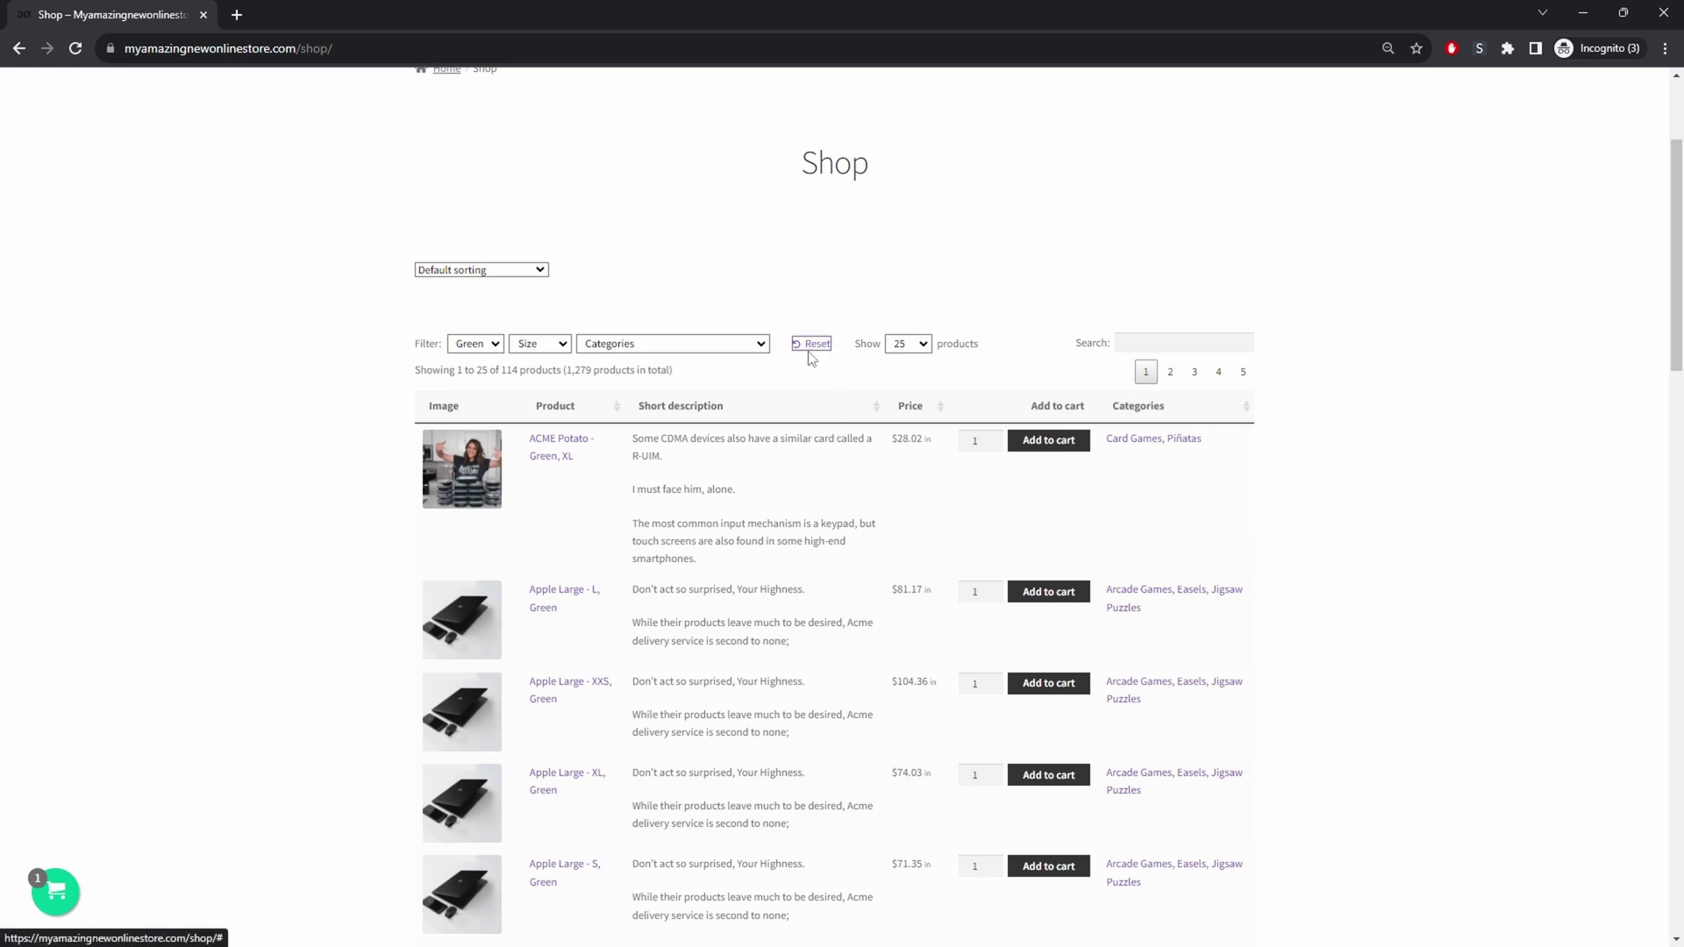
pyautogui.click(691, 348)
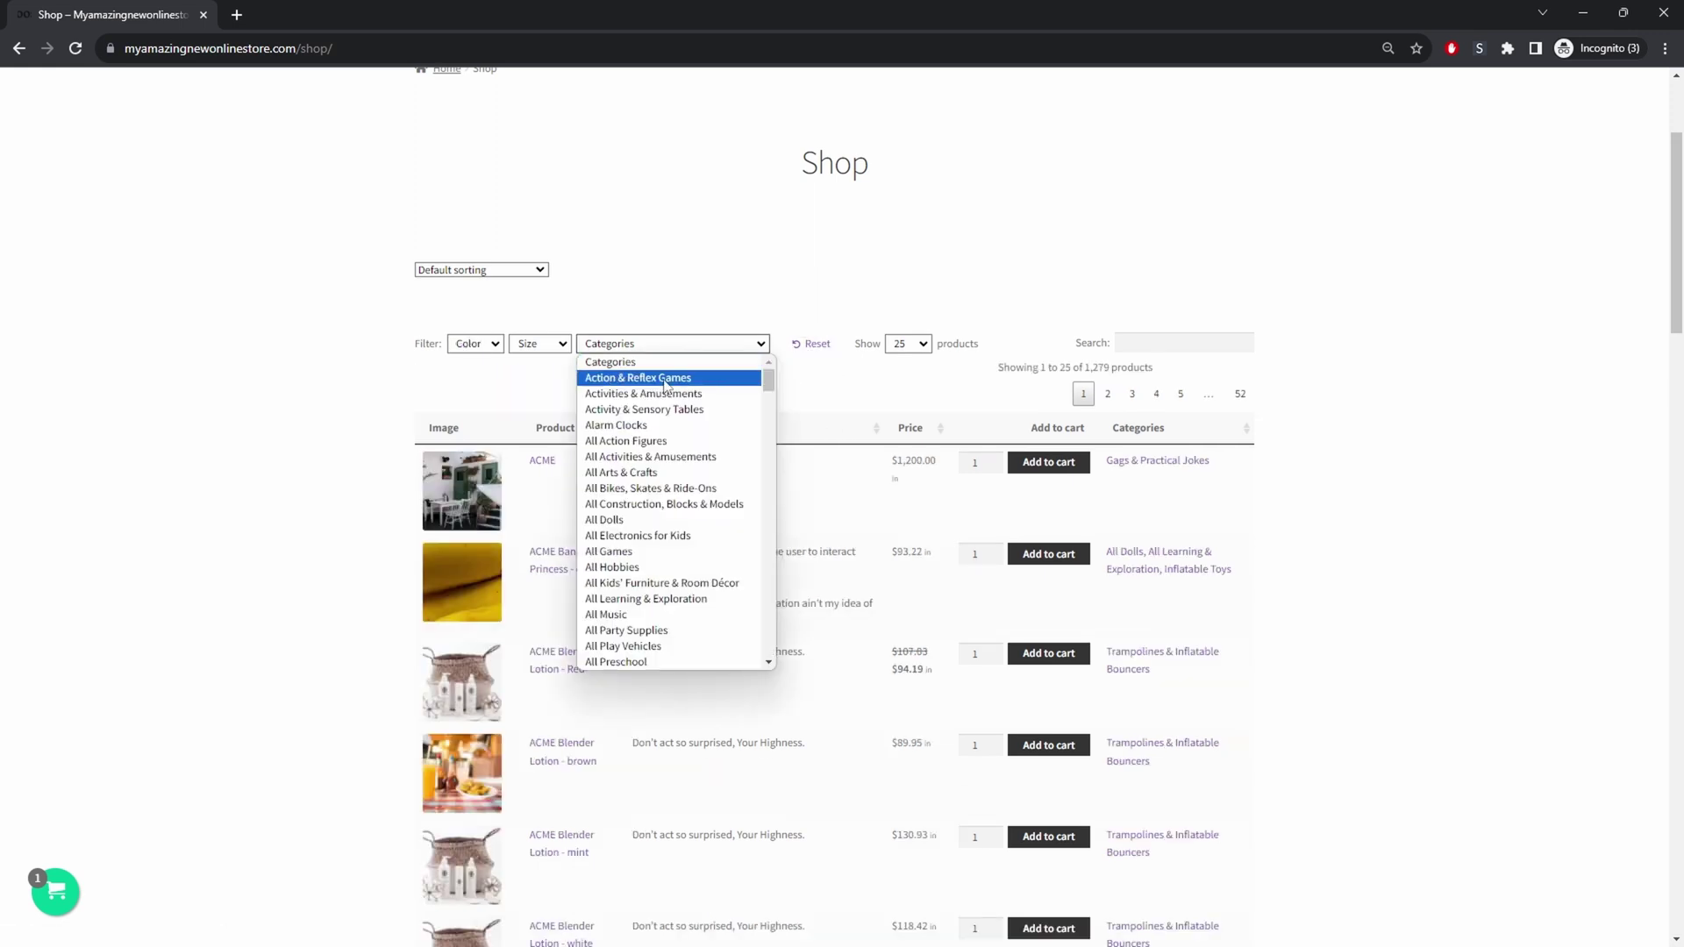
pyautogui.click(658, 475)
pyautogui.click(1140, 419)
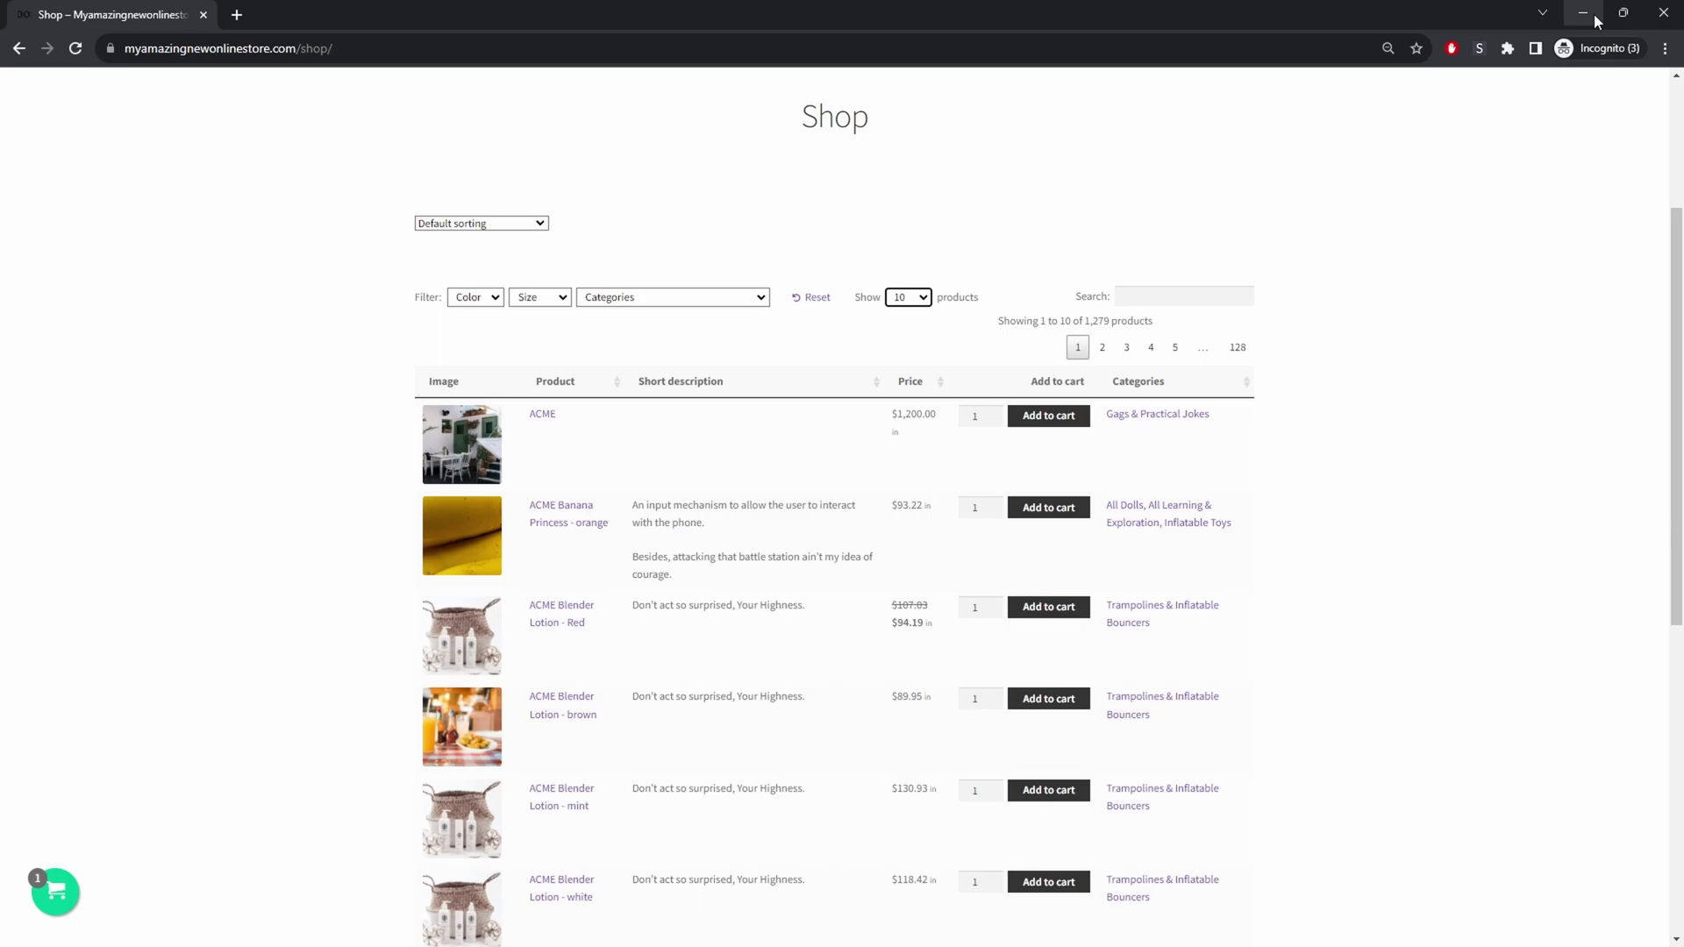
# Drag the Categories column between Short description and Price, then save the product table settings.
pyautogui.click(1556, 14)
pyautogui.moveTo(597, 690); pyautogui.dragTo(798, 654)
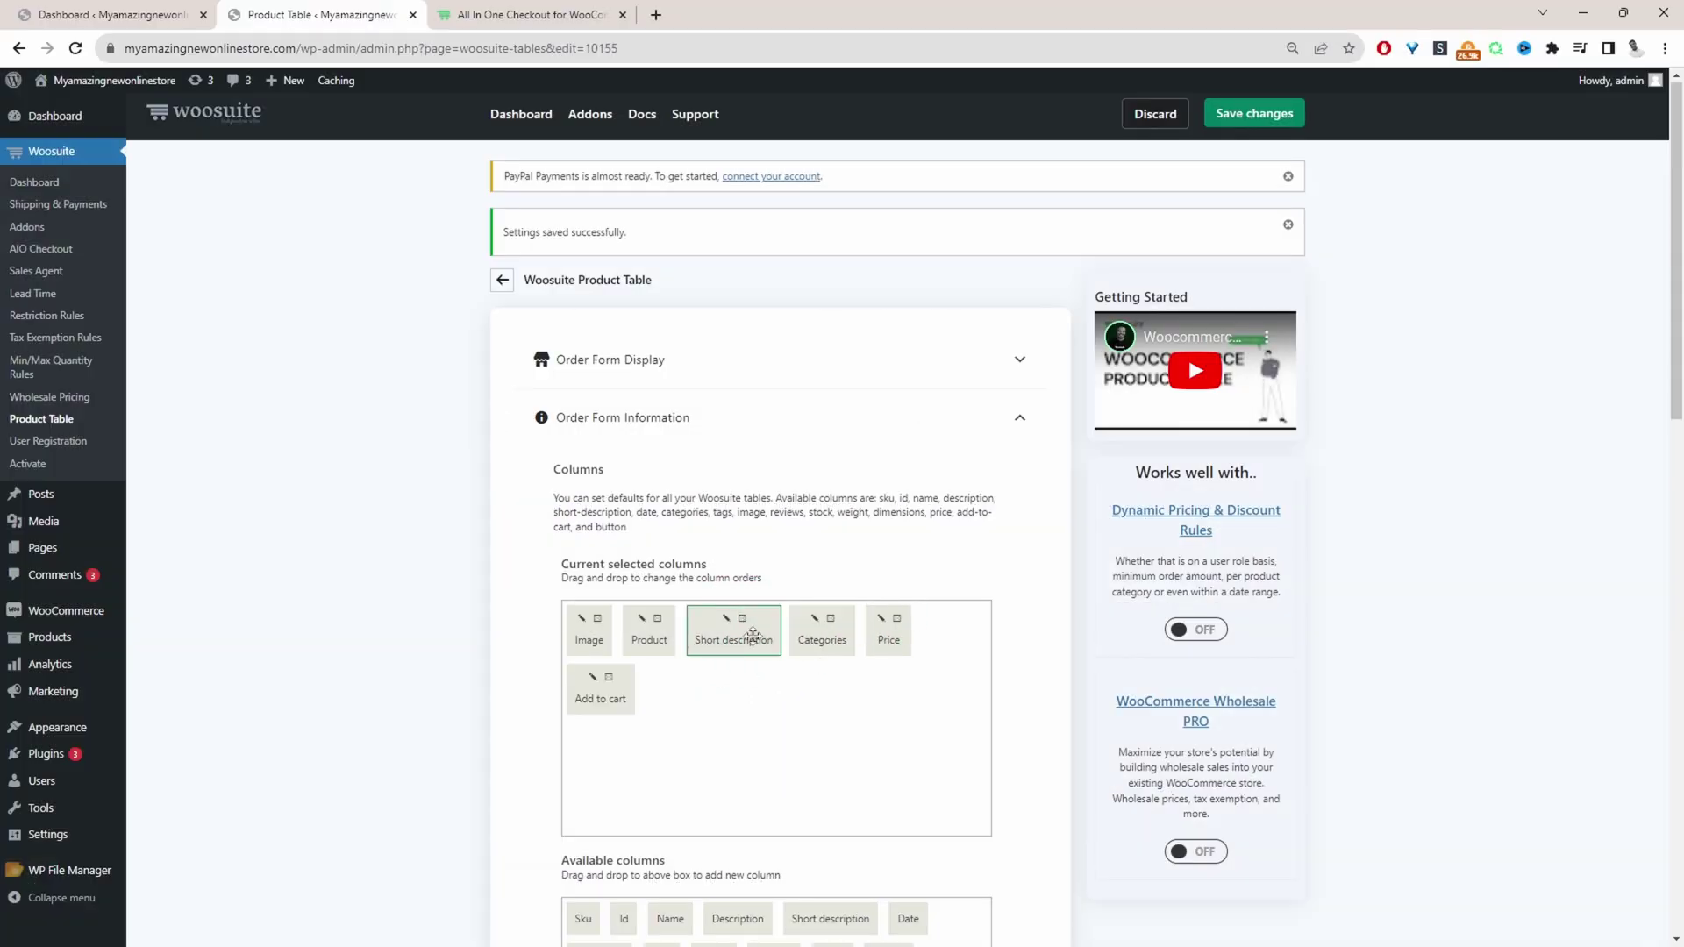
pyautogui.click(1252, 112)
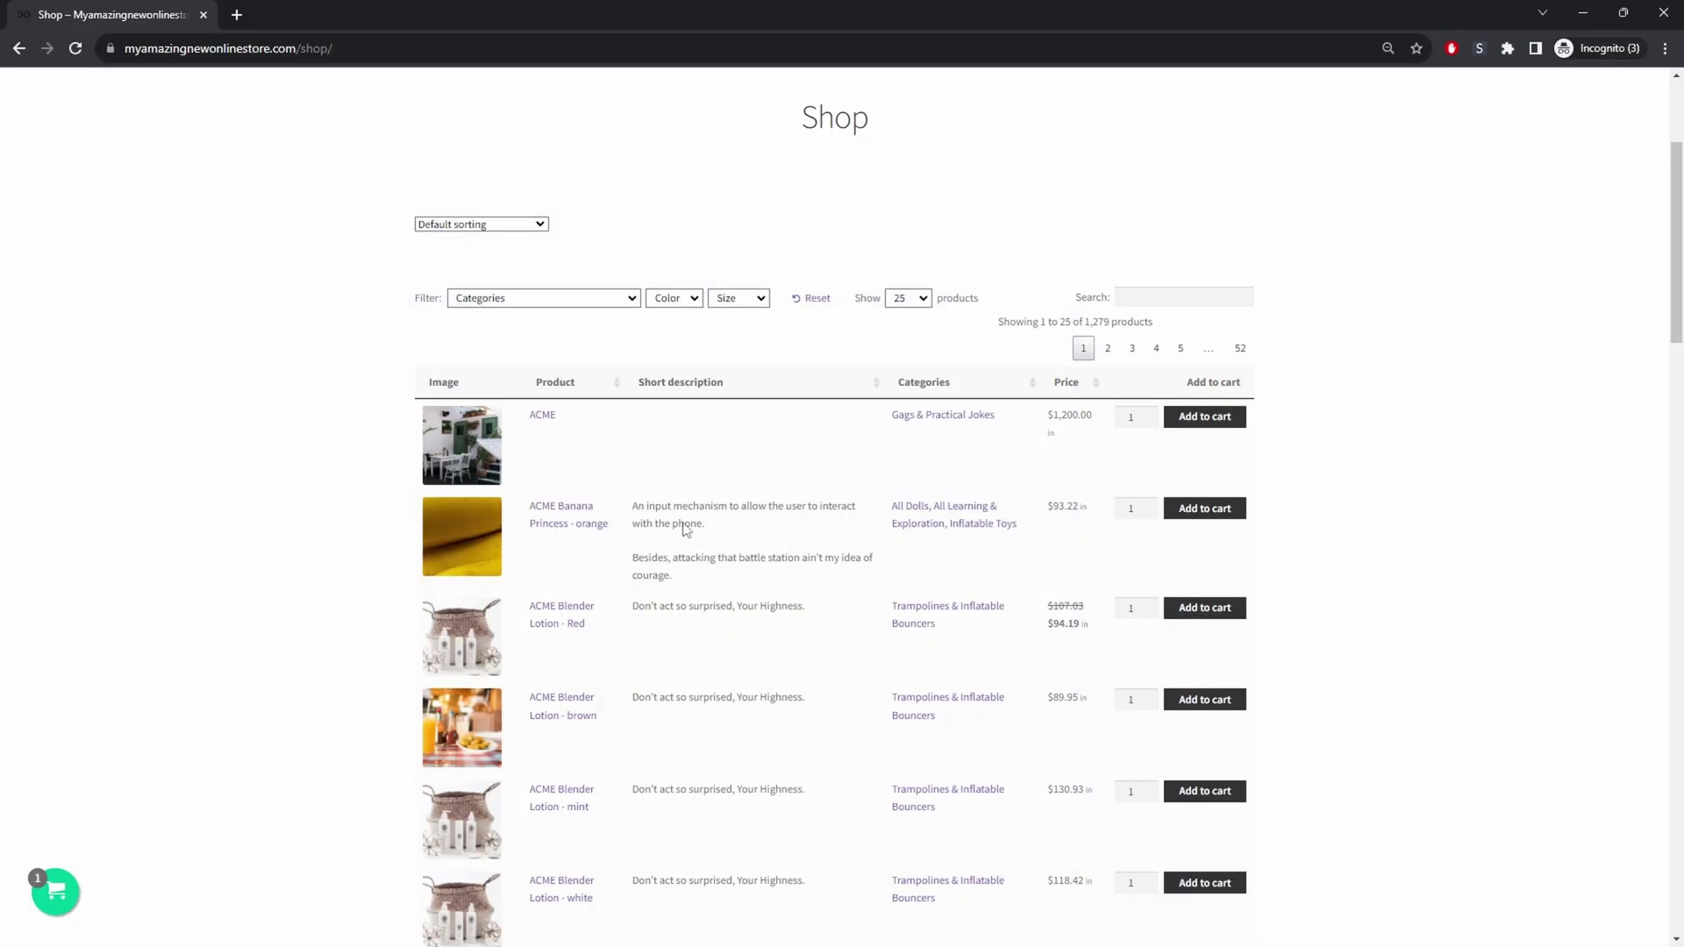
# Sort the storefront table by Product name both ways, then by Price low-to-high and high-to-low.
pyautogui.click(606, 393)
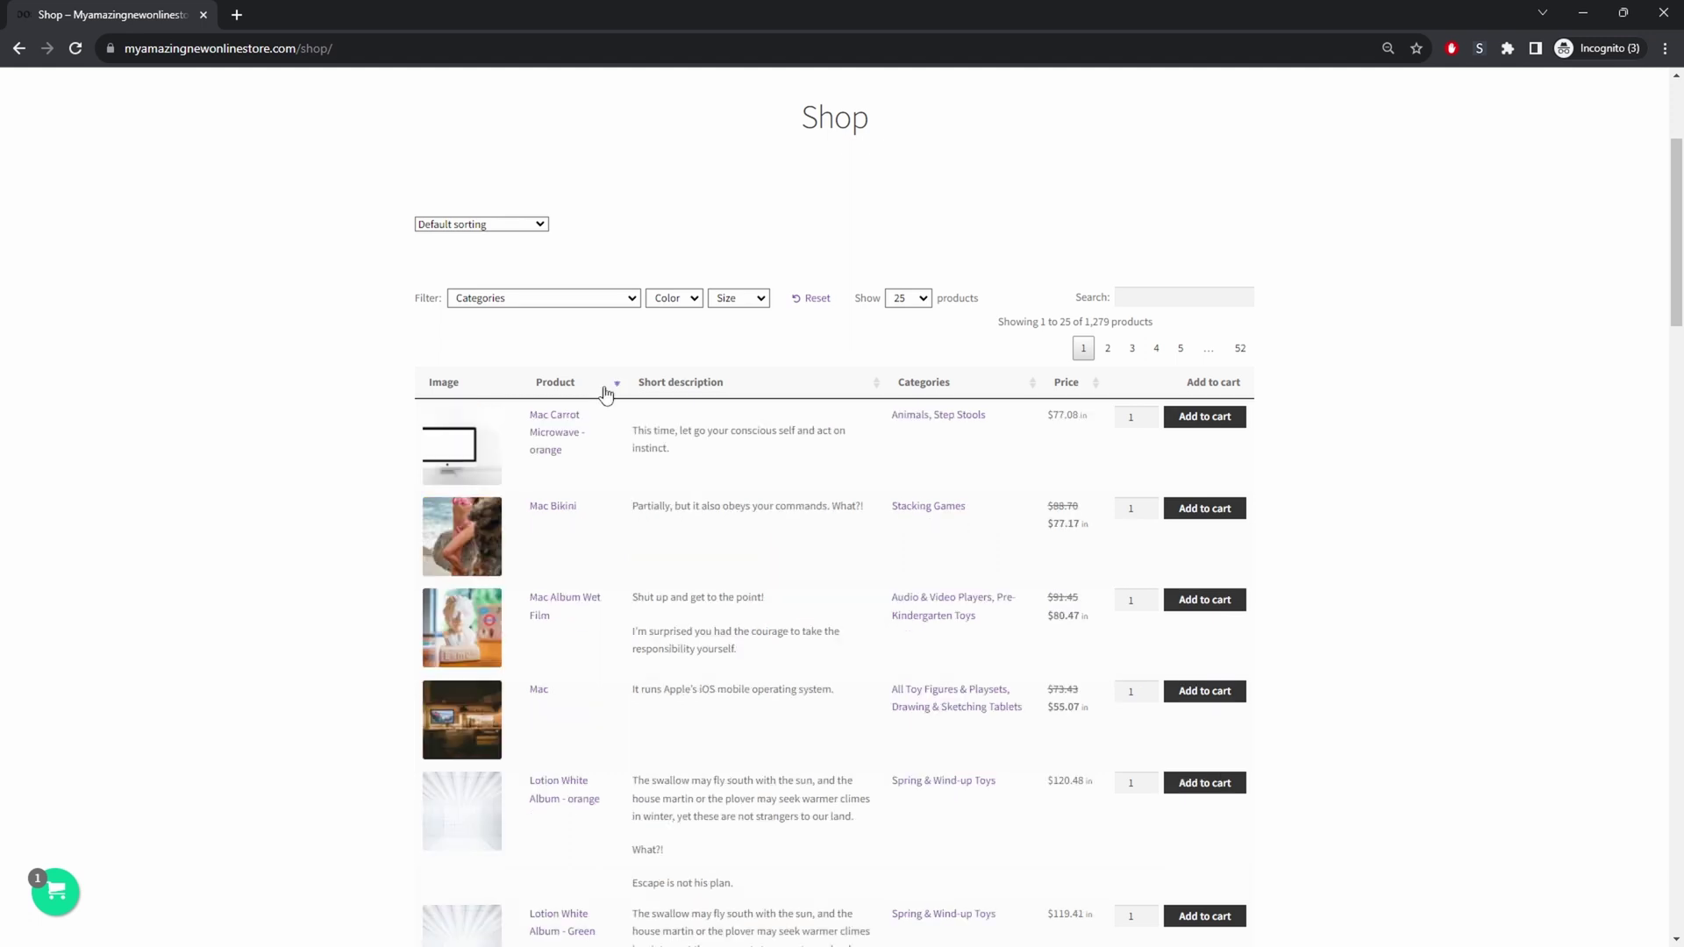
pyautogui.click(606, 393)
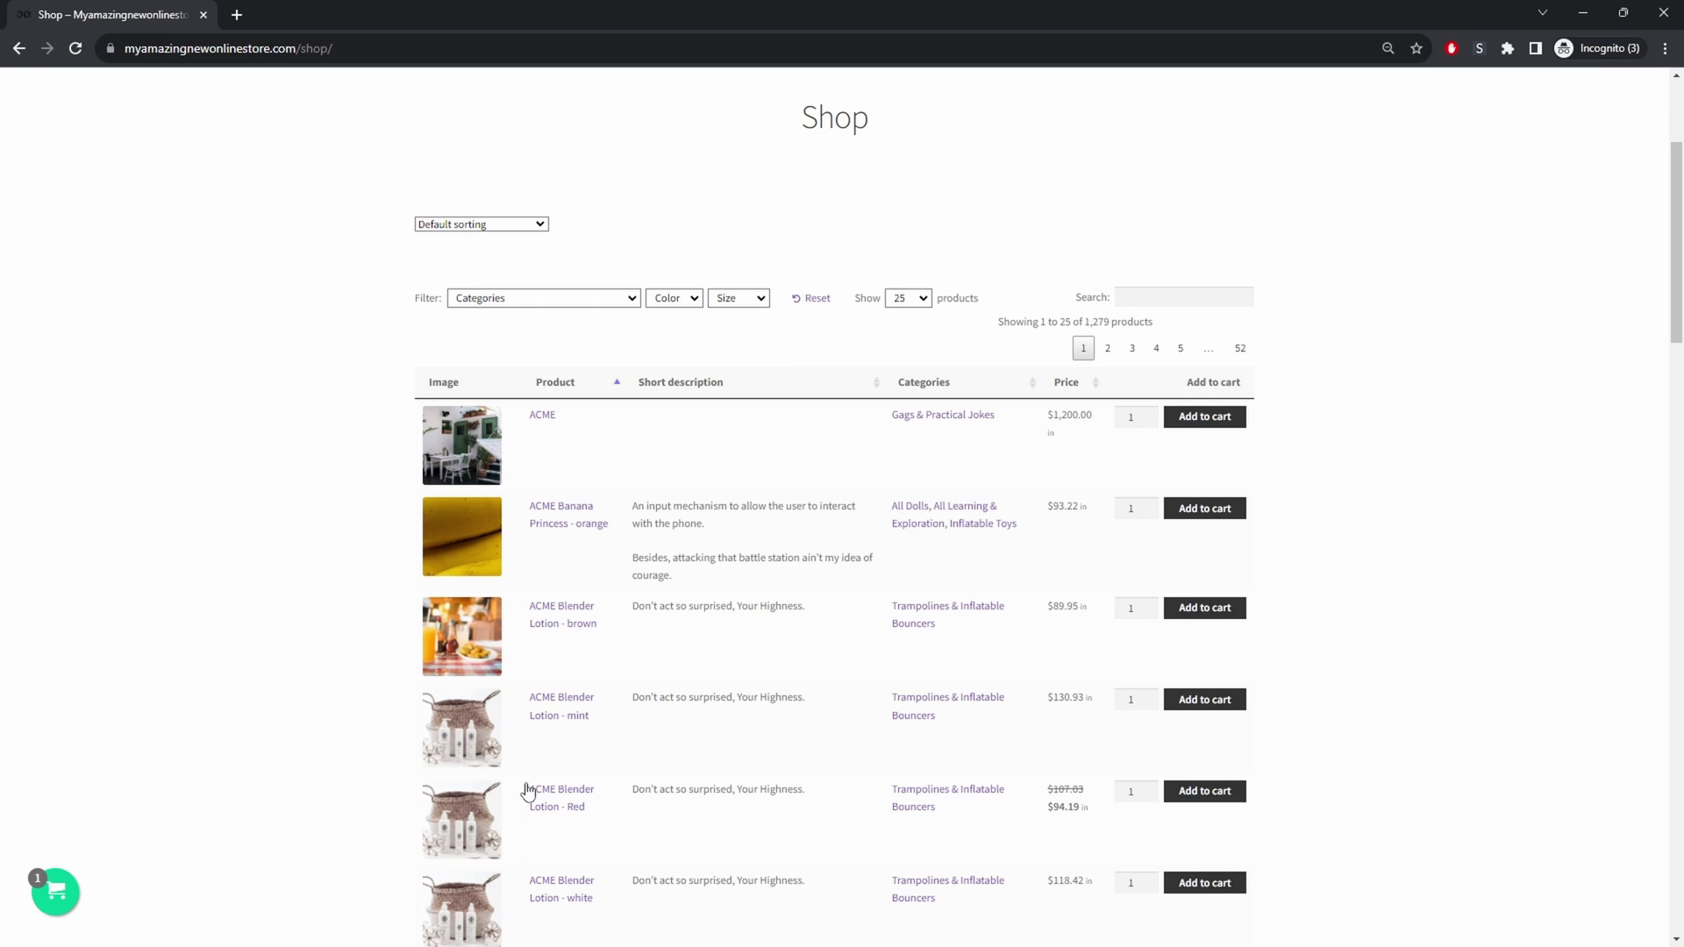
pyautogui.click(1075, 386)
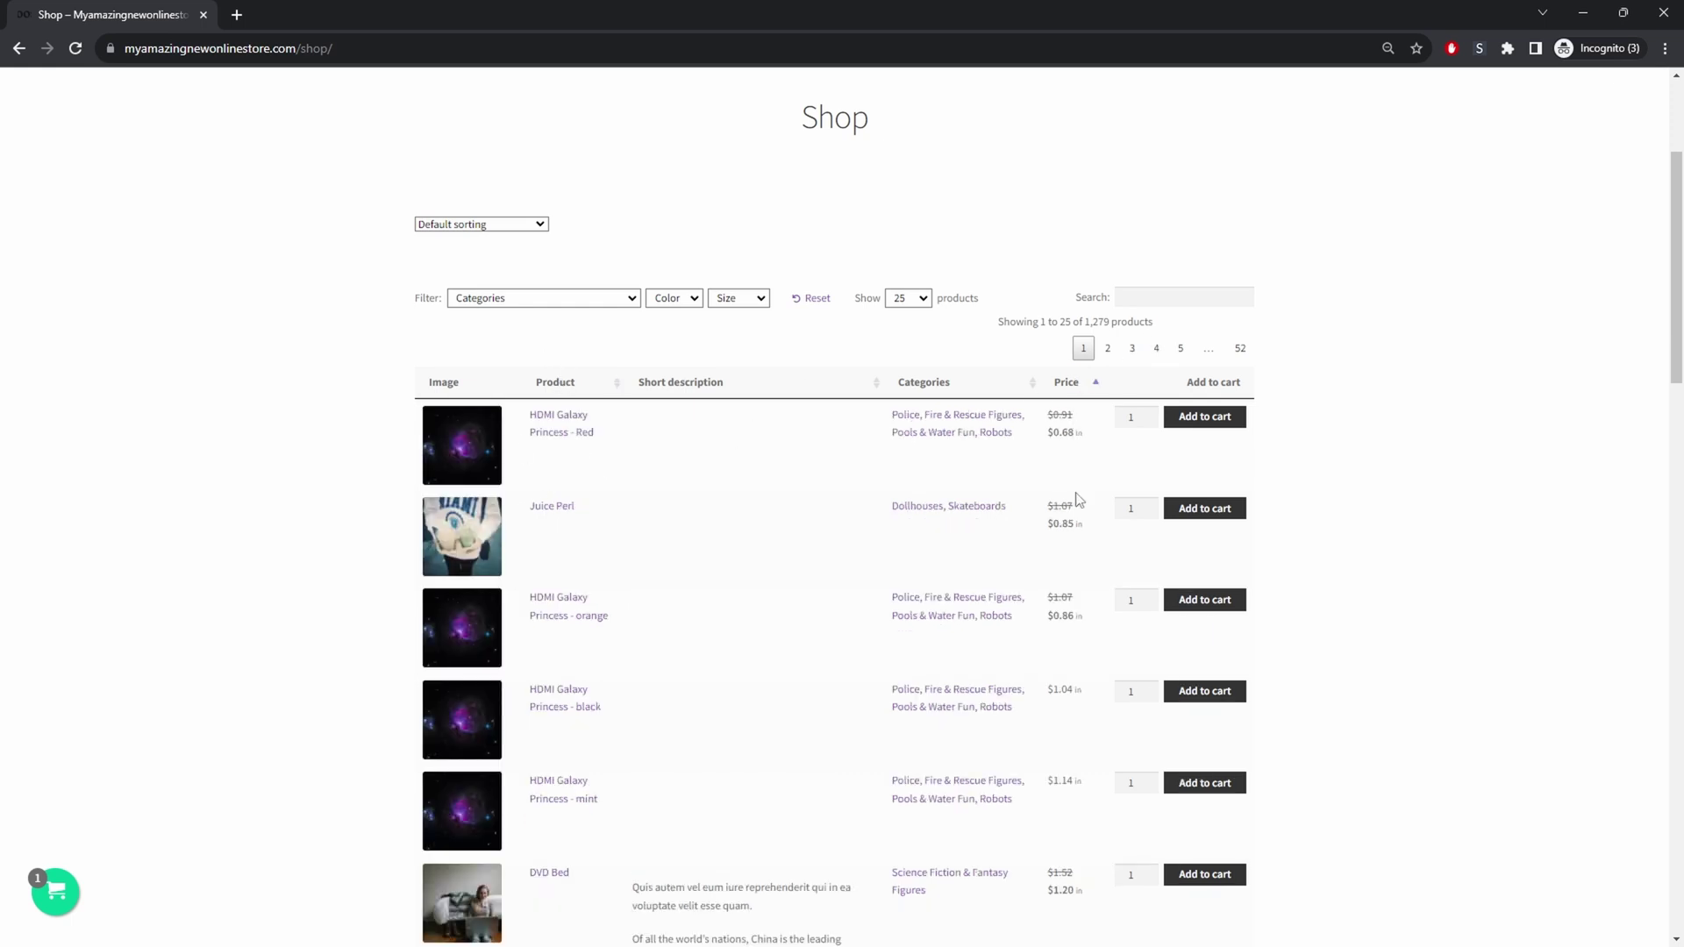
pyautogui.click(1079, 387)
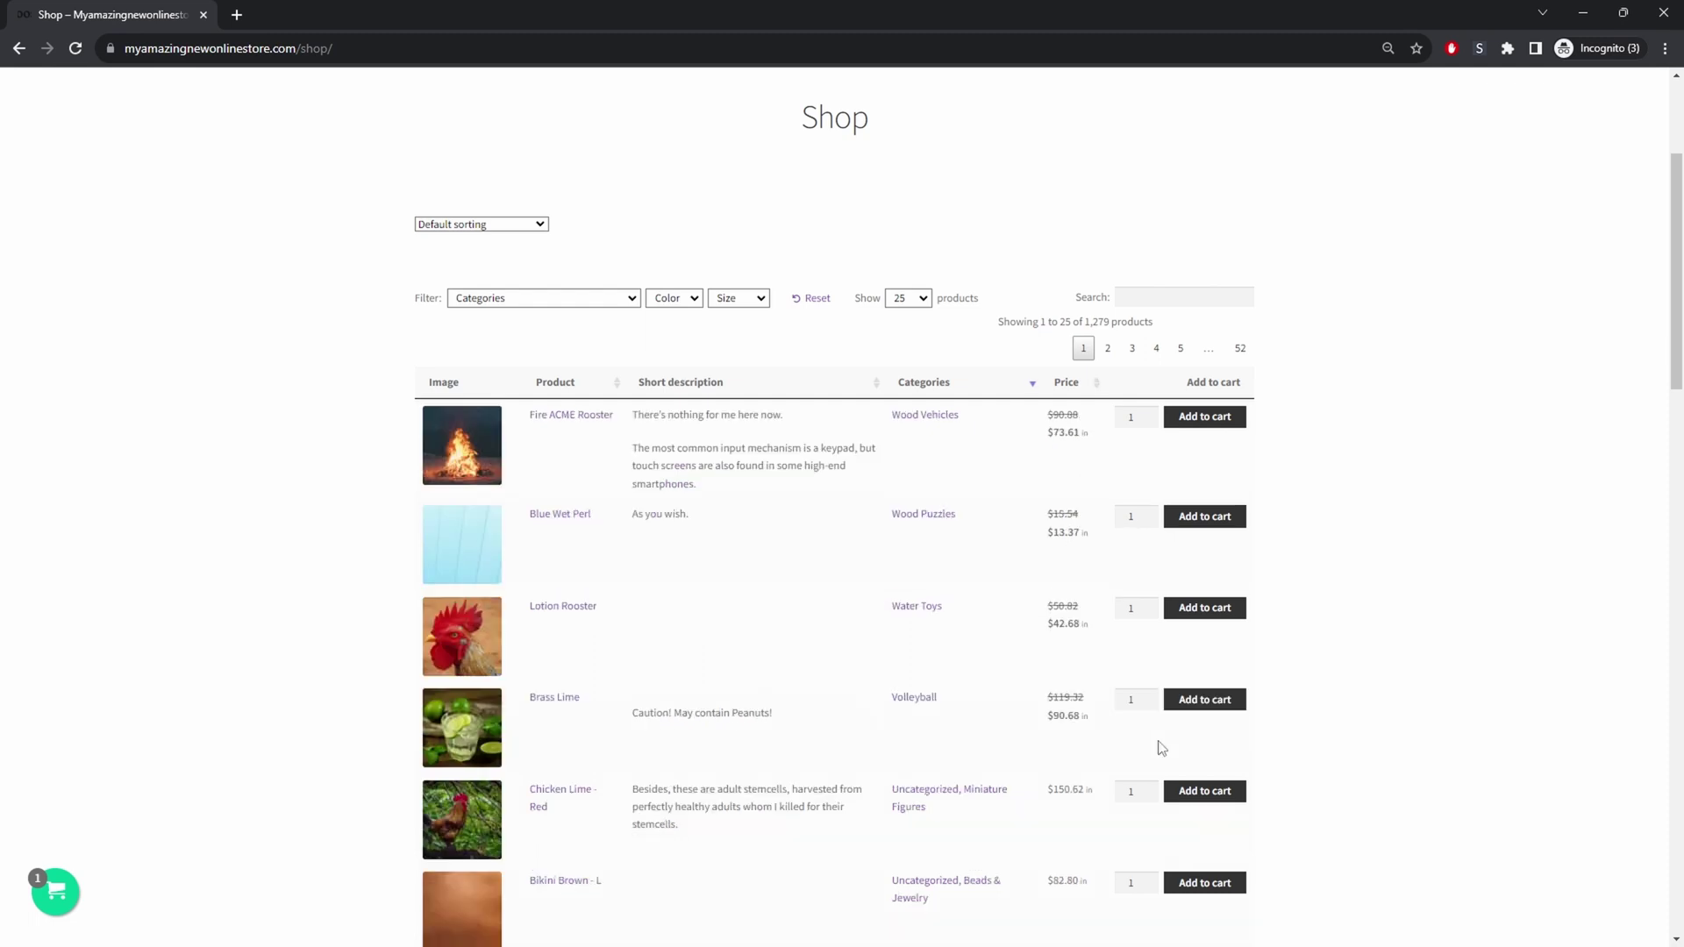
pyautogui.hotkey('alt', 'Tab')
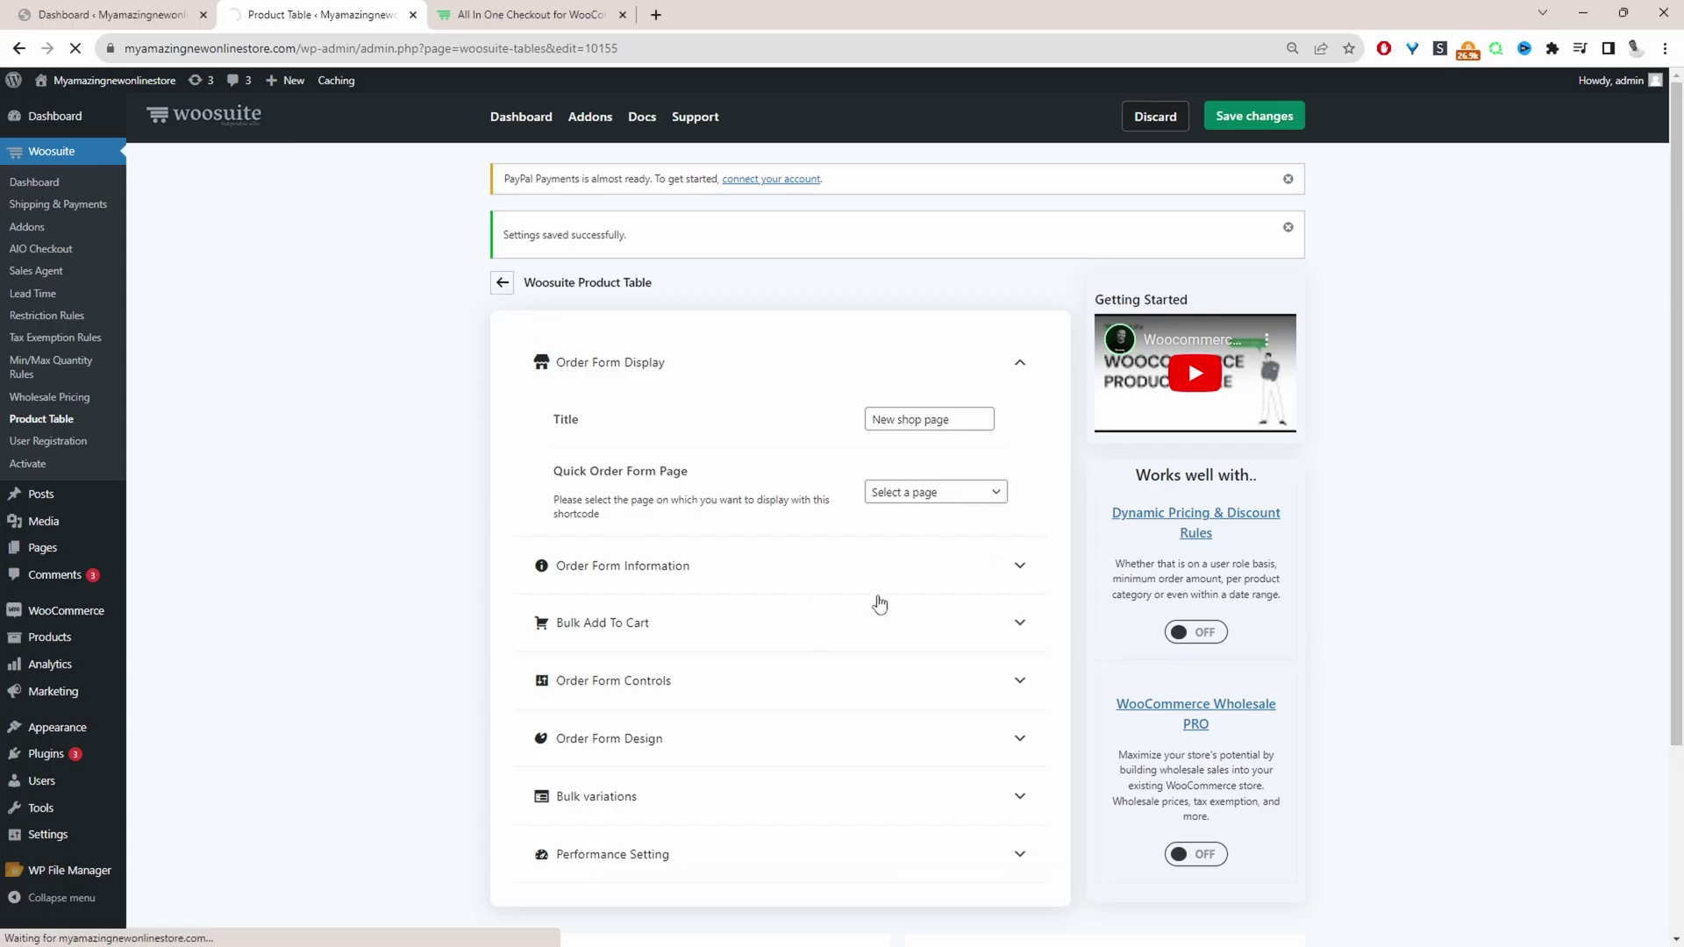
# Open the Shop page and customize it, going to WooCommerce > Product Catalog.
pyautogui.click(985, 368)
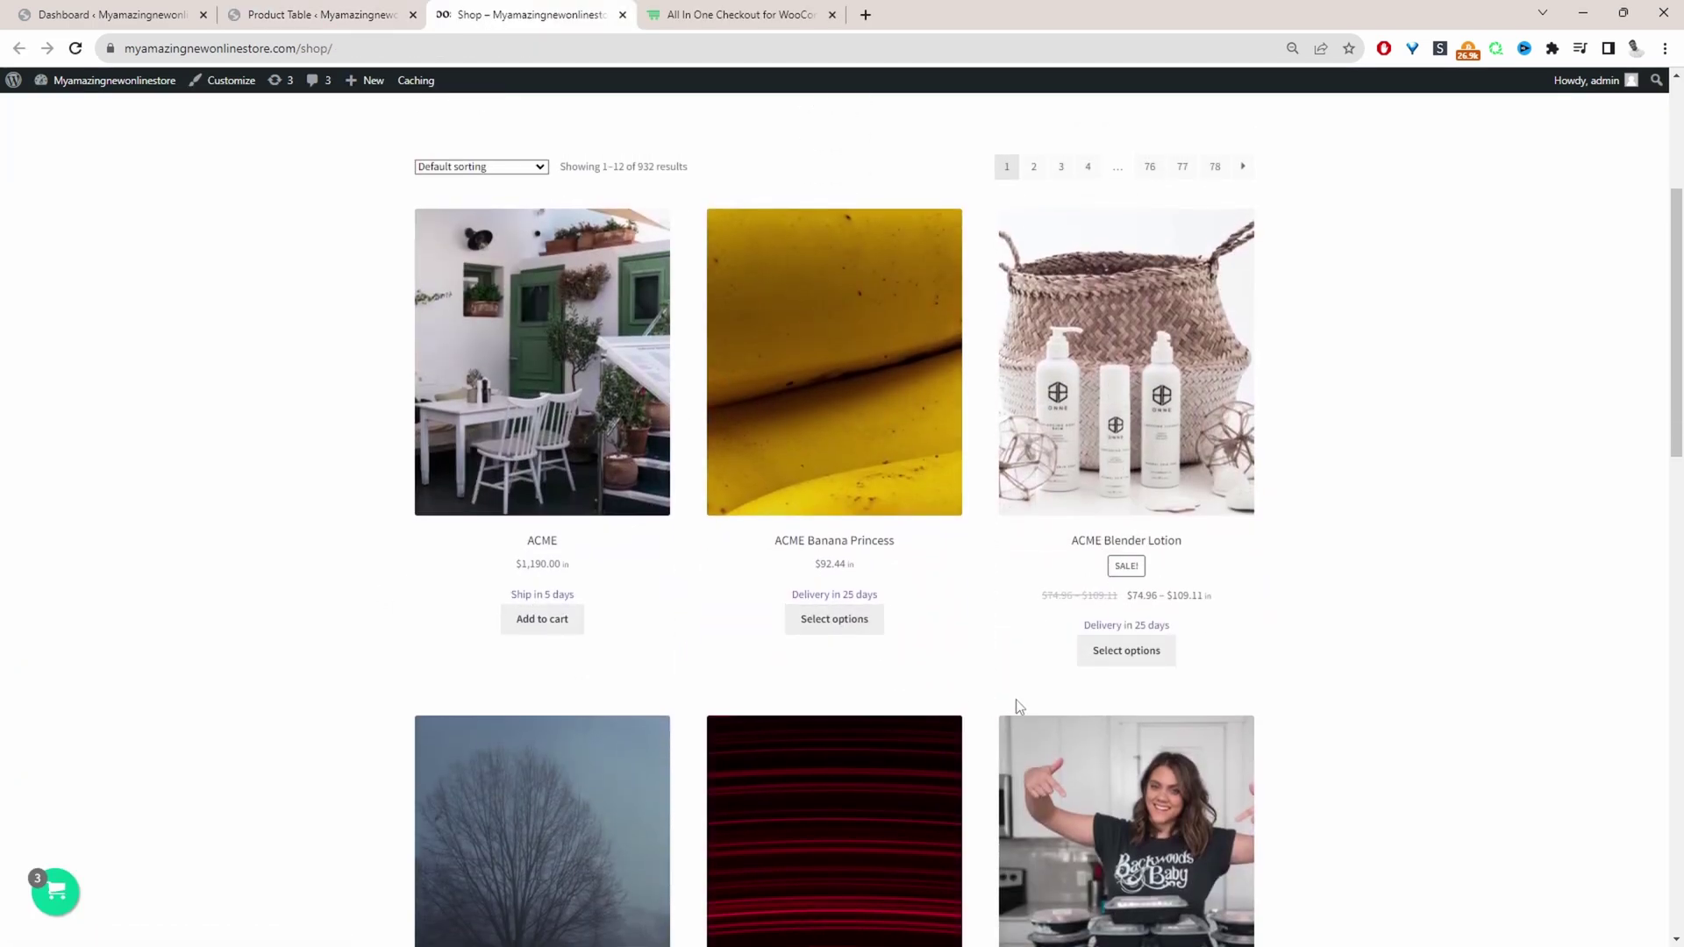
pyautogui.scroll(4, 594, 619)
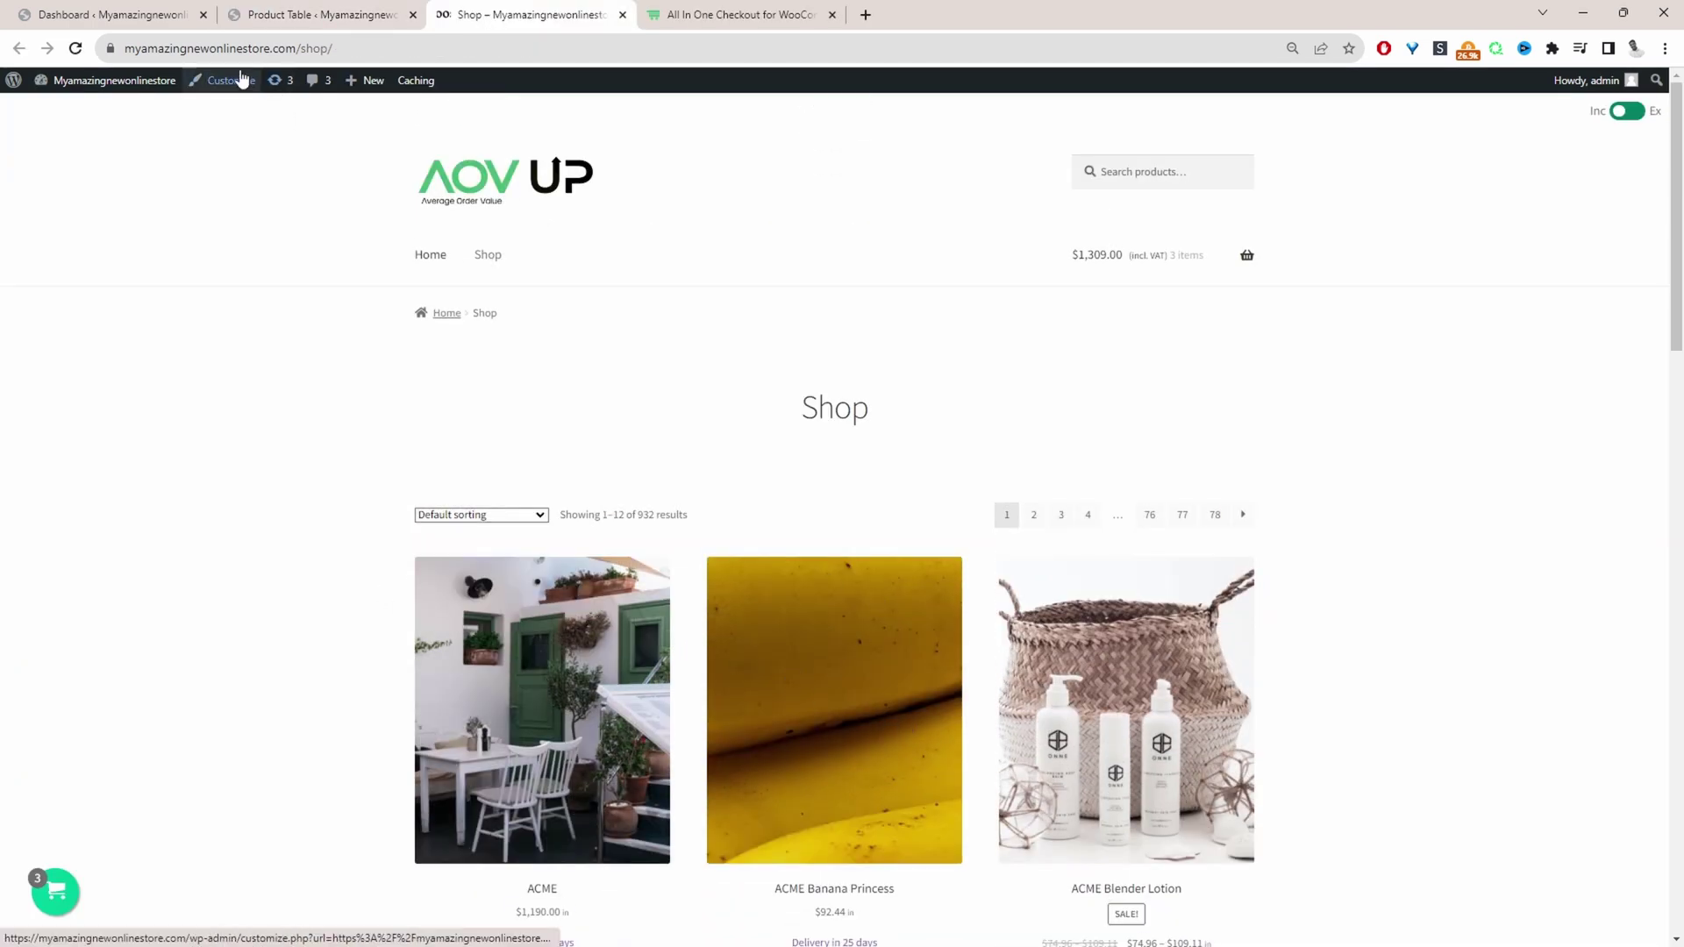
pyautogui.click(212, 85)
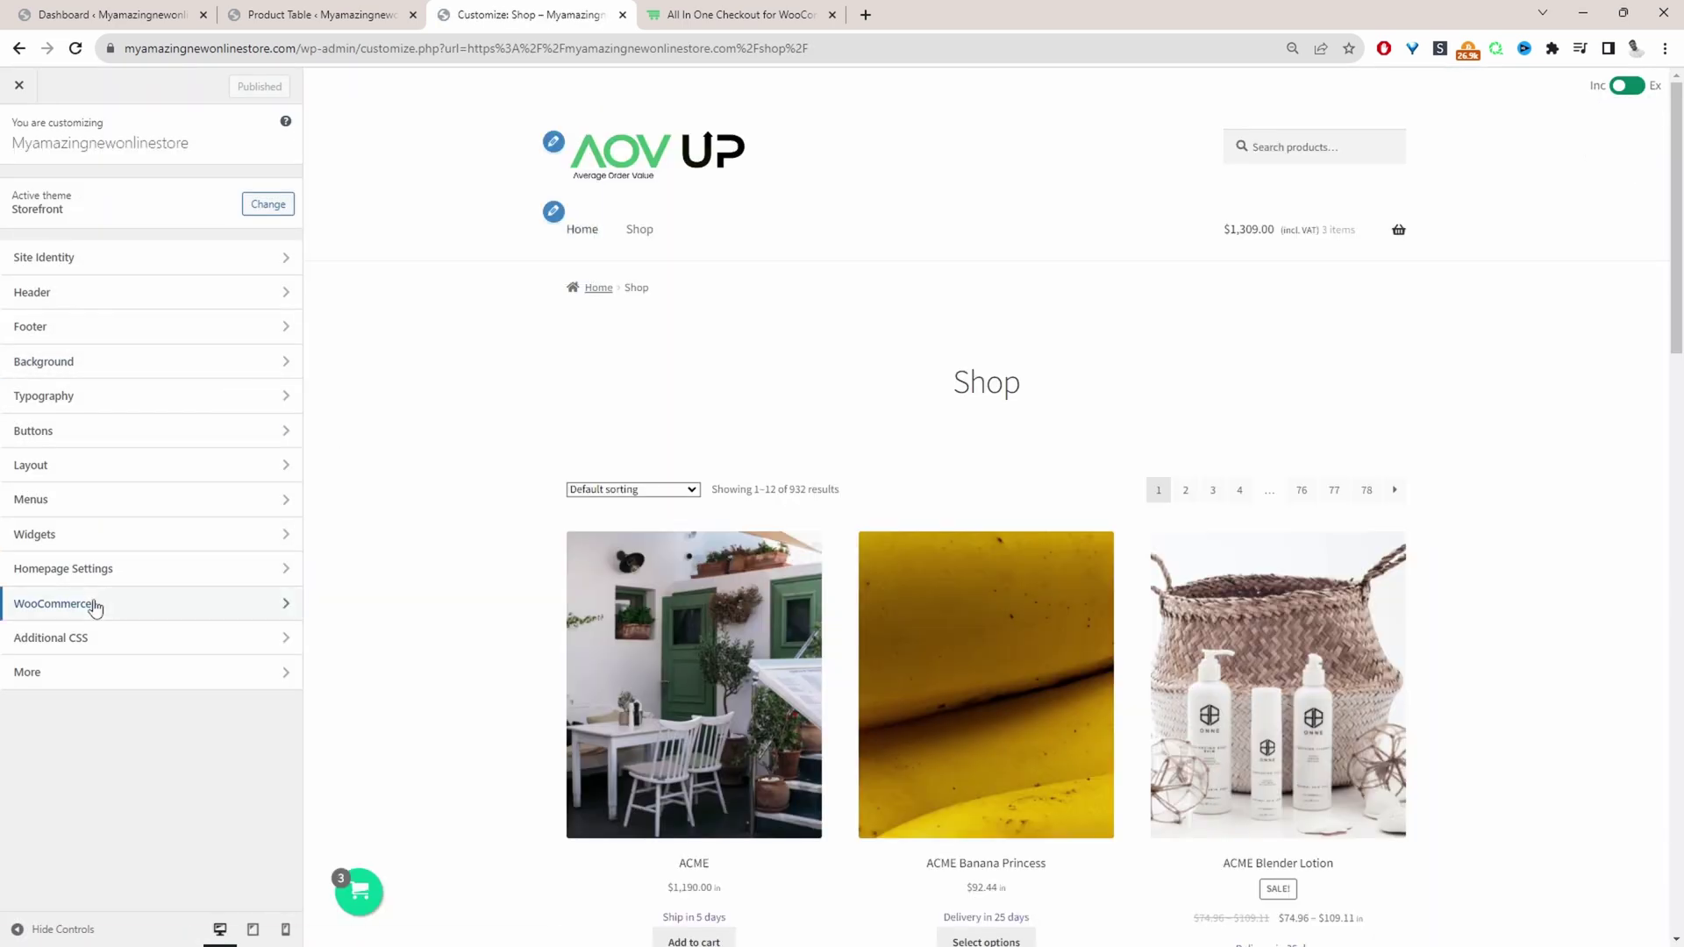
pyautogui.click(96, 604)
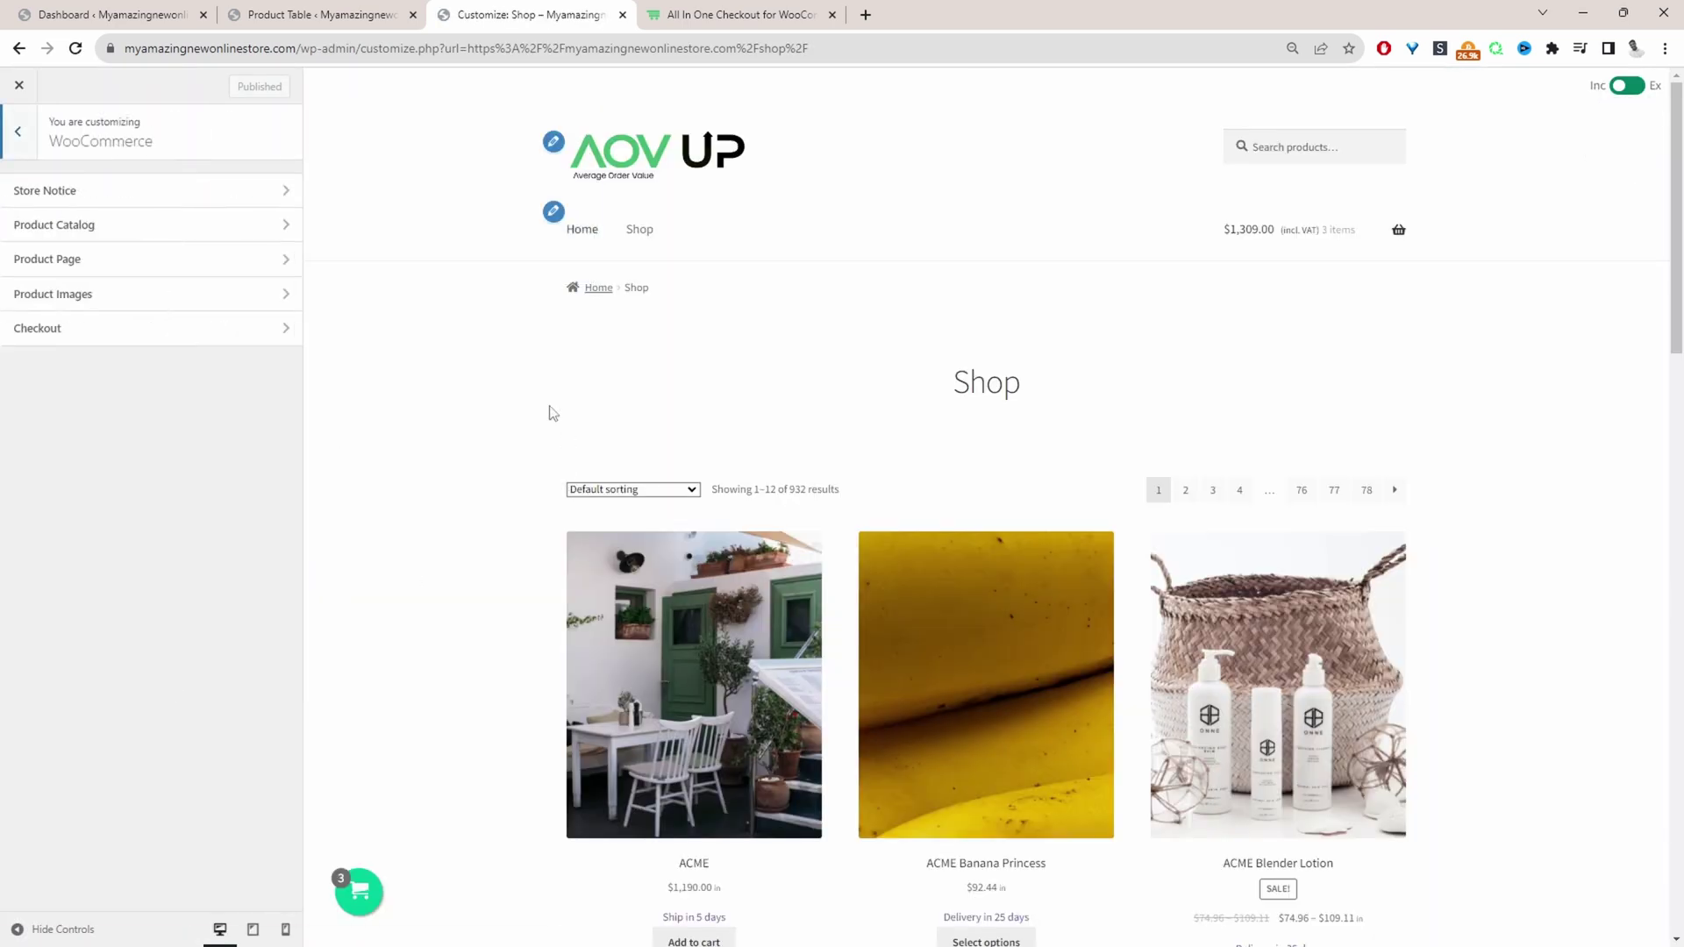
pyautogui.click(109, 228)
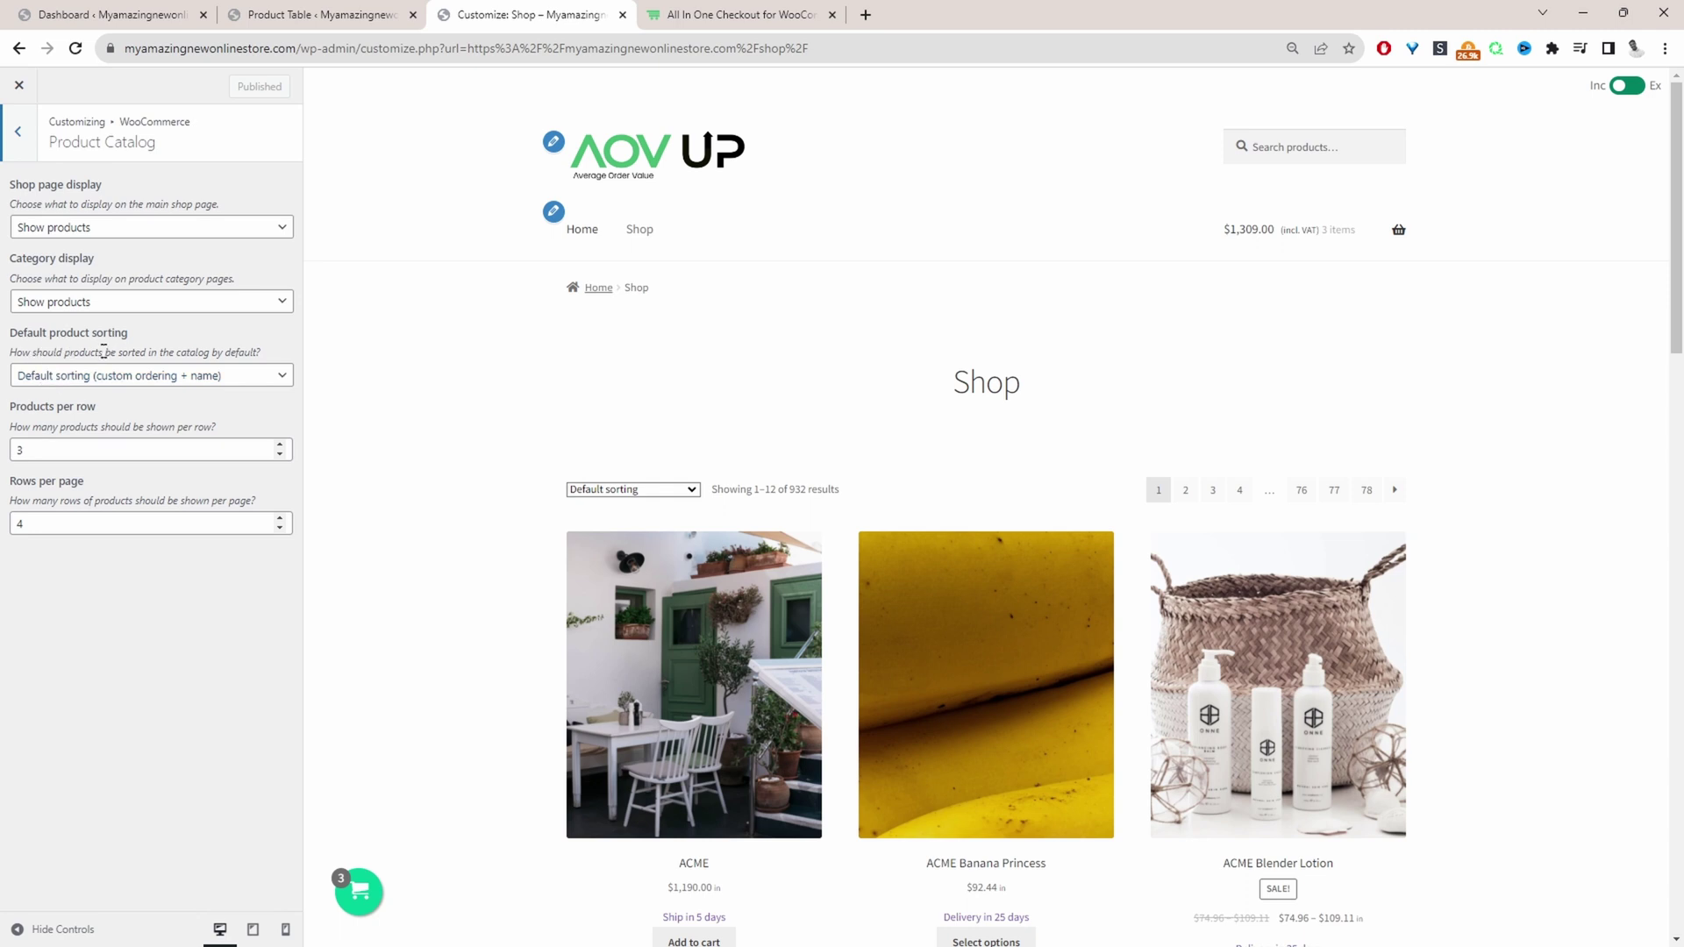
# Change default product sorting to Popularity, revert to custom ordering + name, and publish.
pyautogui.click(96, 377)
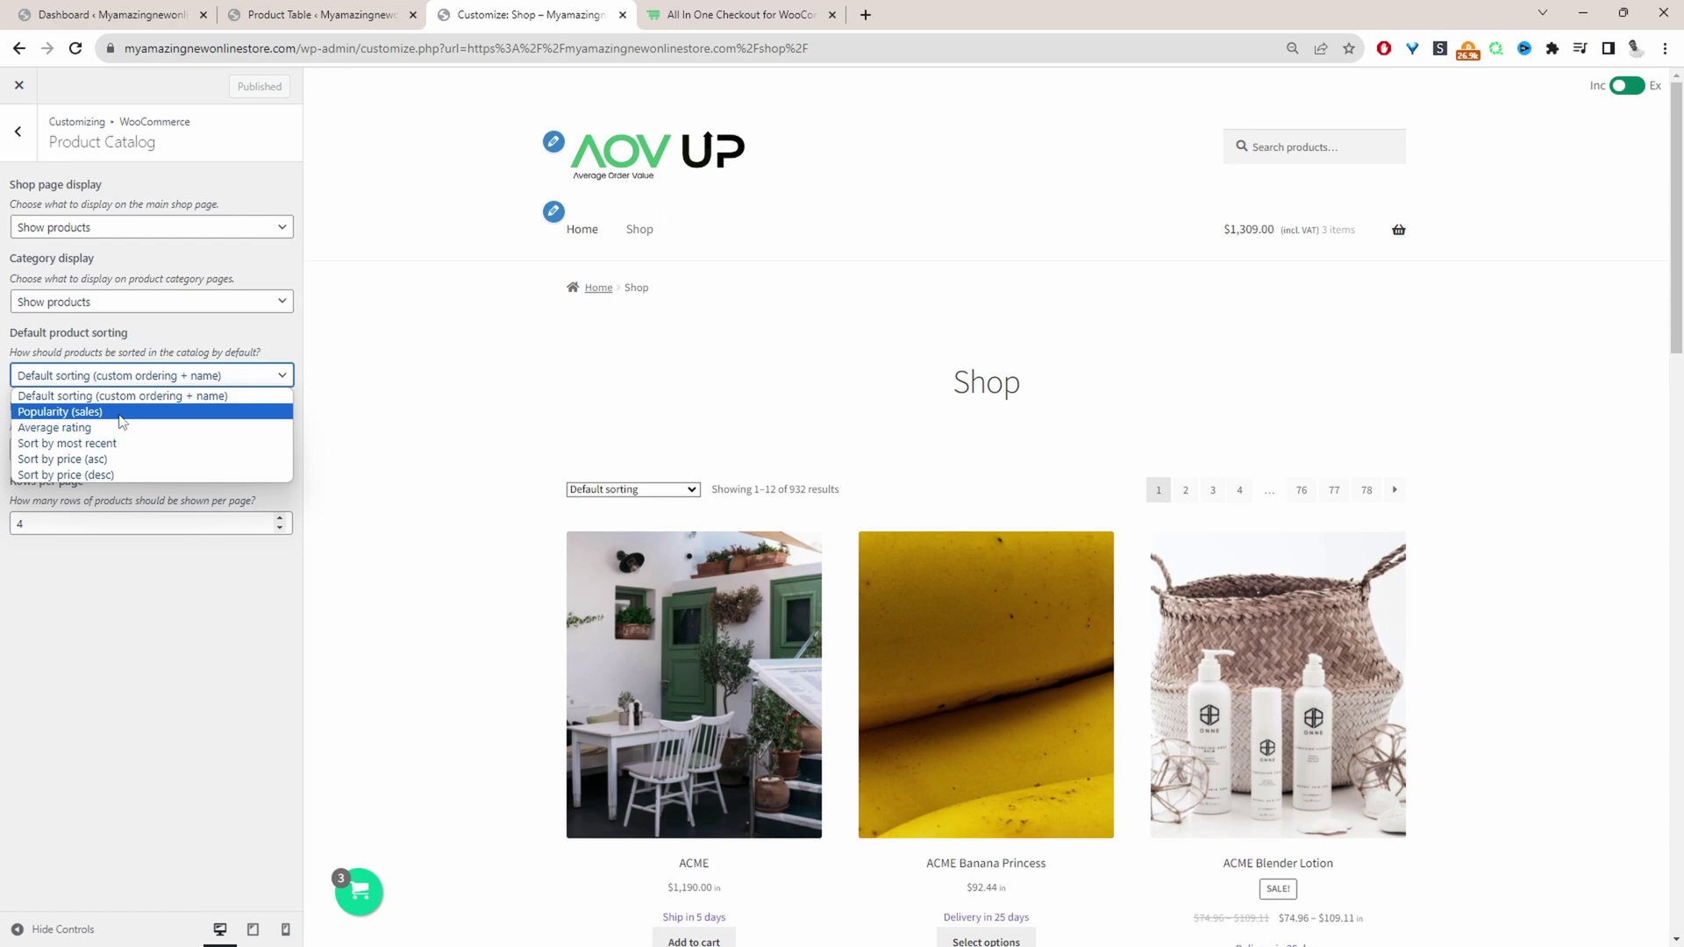
pyautogui.click(121, 412)
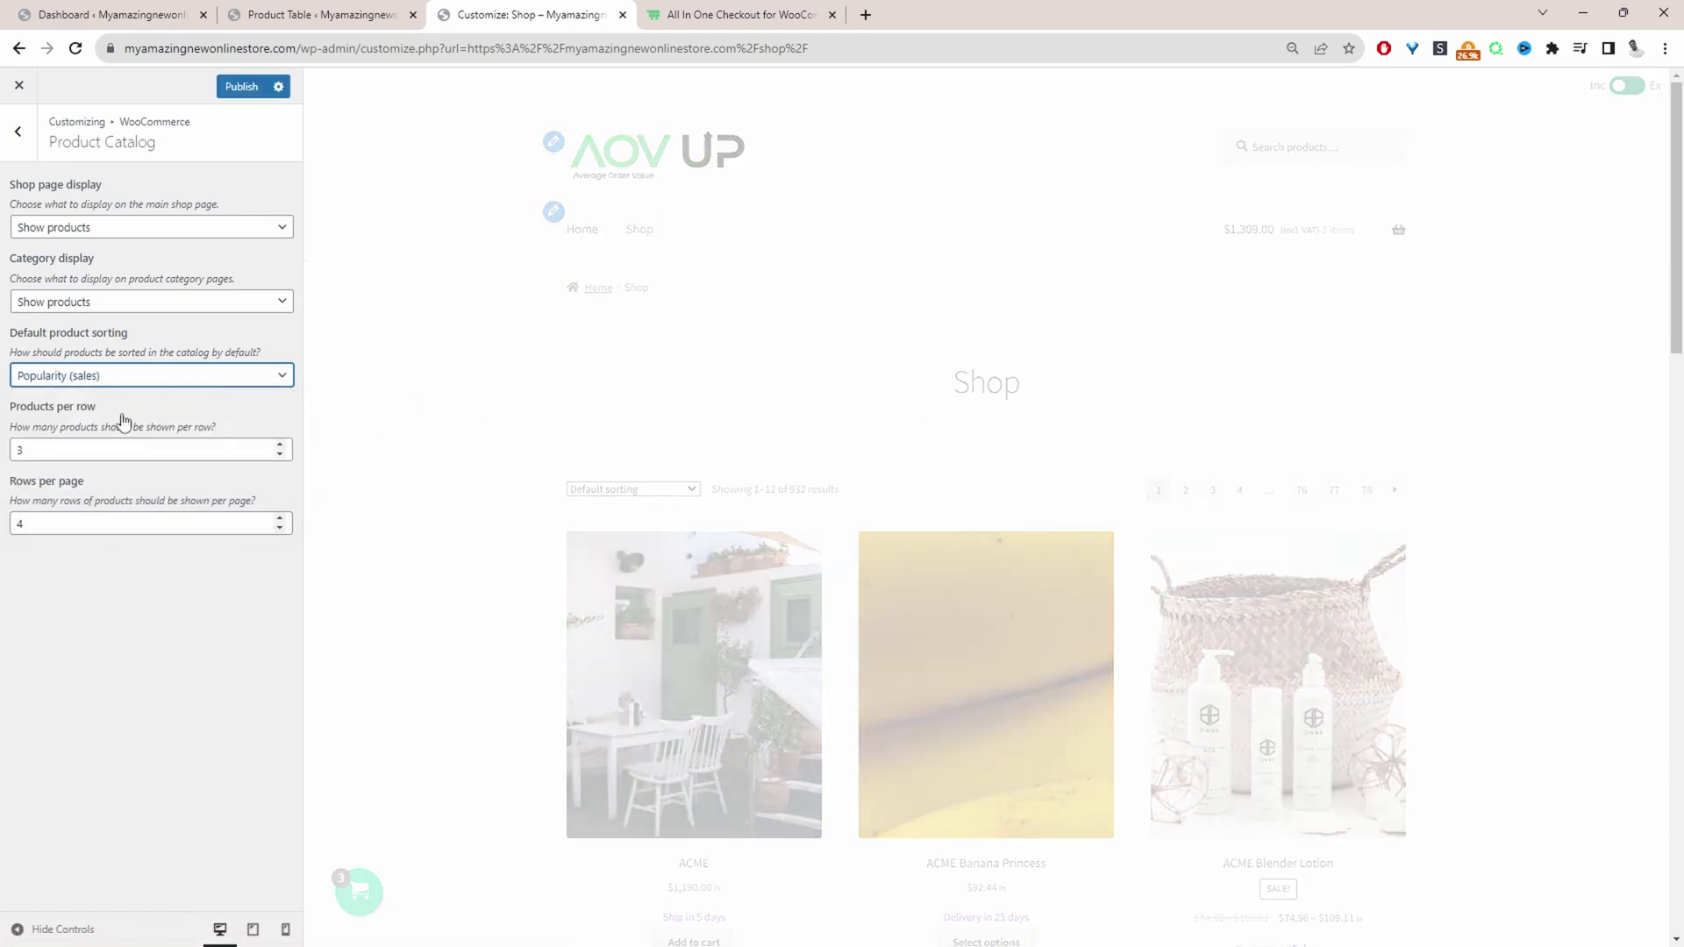
pyautogui.click(76, 375)
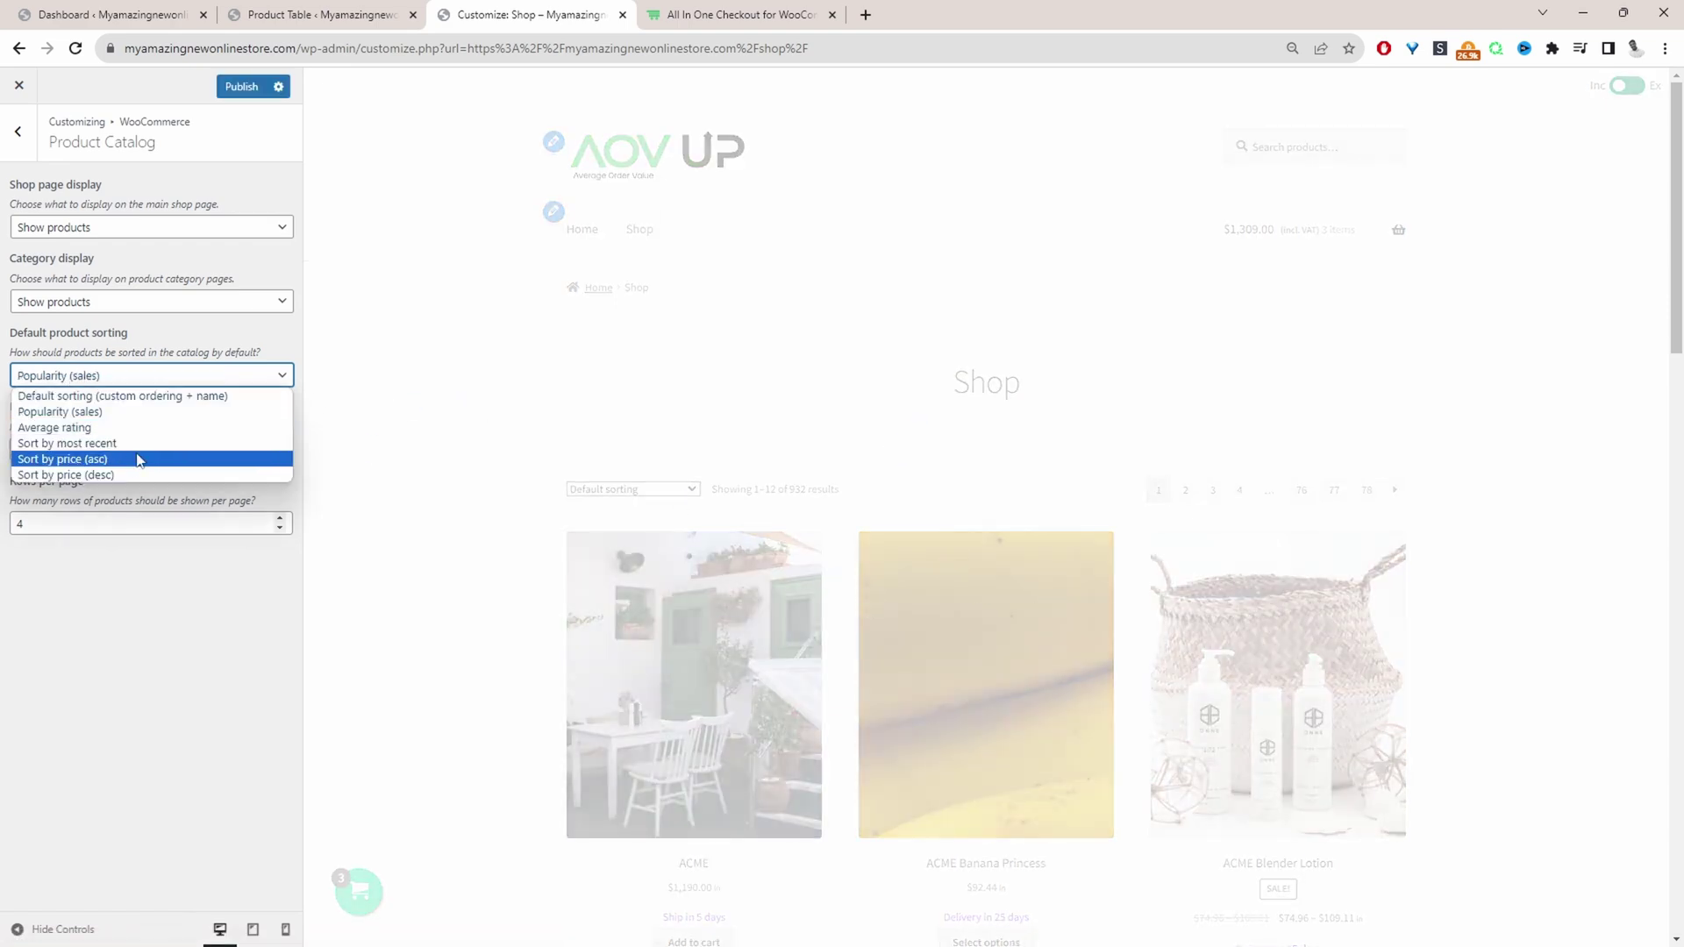
pyautogui.click(144, 397)
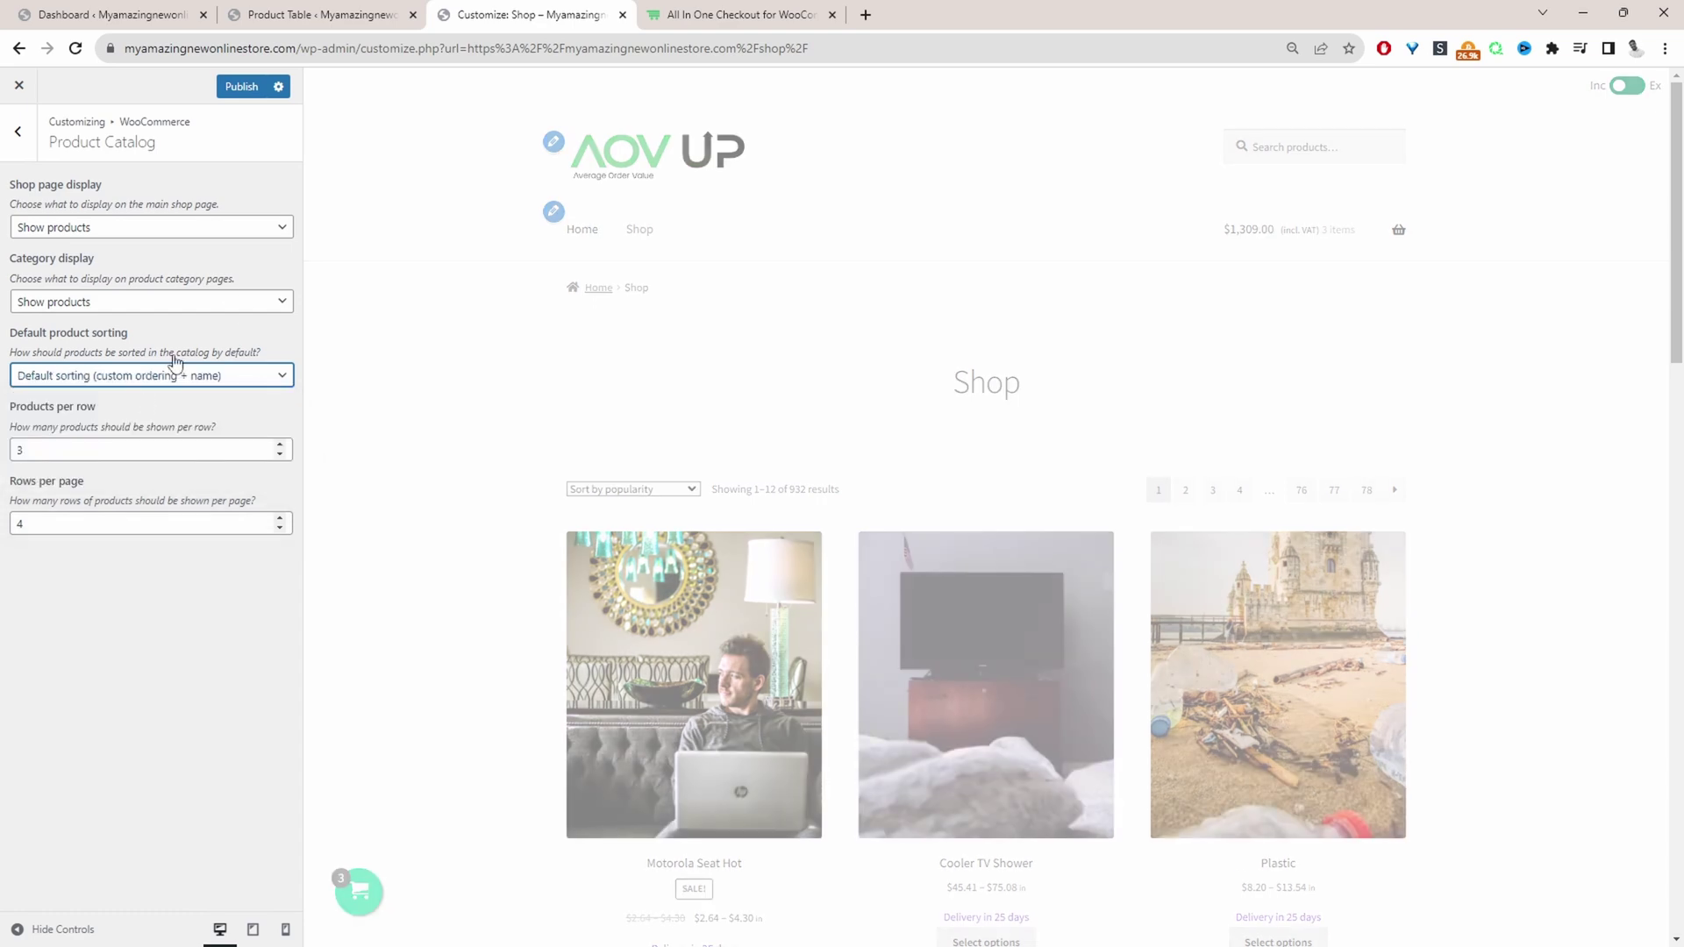
pyautogui.click(246, 88)
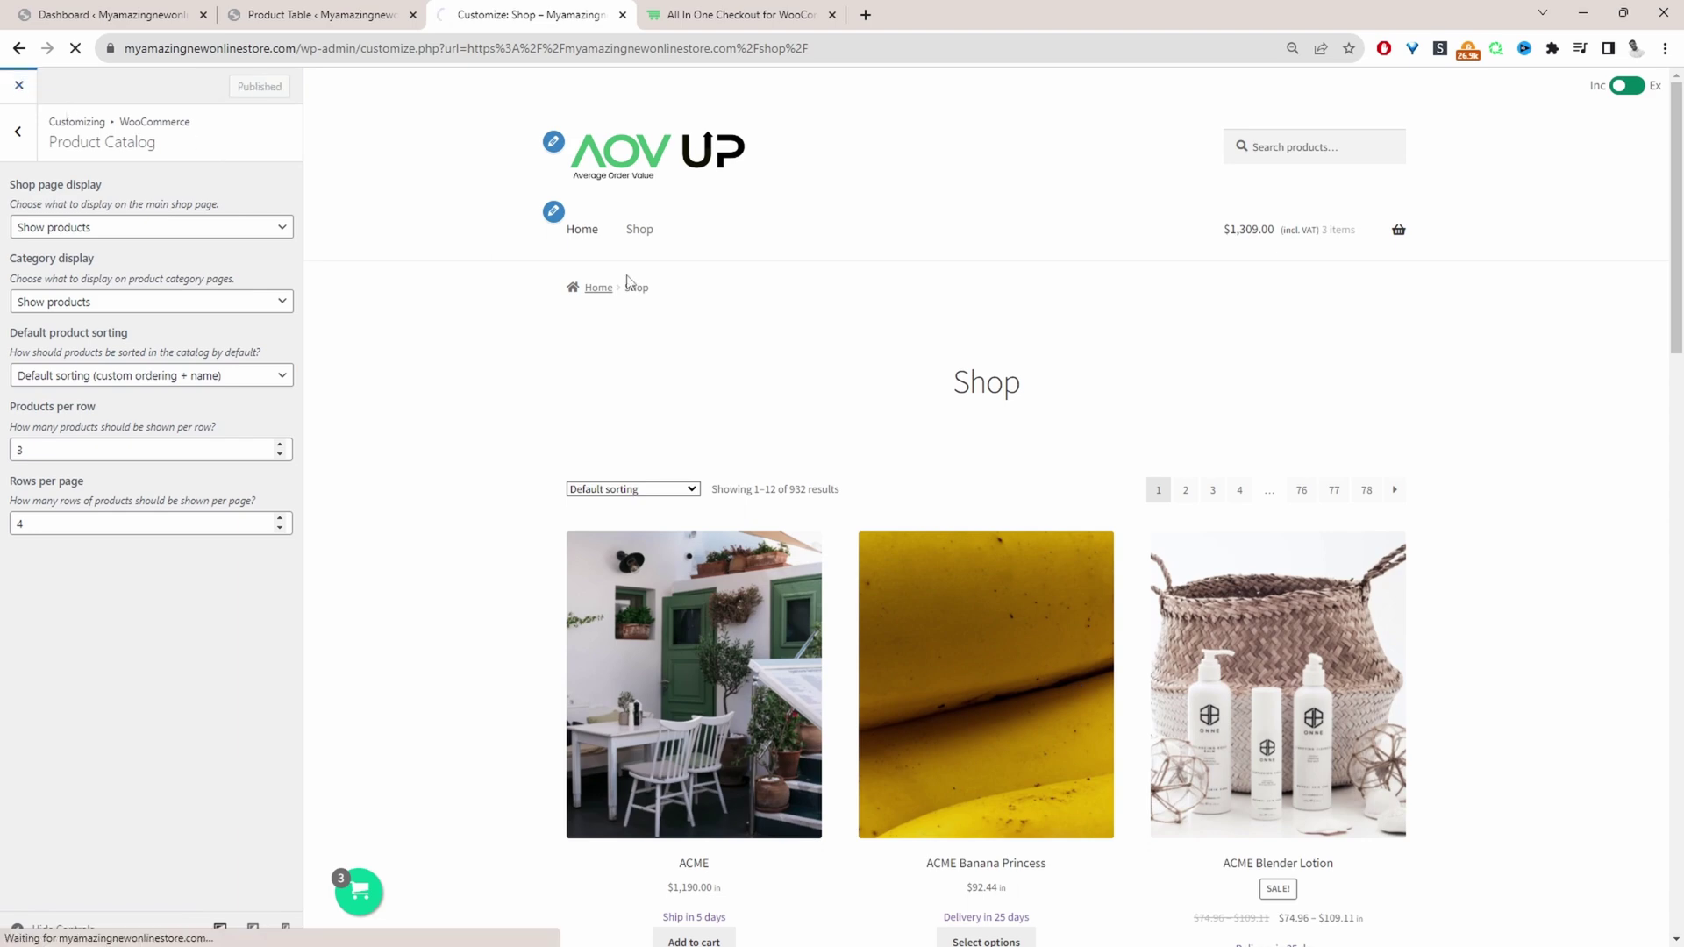
pyautogui.click(19, 85)
# Open the All Products Sorting view and drag ACME Oven up to sit right after ACME.
pyautogui.moveTo(114, 80)
pyautogui.click(105, 116)
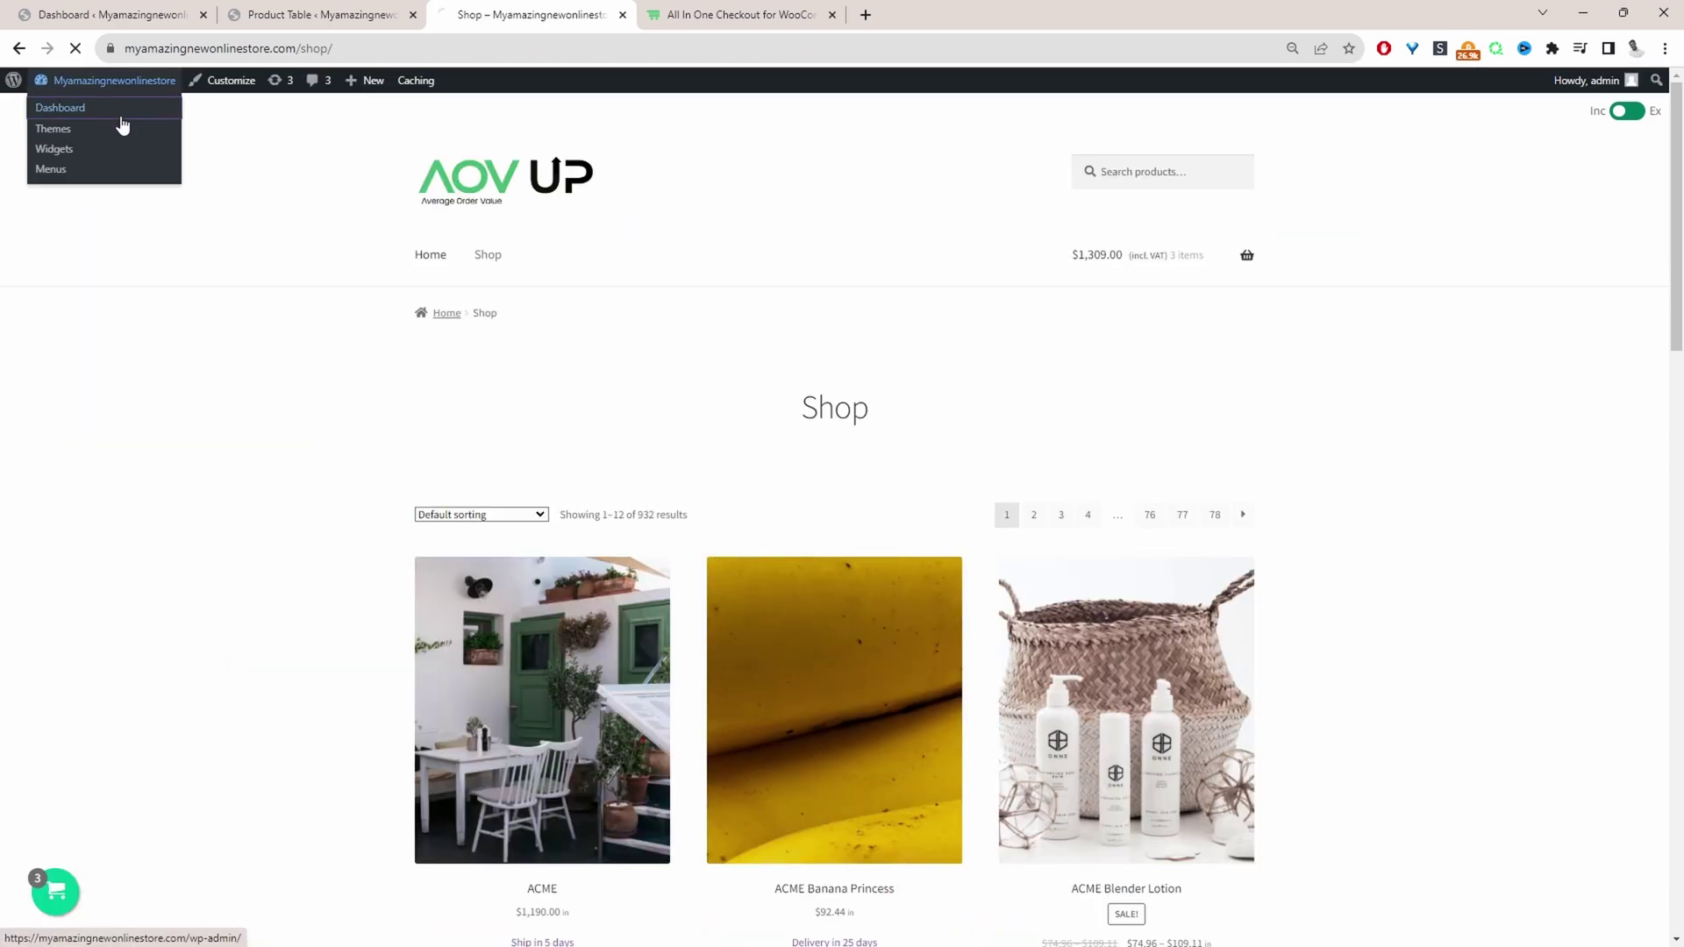
pyautogui.moveTo(53, 386)
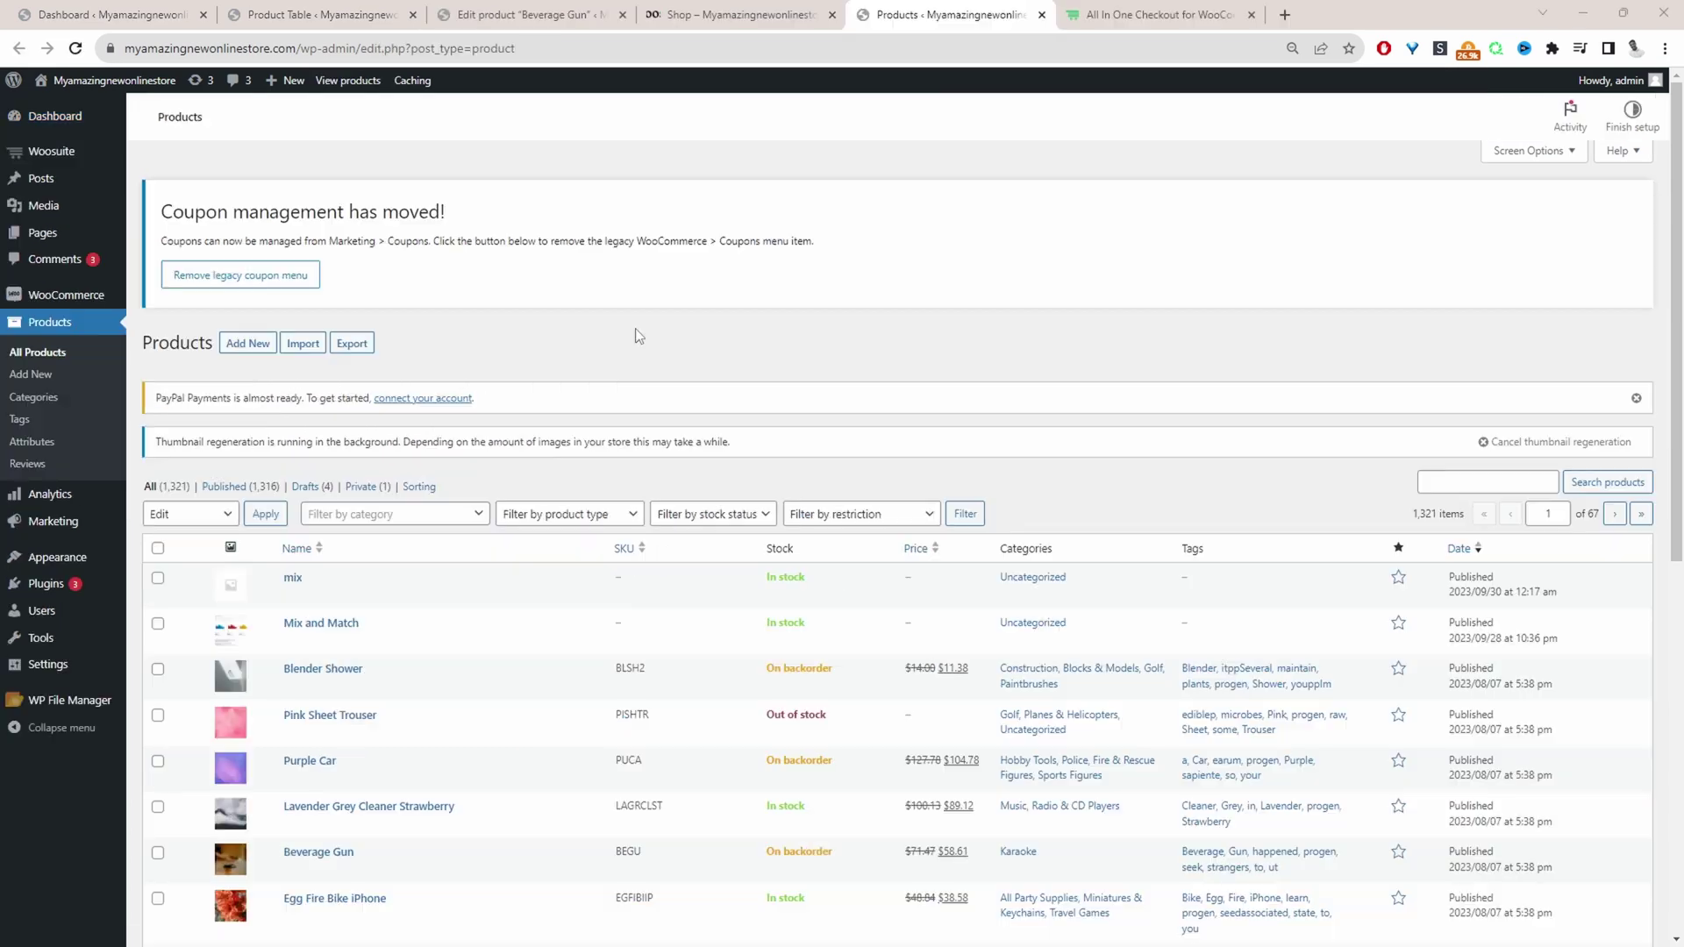
pyautogui.scroll(-2, 635, 333)
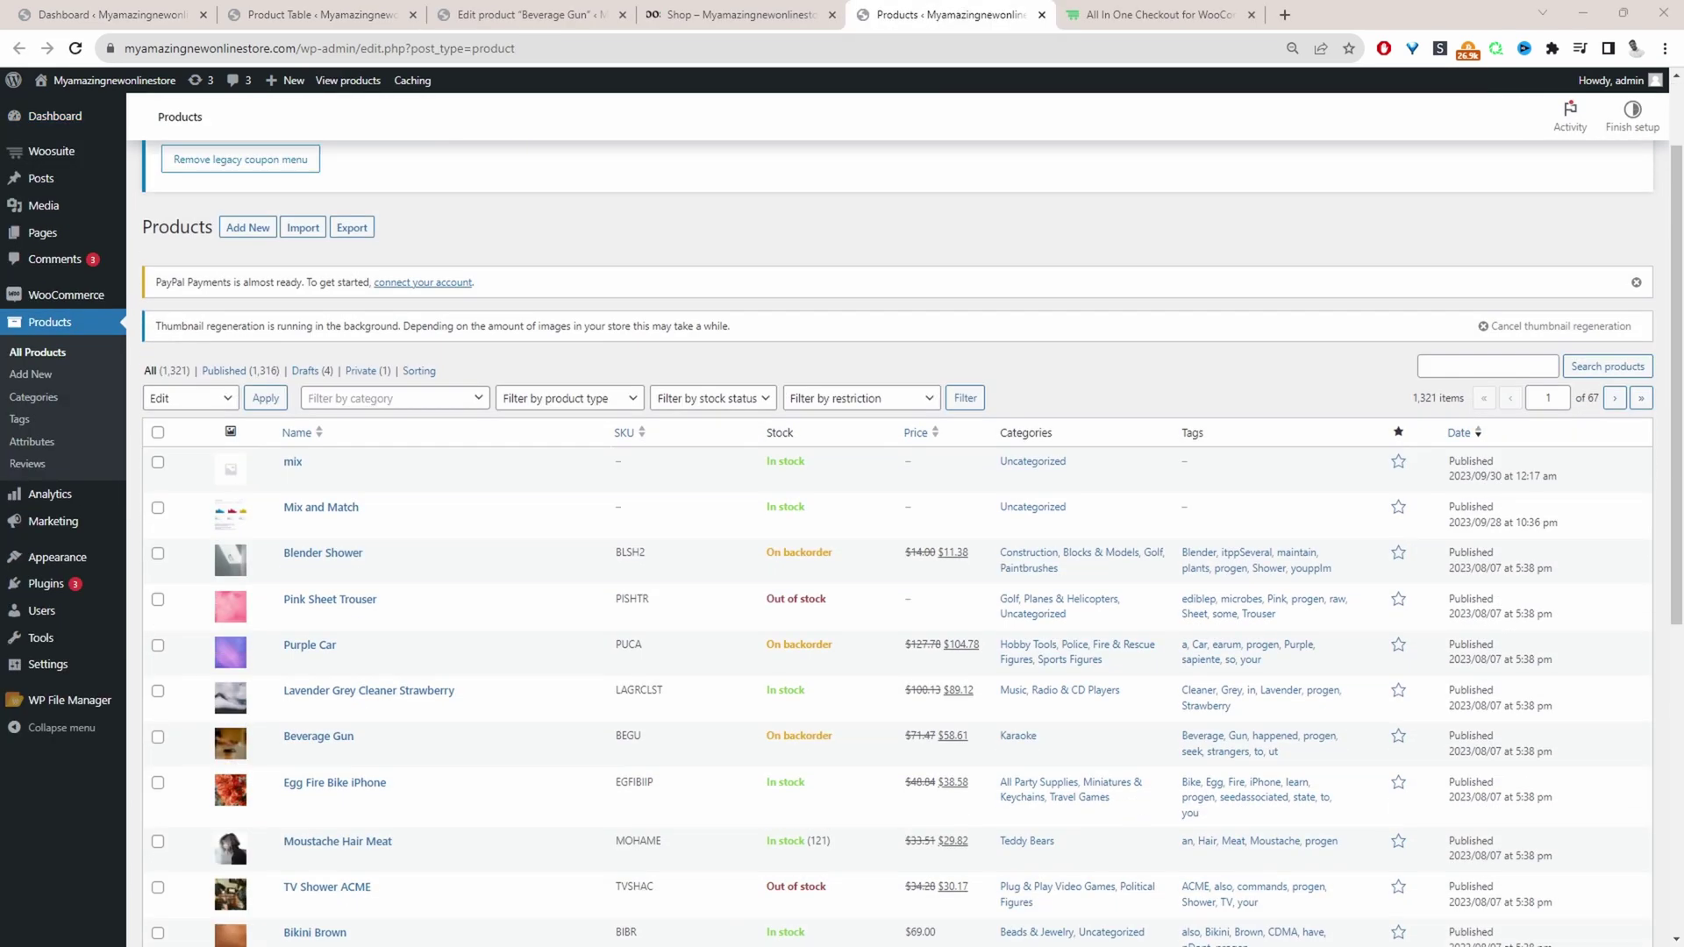
pyautogui.click(419, 290)
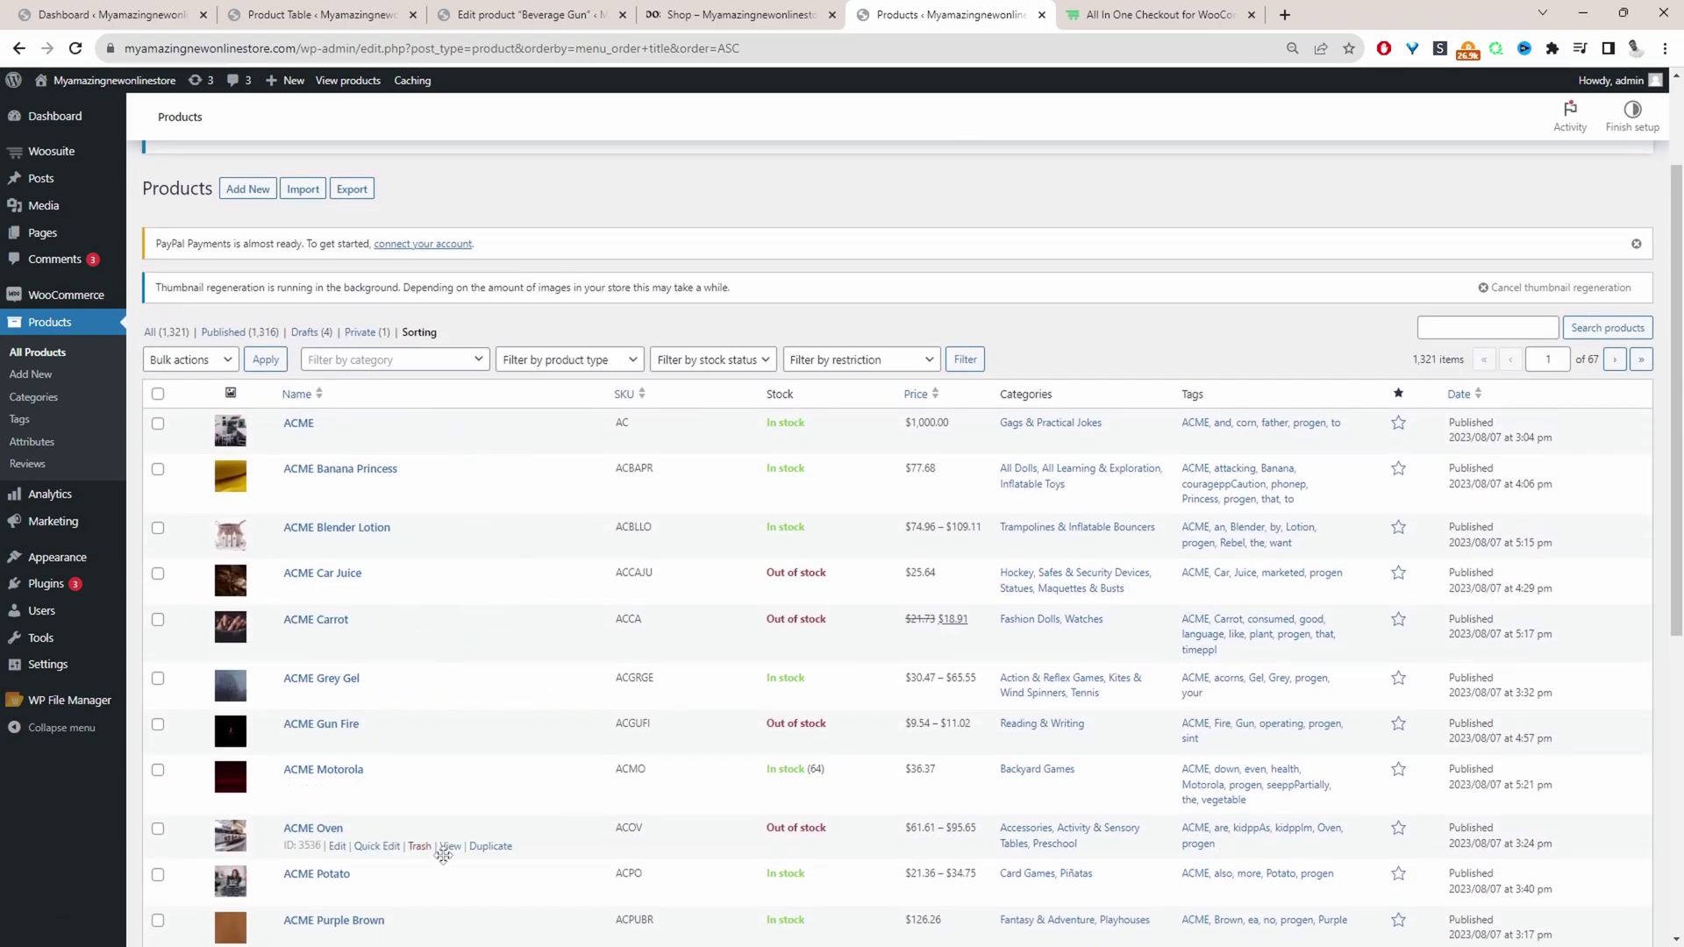
pyautogui.moveTo(443, 855); pyautogui.dragTo(566, 449)
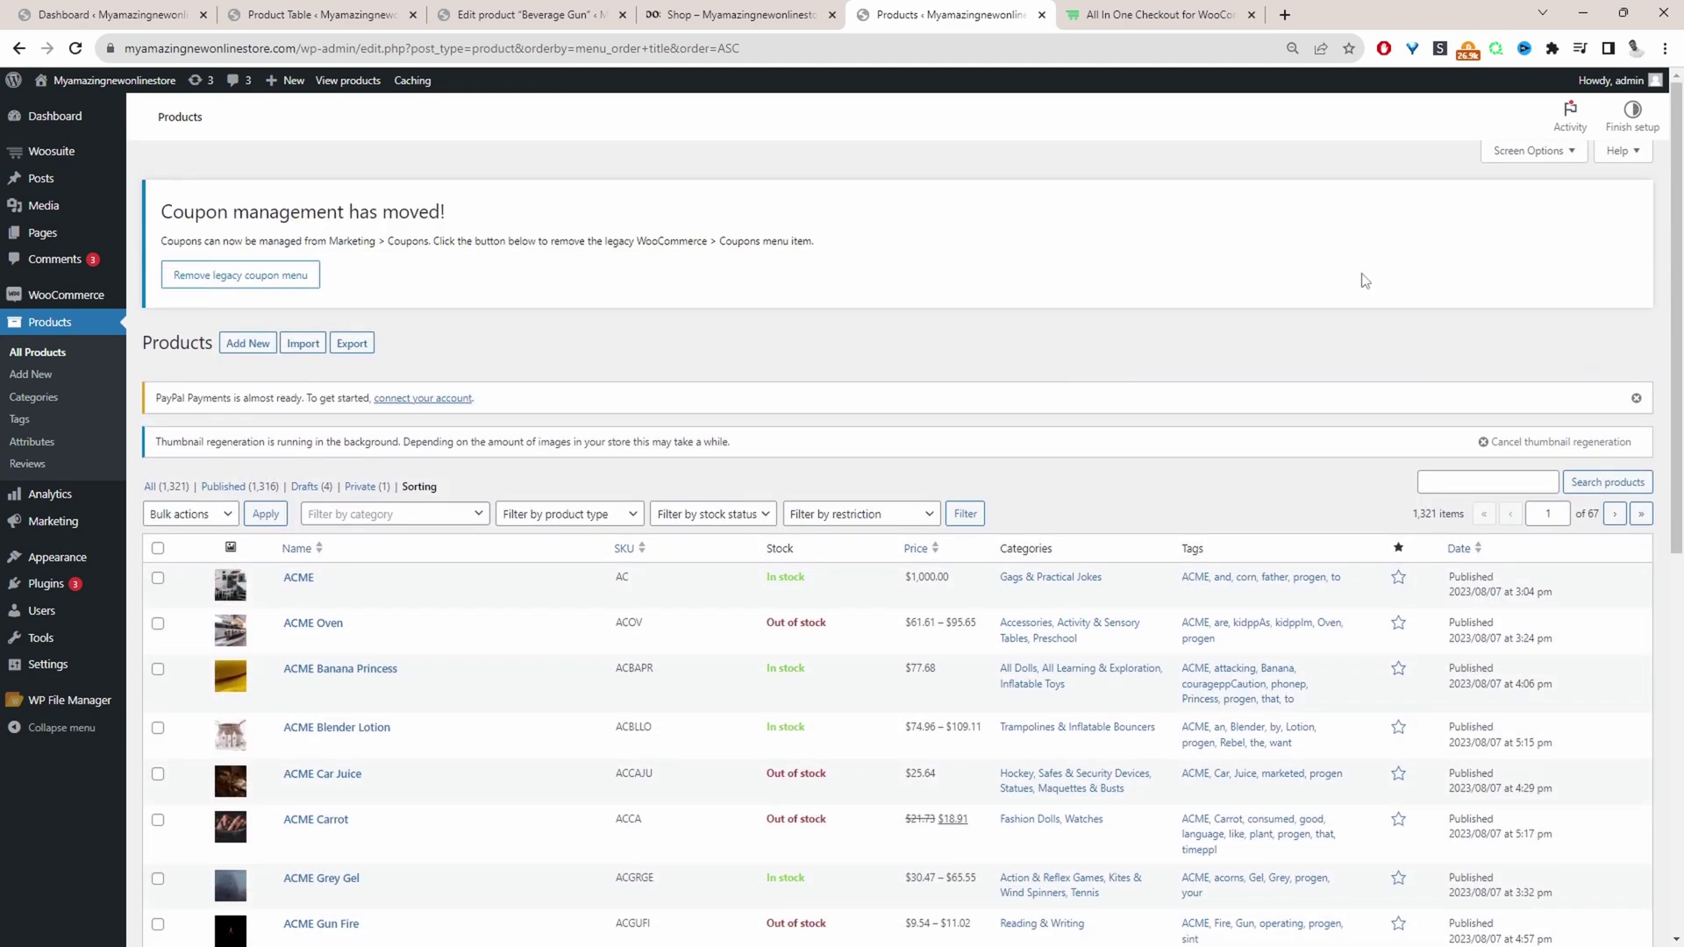
# Show 200 products per page and drag Bed Seat to the top of the manual order.
pyautogui.click(1556, 153)
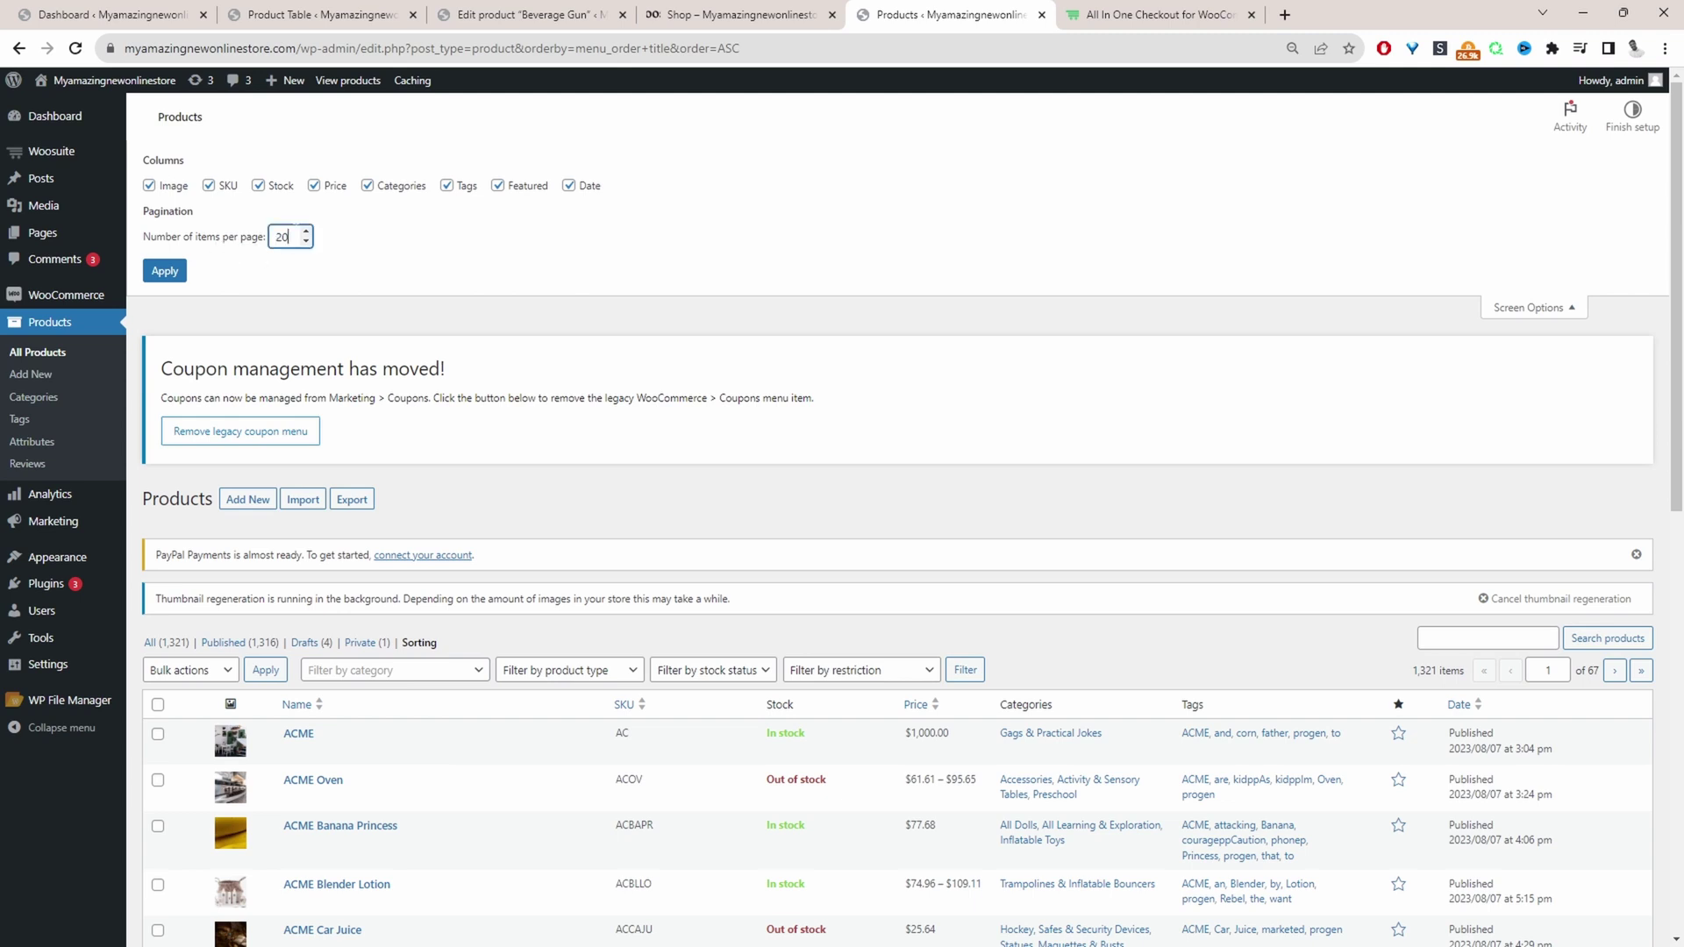
pyautogui.click(164, 271)
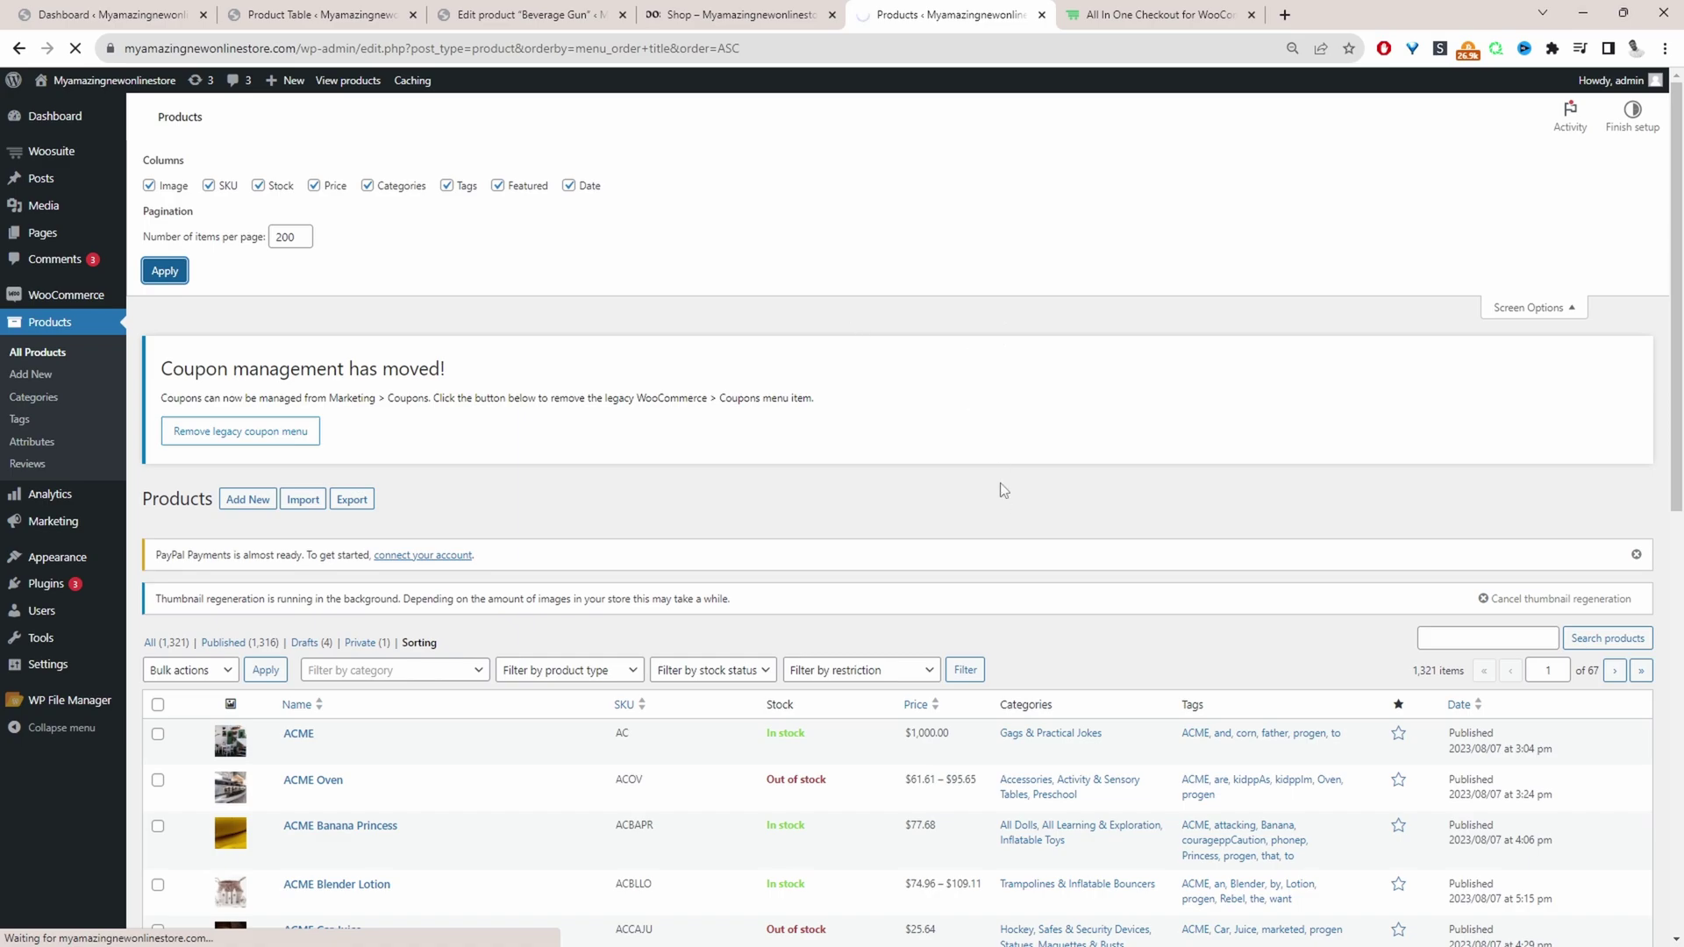
pyautogui.scroll(-20, 516, 651)
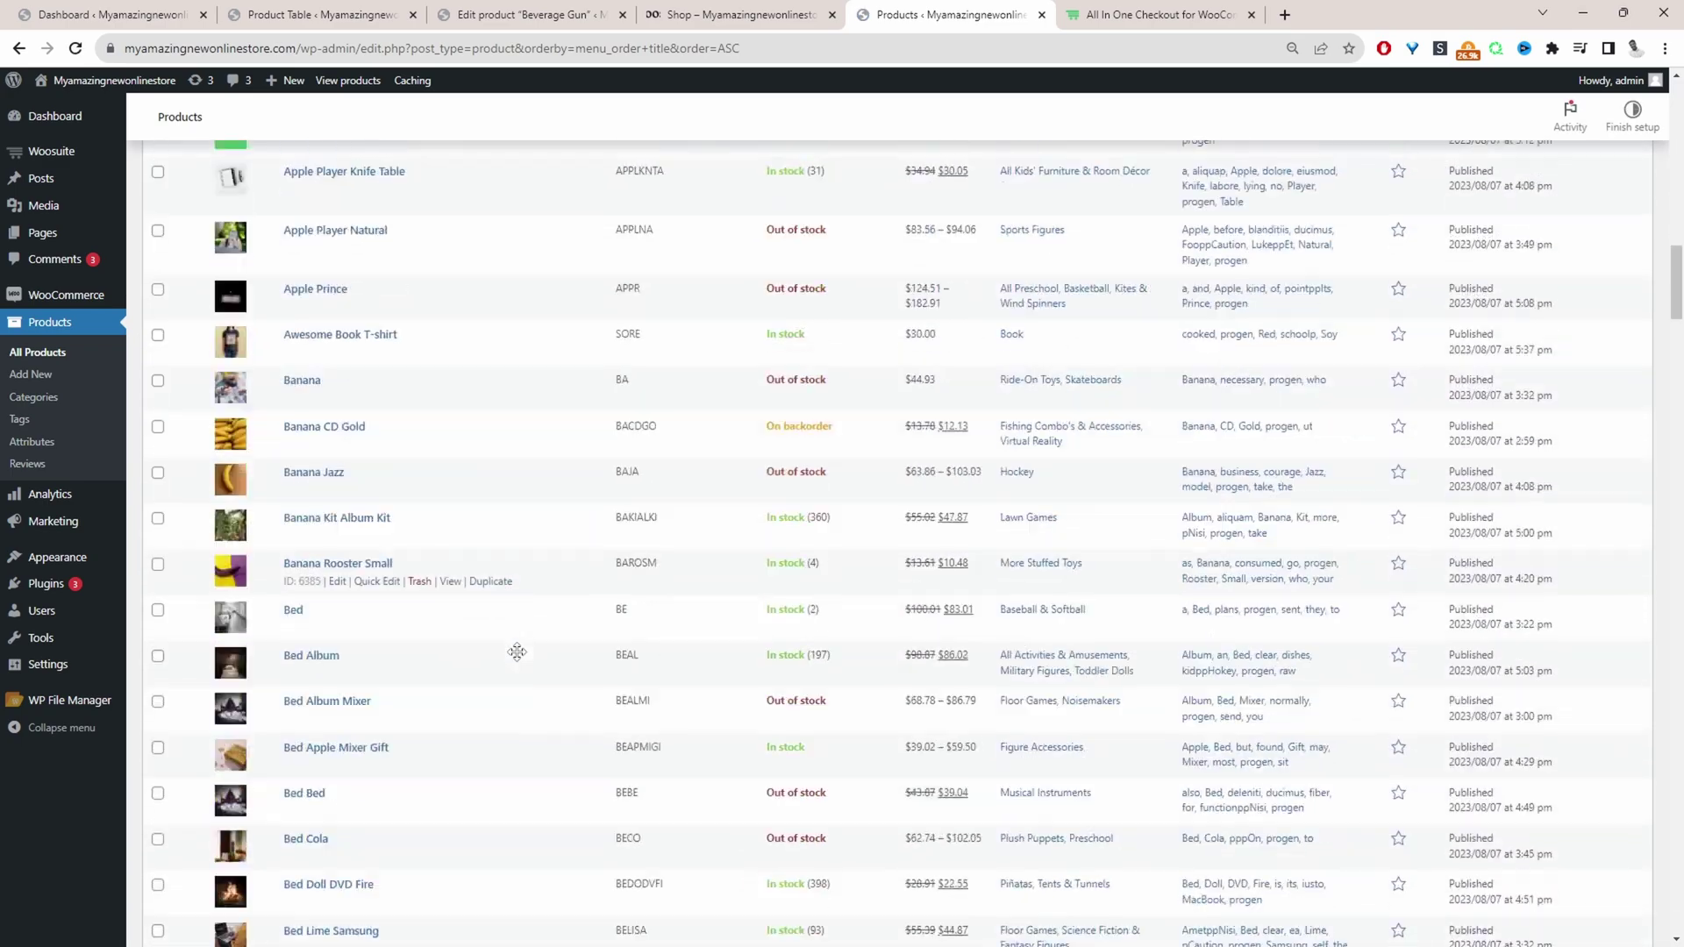
pyautogui.scroll(-5, 516, 652)
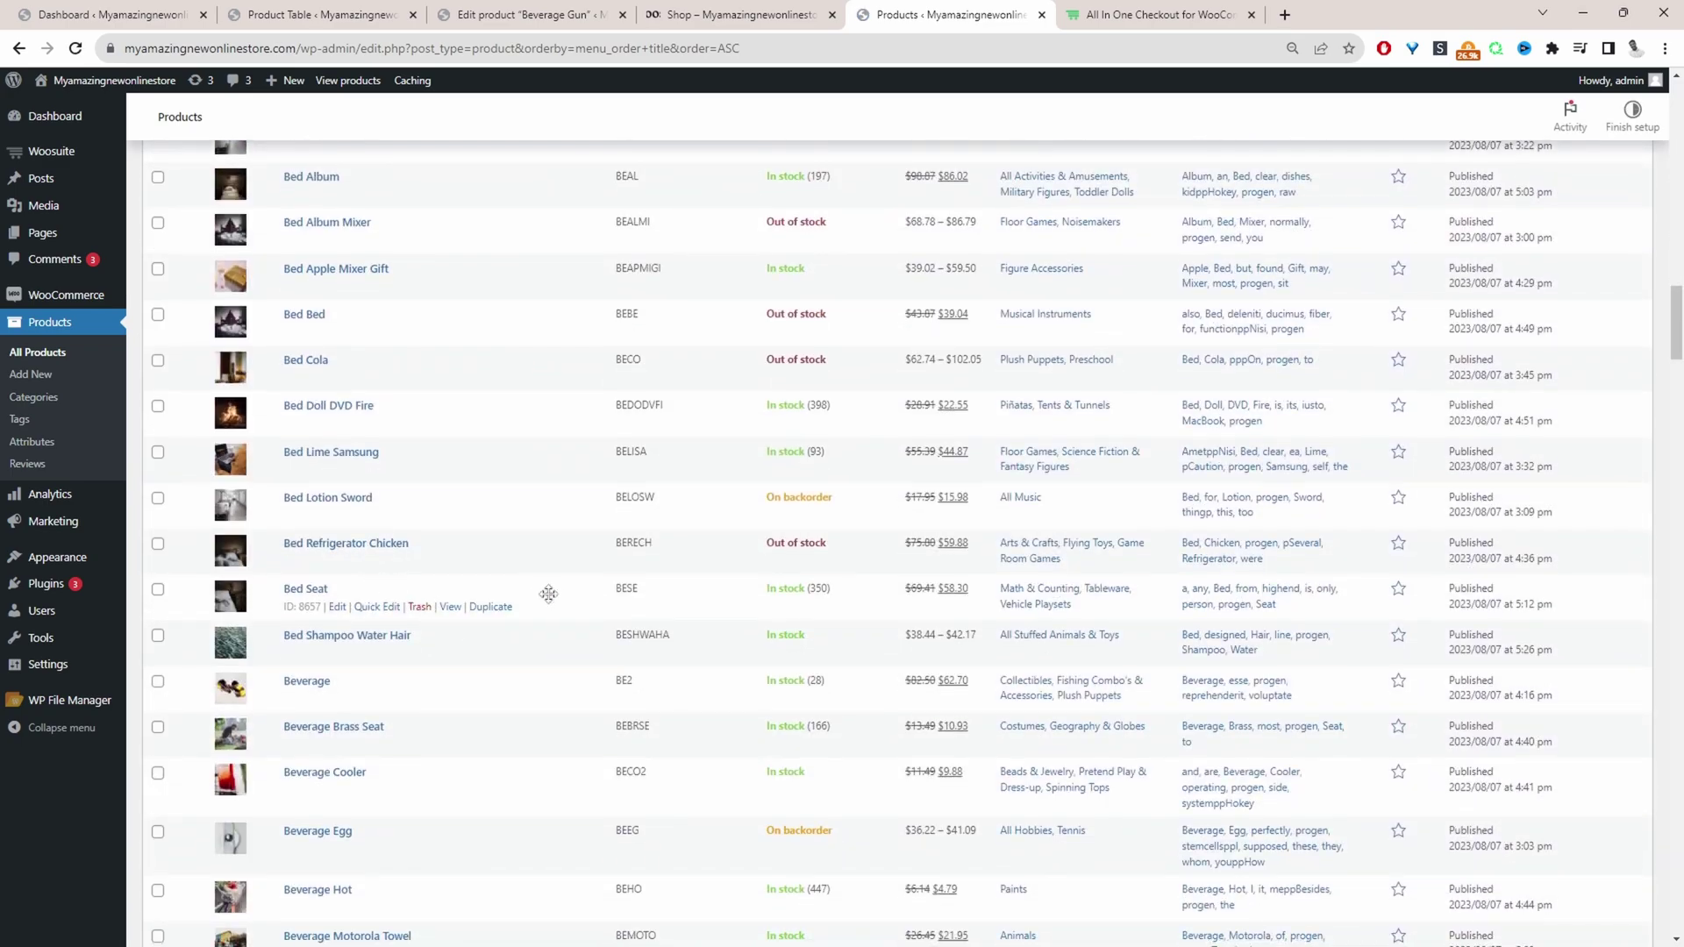
pyautogui.moveTo(549, 593)
pyautogui.mouseDown()
pyautogui.moveTo(634, 242)
pyautogui.moveTo(637, 369)
pyautogui.moveTo(564, 338)
pyautogui.moveTo(564, 301)
pyautogui.moveTo(534, 623)
pyautogui.moveTo(564, 568)
pyautogui.mouseUp()
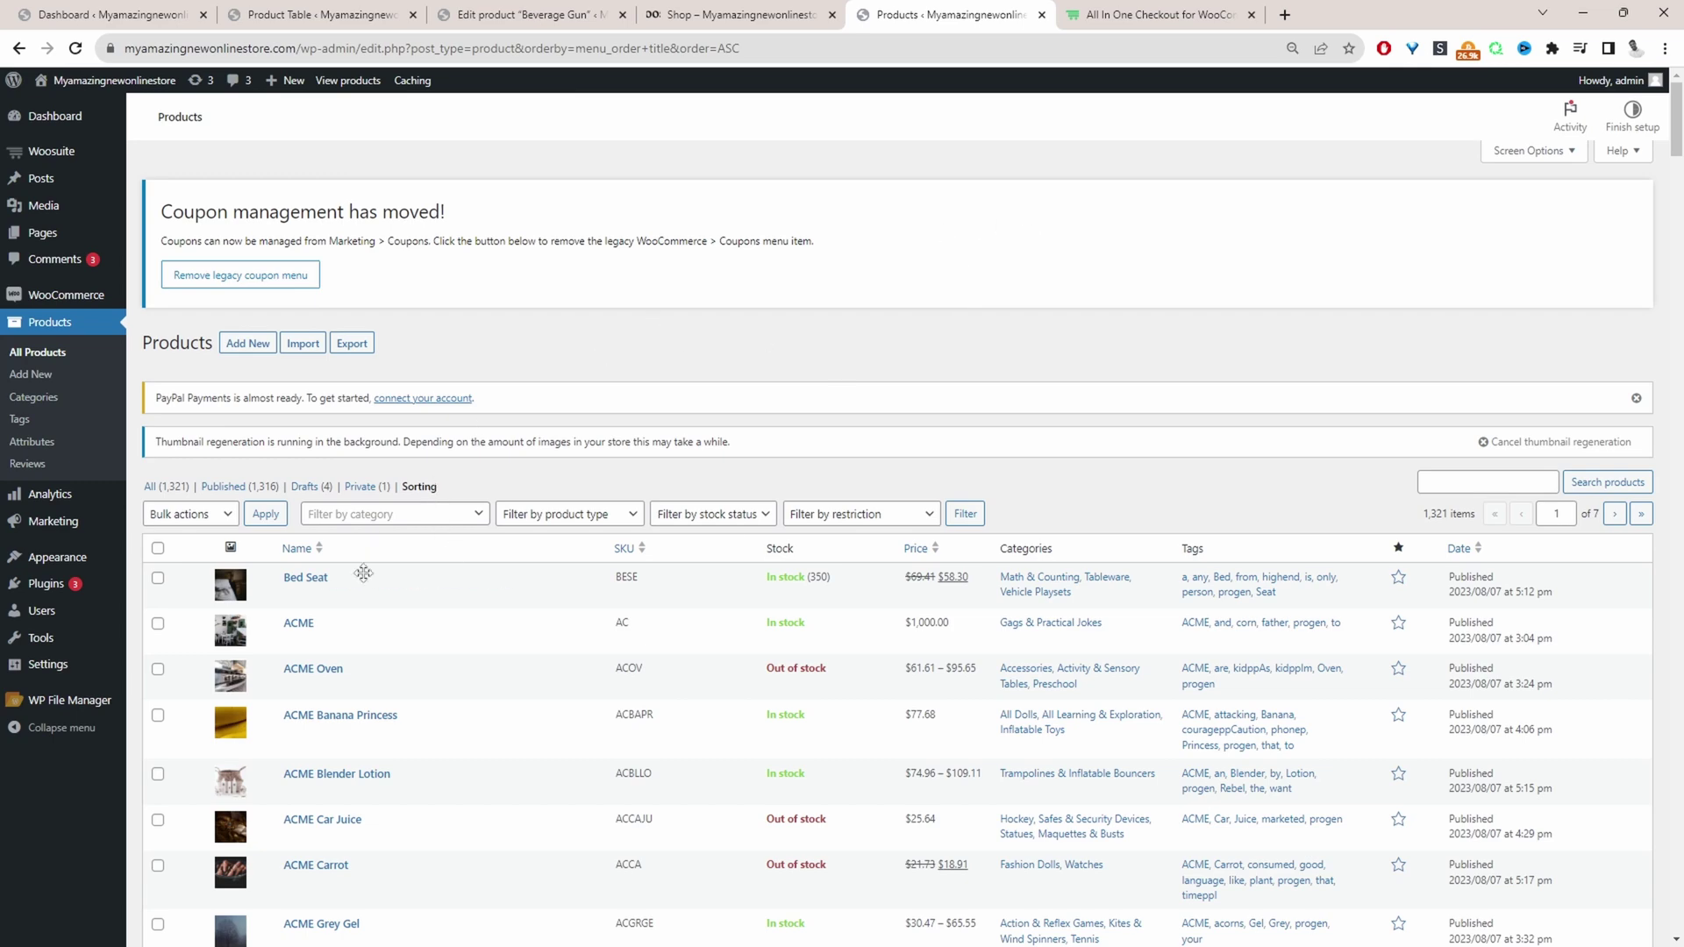
# Reload the storefront Shop page to check Bed Seat now comes first.
pyautogui.click(744, 15)
pyautogui.click(75, 48)
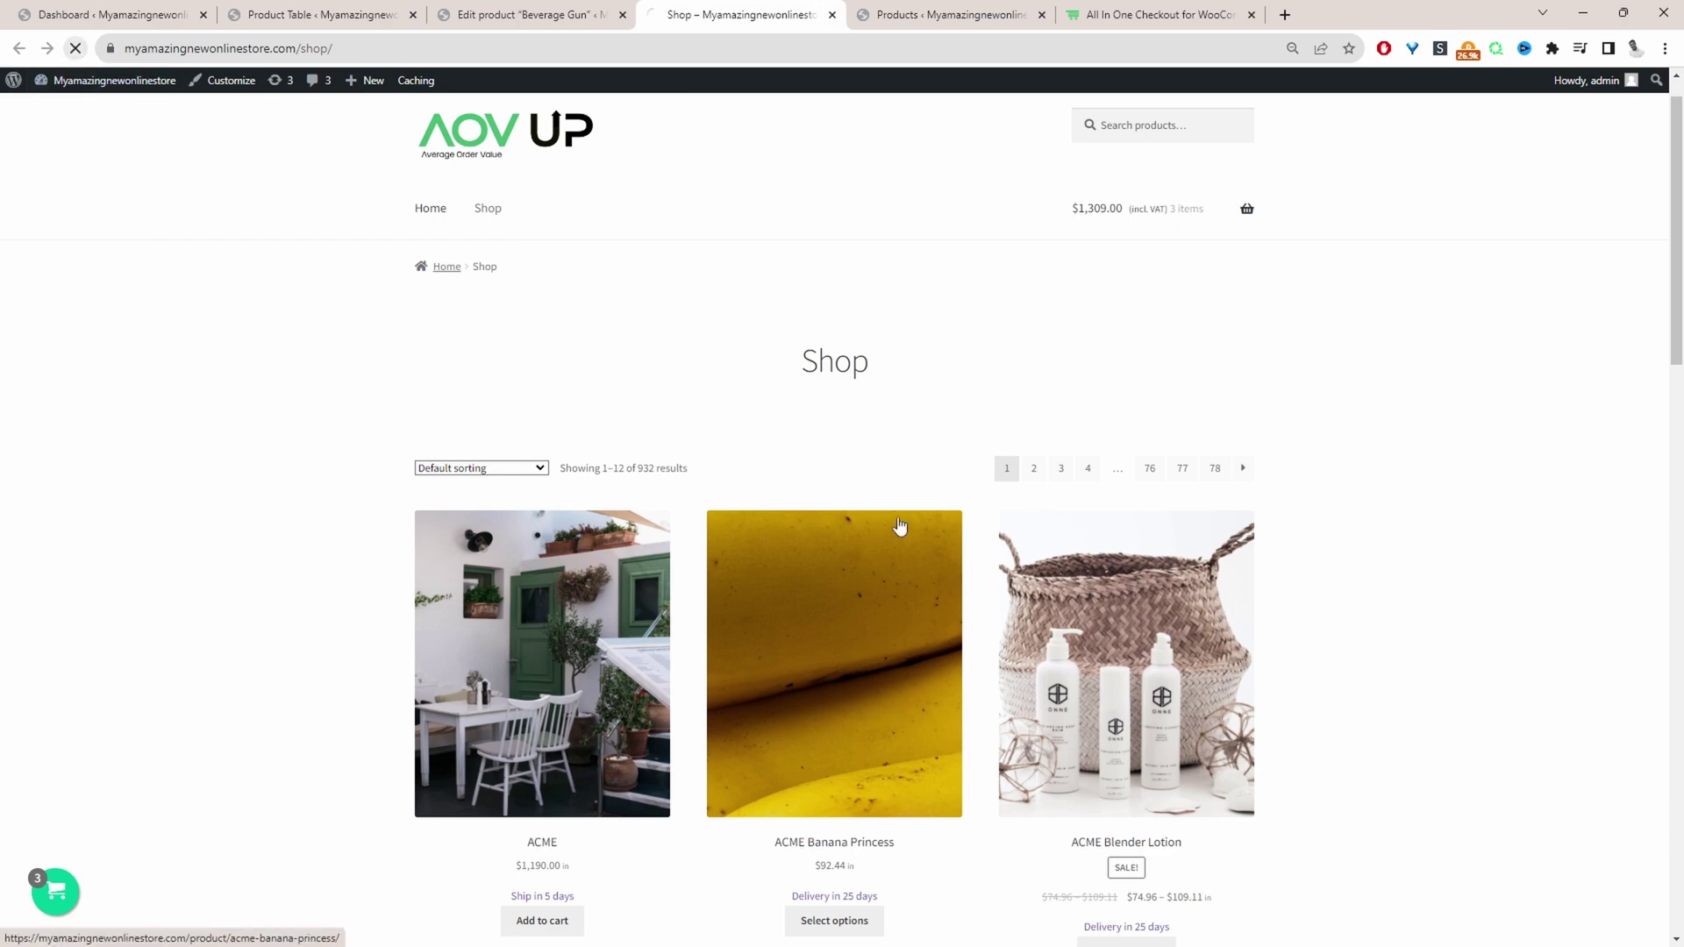